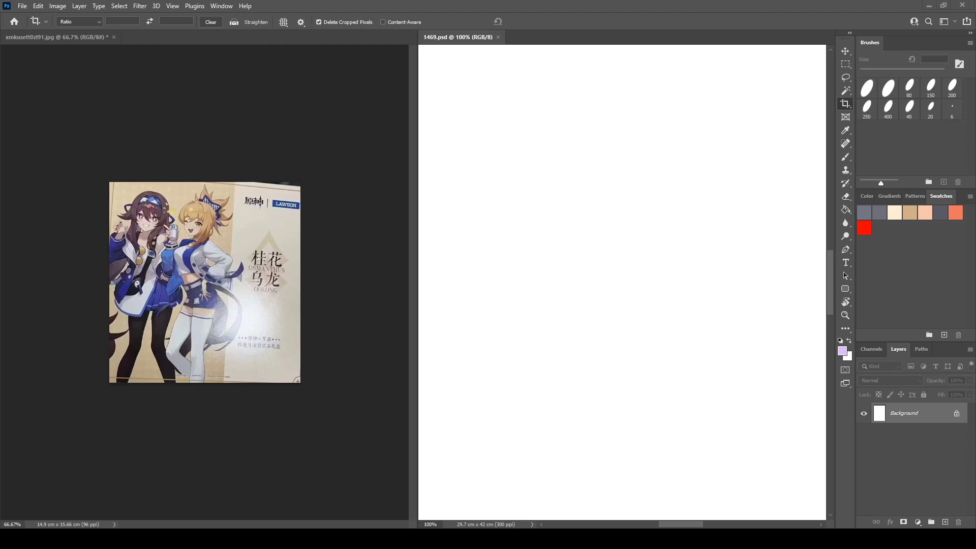
Enlarge the reference illustration to fill its pane and narrow that pane to give the blank 1469.psd canvas more room.
{"action": "left_click", "coordinate": [328, 127]}
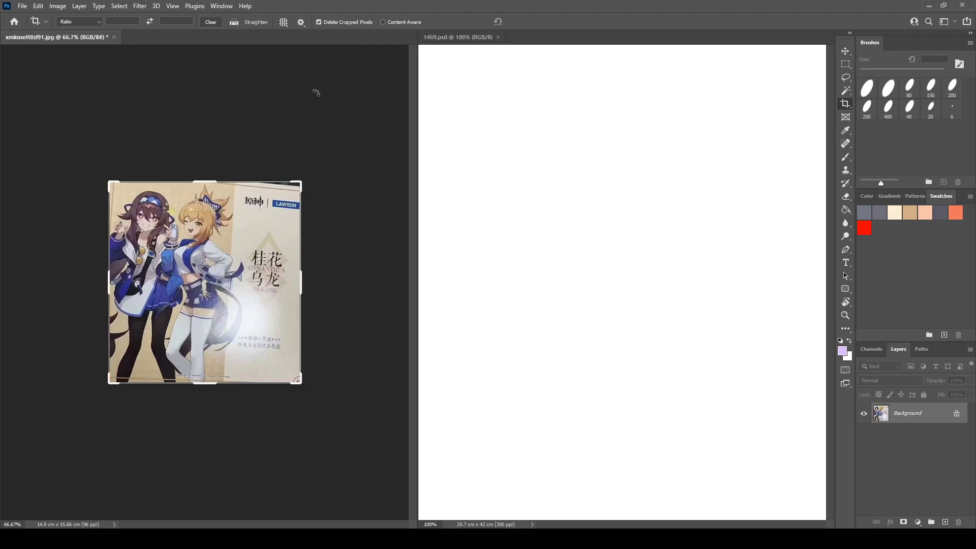
{"action": "key", "text": "ctrl+0"}
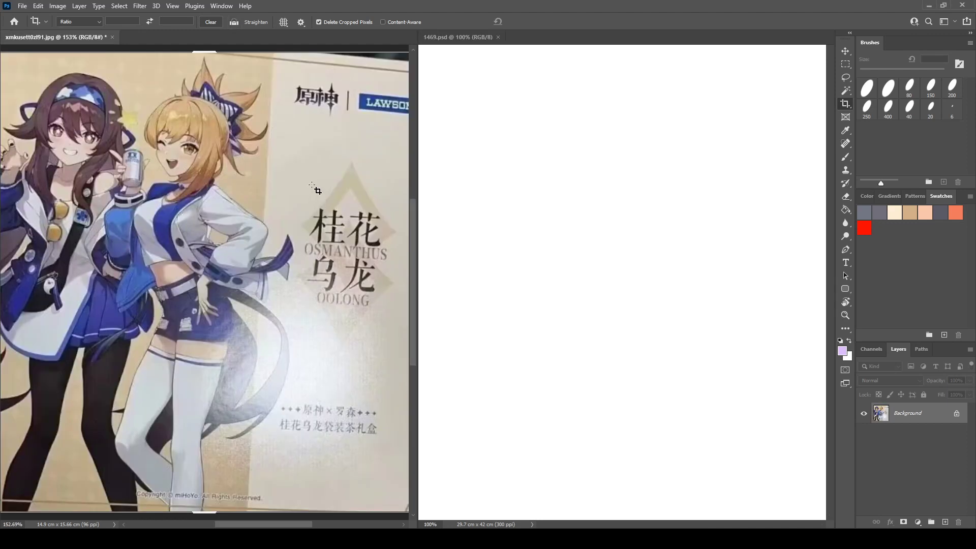
{"action": "left_click", "coordinate": [416, 162]}
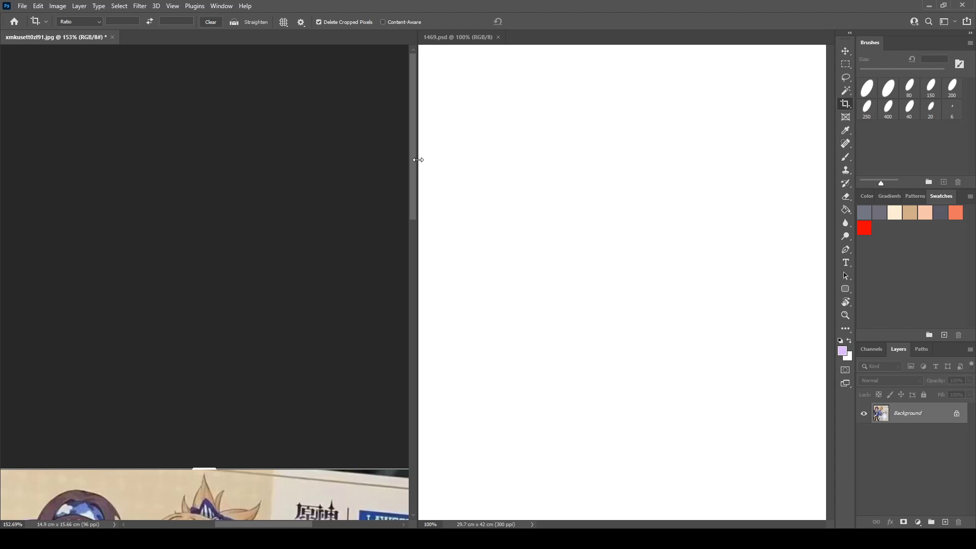
{"action": "left_click", "coordinate": [420, 163]}
{"action": "left_click_drag", "start_coordinate": [417, 163], "coordinate": [340, 164]}
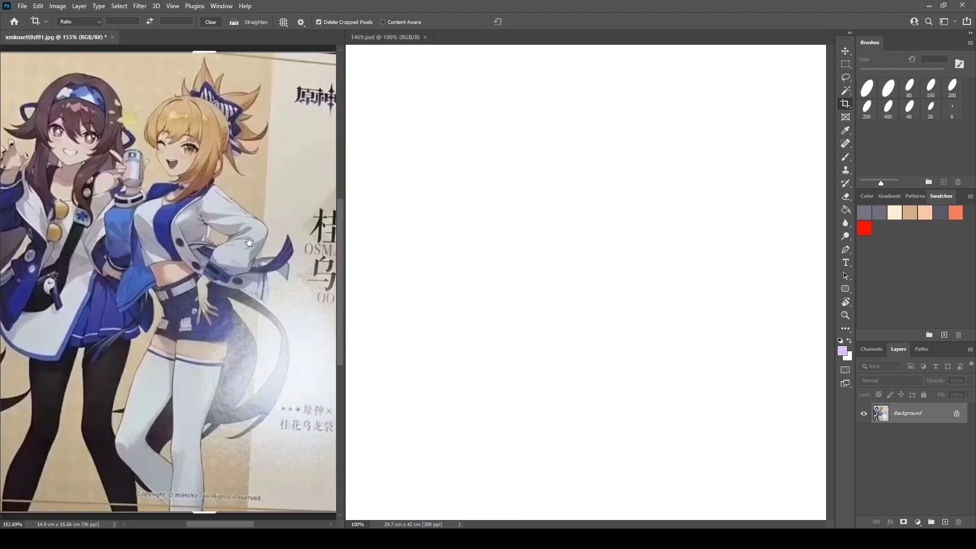
Add a new layer to the reference image and set up a 6 px brush with the second grey swatch.
{"action": "key", "text": "b"}
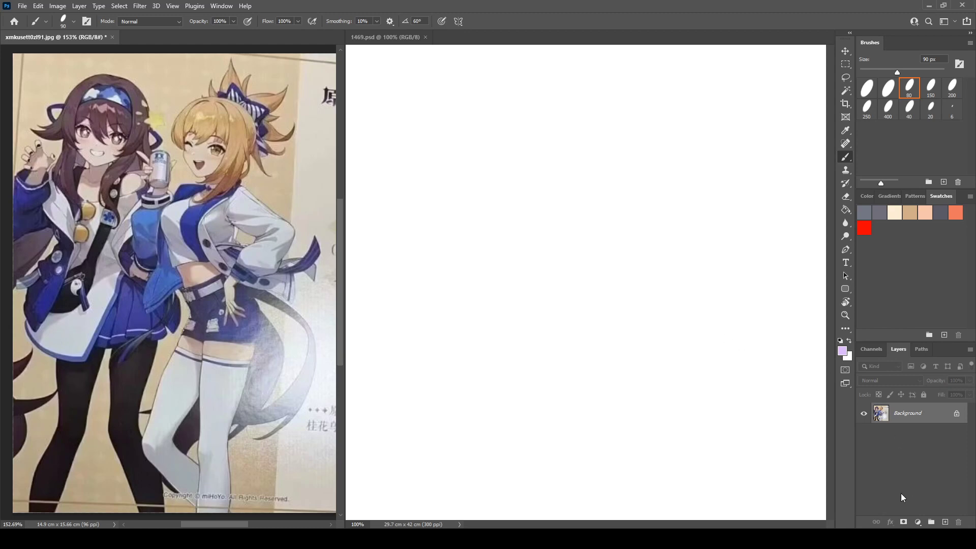
{"action": "left_click", "coordinate": [944, 522]}
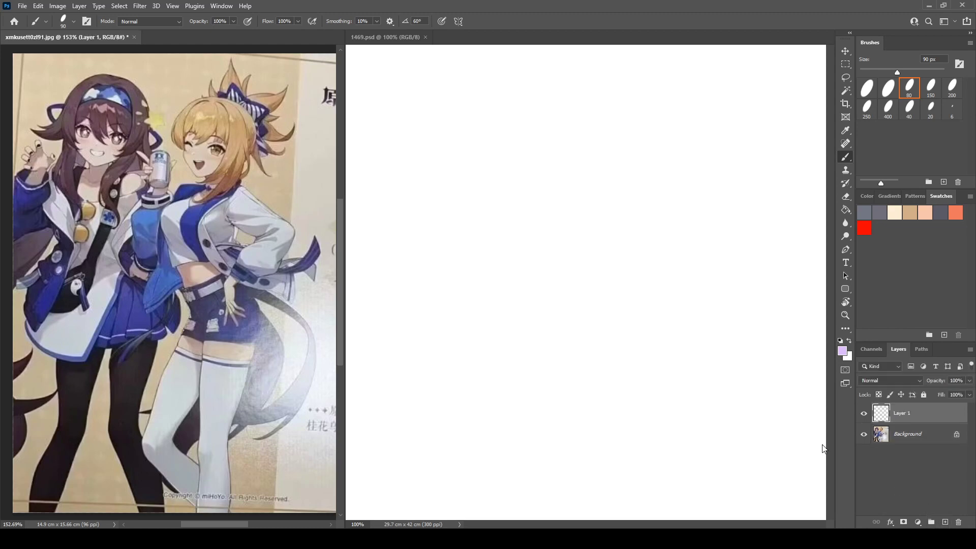
{"action": "left_click", "coordinate": [879, 212]}
{"action": "key", "text": "e"}
{"action": "key", "text": "b"}
In 1469.psd, set the brush opacity to 80% and add a new layer above the background for the sketch.
{"action": "left_click", "coordinate": [590, 122]}
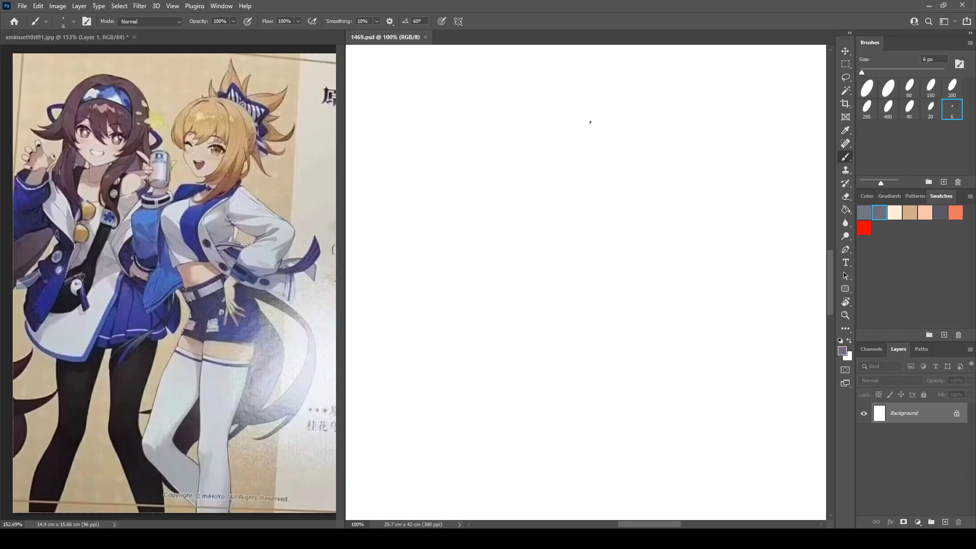
{"action": "key", "text": "8"}
{"action": "mouse_move", "coordinate": [468, 171]}
{"action": "left_mouse_down"}
{"action": "mouse_move", "coordinate": [598, 178]}
{"action": "mouse_move", "coordinate": [594, 275]}
{"action": "left_mouse_up"}
{"action": "key", "text": "ctrl+z"}
{"action": "left_click", "coordinate": [946, 518]}
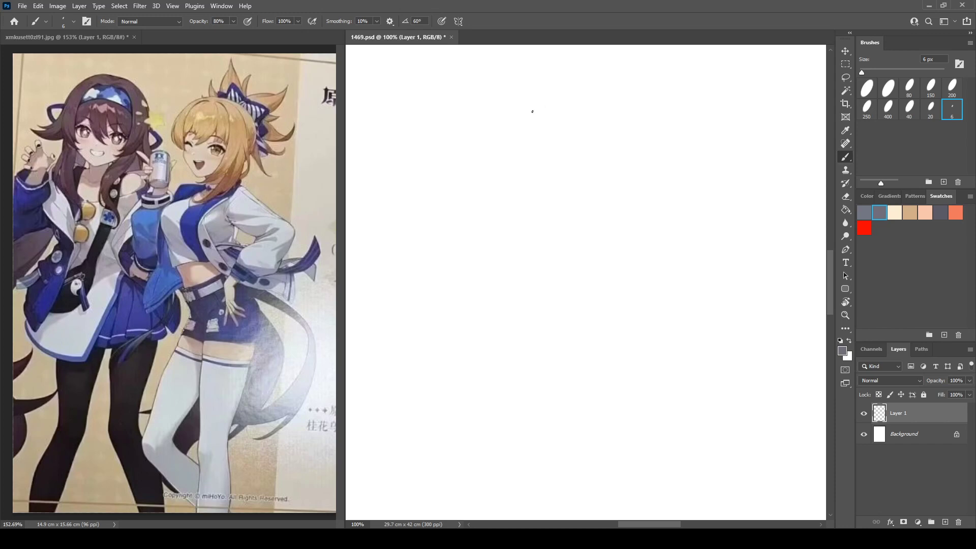
Sketch a round head circle near the canvas top with a curved eye line and a vertical centre line.
{"action": "mouse_move", "coordinate": [509, 178]}
{"action": "left_mouse_down"}
{"action": "mouse_move", "coordinate": [525, 124]}
{"action": "mouse_move", "coordinate": [566, 100]}
{"action": "mouse_move", "coordinate": [629, 177]}
{"action": "left_mouse_up"}
{"action": "mouse_move", "coordinate": [509, 178]}
{"action": "left_mouse_down"}
{"action": "mouse_move", "coordinate": [543, 209]}
{"action": "mouse_move", "coordinate": [592, 208]}
{"action": "mouse_move", "coordinate": [530, 207]}
{"action": "mouse_move", "coordinate": [591, 216]}
{"action": "left_mouse_up"}
{"action": "mouse_move", "coordinate": [557, 107]}
{"action": "left_mouse_down"}
{"action": "mouse_move", "coordinate": [546, 163]}
{"action": "mouse_move", "coordinate": [554, 203]}
{"action": "left_mouse_up"}
{"action": "key", "text": "e"}
{"action": "key", "text": "b"}
{"action": "key", "text": "e"}
{"action": "key", "text": "b"}
Sketch a sweeping jaw curve under the head circle out to the right, erasing and redrawing it several times.
{"action": "mouse_move", "coordinate": [545, 230]}
{"action": "left_mouse_down"}
{"action": "mouse_move", "coordinate": [604, 223]}
{"action": "mouse_move", "coordinate": [646, 201]}
{"action": "left_mouse_up"}
{"action": "key", "text": "e"}
{"action": "left_click_drag", "start_coordinate": [544, 230], "coordinate": [642, 207]}
{"action": "key", "text": "b"}
{"action": "left_click_drag", "start_coordinate": [544, 230], "coordinate": [644, 202]}
{"action": "key", "text": "e"}
{"action": "key", "text": "b"}
{"action": "left_click_drag", "start_coordinate": [544, 232], "coordinate": [655, 196]}
{"action": "key", "text": "e"}
{"action": "key", "text": "b"}
{"action": "key", "text": "e"}
{"action": "key", "text": "b"}
{"action": "left_click_drag", "start_coordinate": [549, 228], "coordinate": [638, 205]}
{"action": "key", "text": "e"}
Undo the last retouches around the jaw and clean up the lower face outline and neck marks.
{"action": "mouse_move", "coordinate": [514, 200]}
{"action": "left_mouse_down"}
{"action": "mouse_move", "coordinate": [516, 222]}
{"action": "mouse_move", "coordinate": [512, 213]}
{"action": "mouse_move", "coordinate": [571, 245]}
{"action": "mouse_move", "coordinate": [574, 237]}
{"action": "left_mouse_up"}
{"action": "key", "text": "b"}
{"action": "key", "text": "ctrl+z"}
{"action": "key", "text": "ctrl+z"}
{"action": "key", "text": "ctrl+z"}
{"action": "key", "text": "ctrl+z"}
{"action": "key", "text": "ctrl+z"}
{"action": "key", "text": "e"}
{"action": "key", "text": "b"}
{"action": "key", "text": "e"}
{"action": "key", "text": "b"}
{"action": "key", "text": "e"}
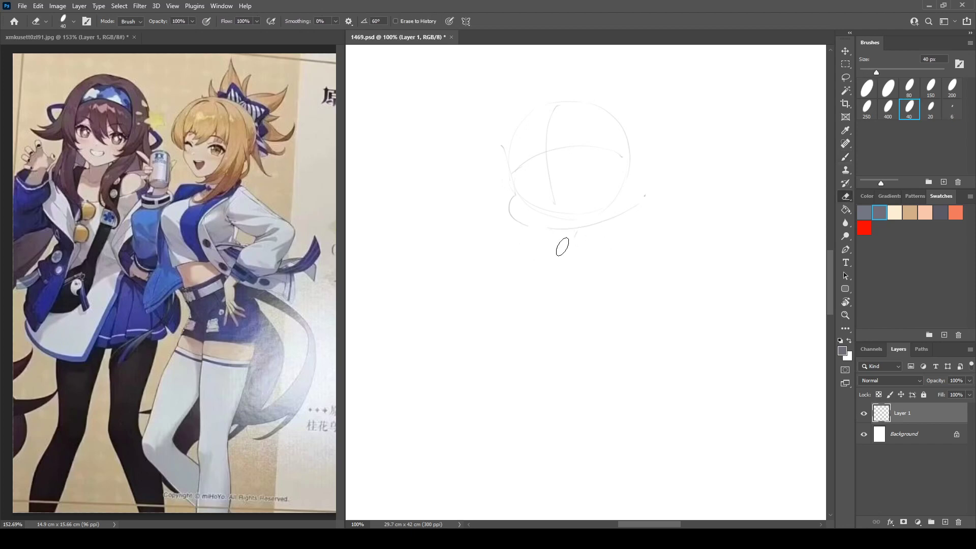
Try a curved spine line running down from below the head and erase it.
{"action": "key", "text": "b"}
{"action": "mouse_move", "coordinate": [559, 244]}
{"action": "left_mouse_down"}
{"action": "mouse_move", "coordinate": [596, 234]}
{"action": "mouse_move", "coordinate": [568, 255]}
{"action": "mouse_move", "coordinate": [558, 327]}
{"action": "left_mouse_up"}
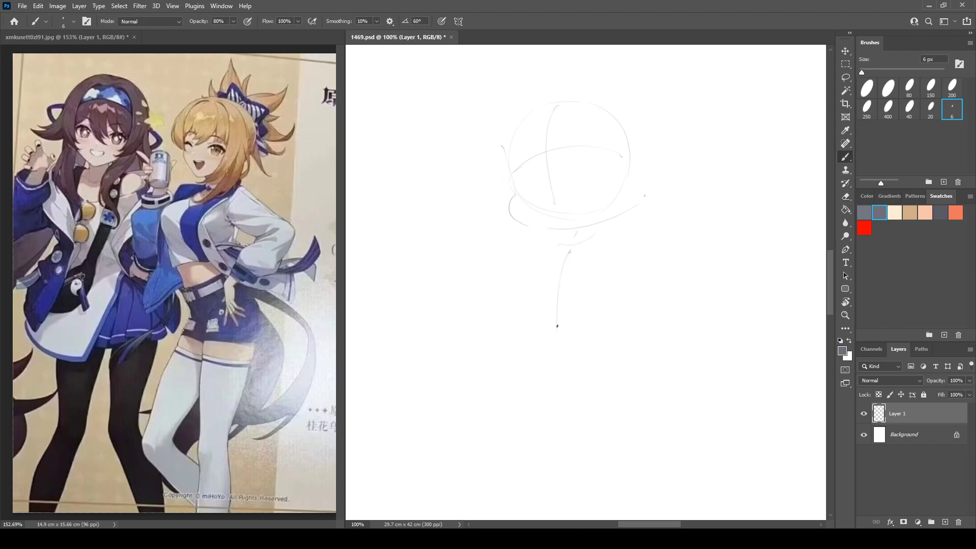
{"action": "key", "text": "e"}
{"action": "left_click_drag", "start_coordinate": [567, 257], "coordinate": [553, 331]}
{"action": "key", "text": "b"}
{"action": "key", "text": "e"}
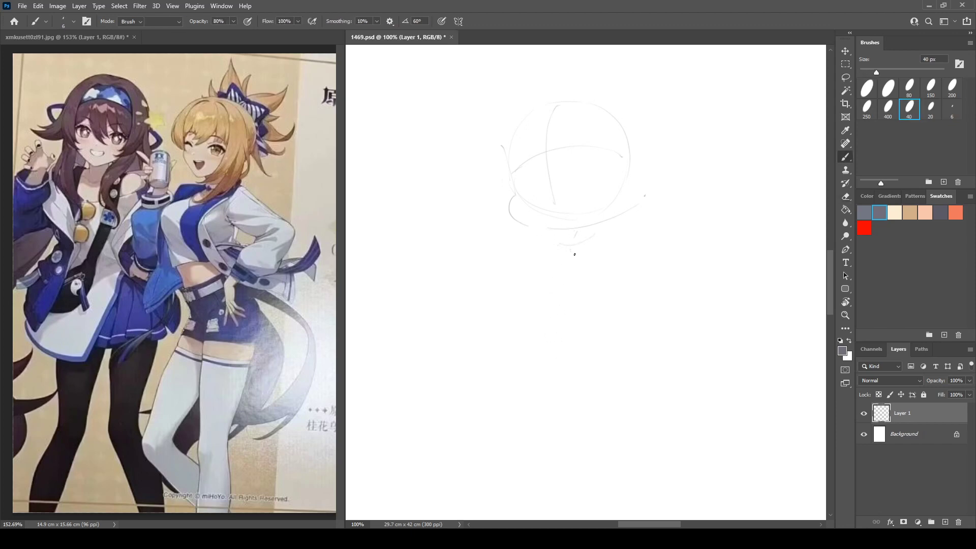
Redraw the slanted shoulder line and sketch the torso's curved centre line, chest line and right chest edge.
{"action": "mouse_move", "coordinate": [567, 250]}
{"action": "left_mouse_down"}
{"action": "mouse_move", "coordinate": [591, 238]}
{"action": "mouse_move", "coordinate": [549, 249]}
{"action": "mouse_move", "coordinate": [587, 235]}
{"action": "left_mouse_up"}
{"action": "key", "text": "b"}
{"action": "left_click_drag", "start_coordinate": [567, 354], "coordinate": [553, 295]}
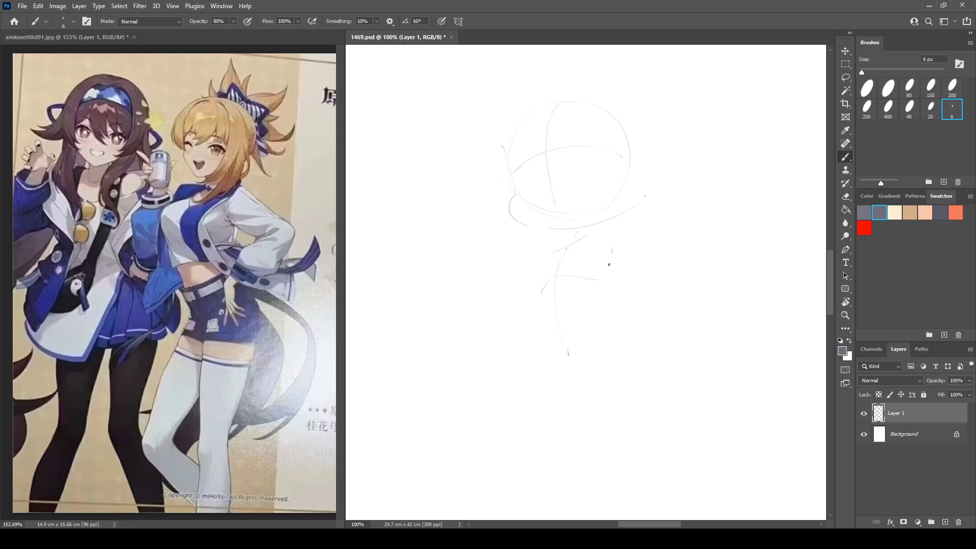
{"action": "left_click_drag", "start_coordinate": [613, 248], "coordinate": [600, 278]}
Sketch the torso's left side and rounded base, and rework its right edge into the waist.
{"action": "mouse_move", "coordinate": [549, 252]}
{"action": "left_mouse_down"}
{"action": "mouse_move", "coordinate": [537, 290]}
{"action": "mouse_move", "coordinate": [642, 340]}
{"action": "mouse_move", "coordinate": [540, 312]}
{"action": "mouse_move", "coordinate": [551, 356]}
{"action": "mouse_move", "coordinate": [614, 351]}
{"action": "left_mouse_up"}
{"action": "key", "text": "e"}
{"action": "left_click_drag", "start_coordinate": [606, 291], "coordinate": [620, 318]}
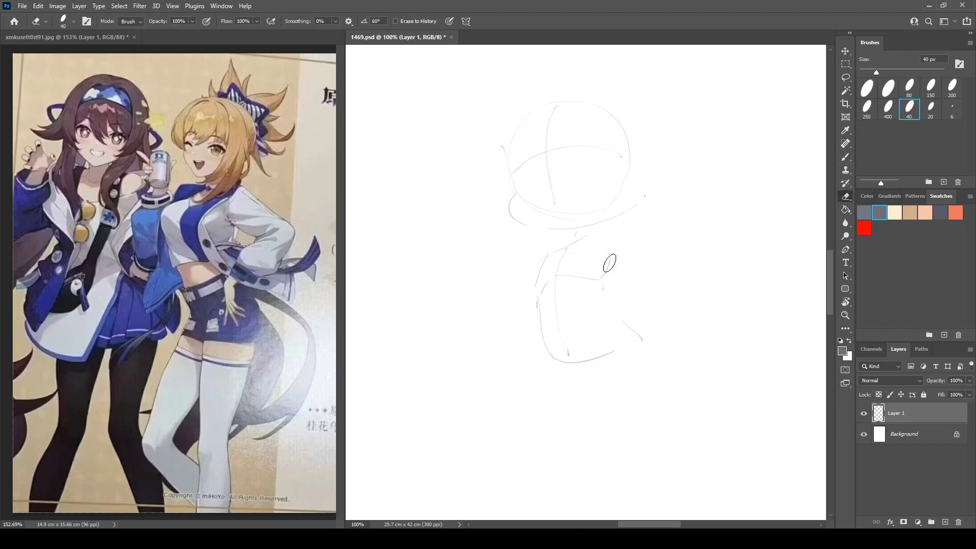
{"action": "key", "text": "b"}
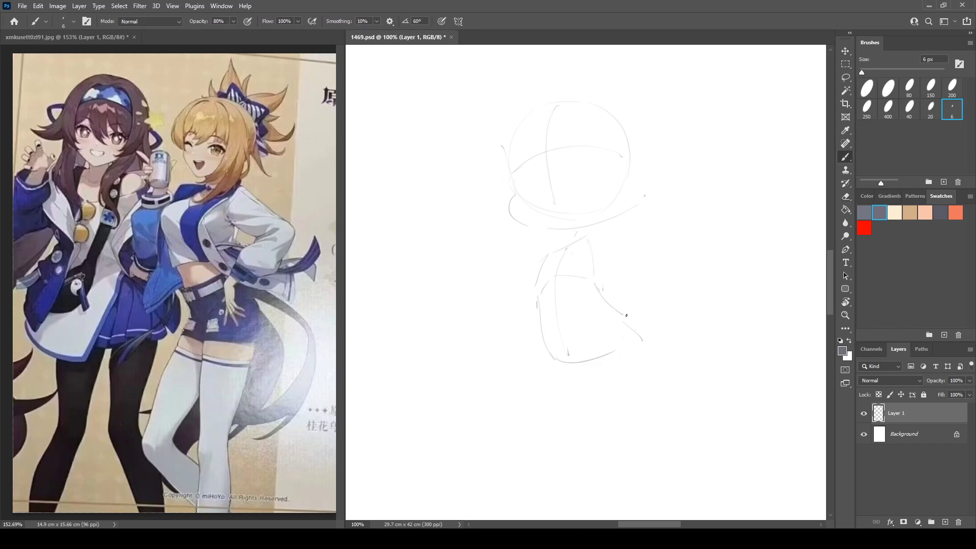
{"action": "key", "text": "e"}
{"action": "mouse_move", "coordinate": [640, 338]}
{"action": "left_mouse_down"}
{"action": "mouse_move", "coordinate": [599, 297]}
{"action": "mouse_move", "coordinate": [638, 338]}
{"action": "left_mouse_up"}
{"action": "key", "text": "b"}
{"action": "key", "text": "e"}
Sketch the lower hip line and the rounded right thigh, trimming the thigh's outer edge.
{"action": "key", "text": "b"}
{"action": "left_click_drag", "start_coordinate": [564, 362], "coordinate": [592, 374]}
{"action": "mouse_move", "coordinate": [604, 335]}
{"action": "left_mouse_down"}
{"action": "mouse_move", "coordinate": [606, 364]}
{"action": "mouse_move", "coordinate": [621, 312]}
{"action": "mouse_move", "coordinate": [646, 389]}
{"action": "left_mouse_up"}
{"action": "key", "text": "e"}
{"action": "key", "text": "b"}
{"action": "key", "text": "e"}
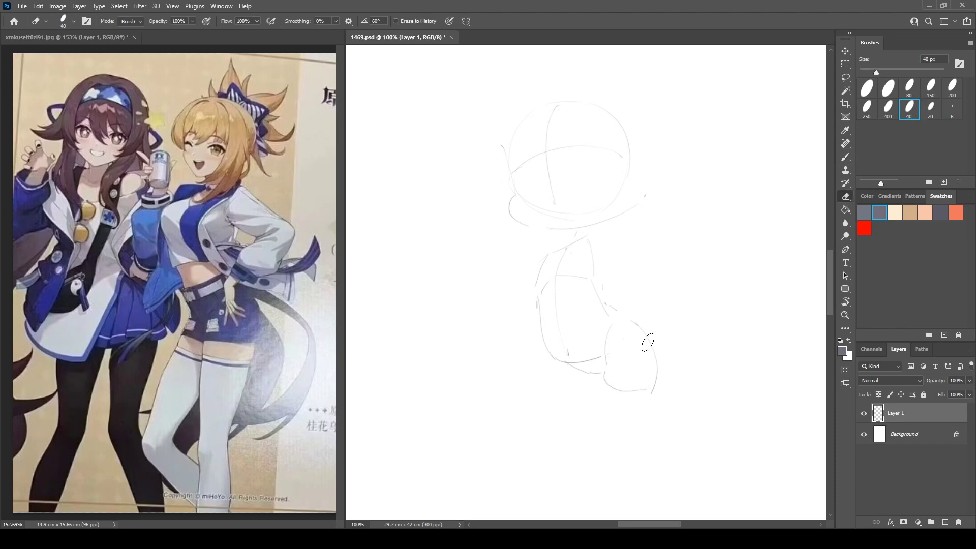
{"action": "mouse_move", "coordinate": [647, 342]}
{"action": "left_mouse_down"}
{"action": "mouse_move", "coordinate": [638, 330]}
{"action": "mouse_move", "coordinate": [650, 384]}
{"action": "left_mouse_up"}
Draw the left hip and thigh curve from the waist down to its lower hem.
{"action": "key", "text": "b"}
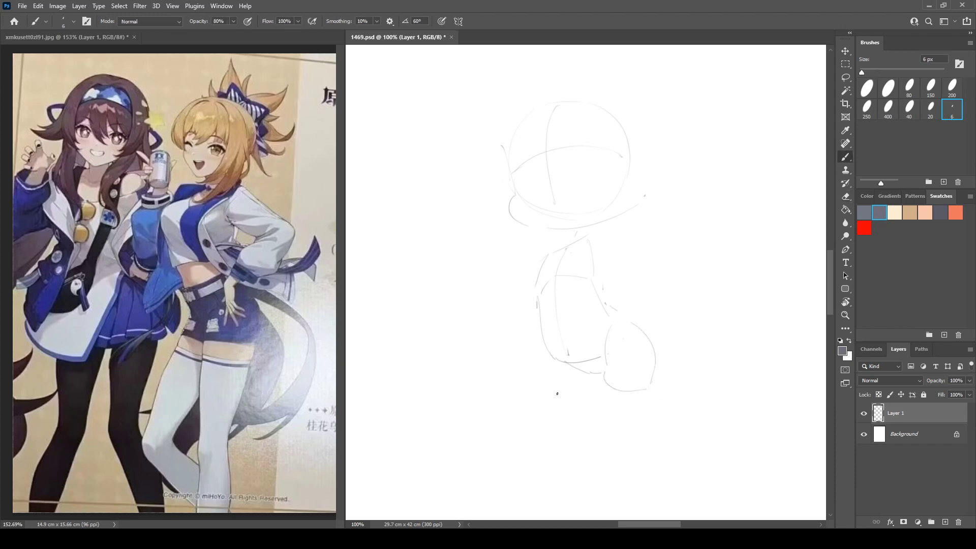
{"action": "left_click_drag", "start_coordinate": [541, 325], "coordinate": [554, 378]}
{"action": "key", "text": "e"}
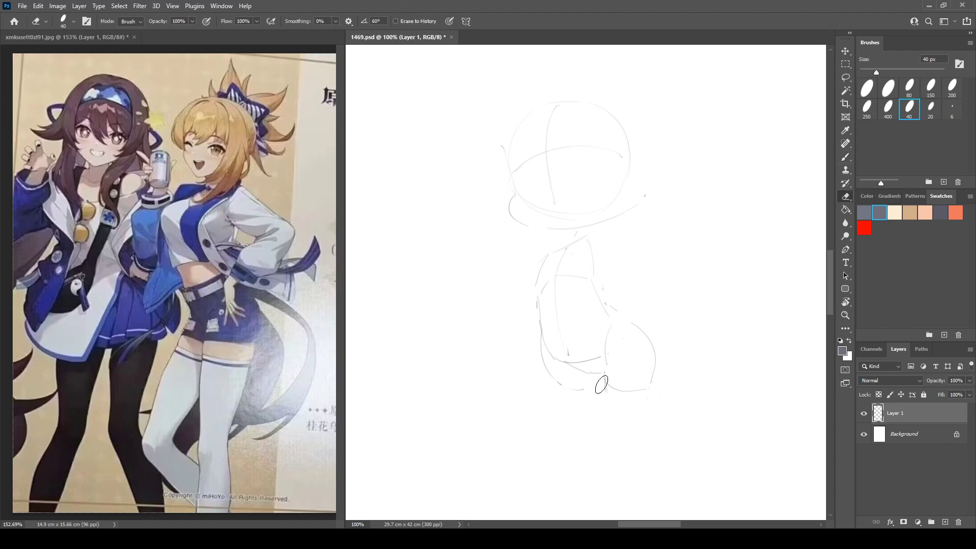
Sketch the right lower leg tapering to a small foot, erasing and redrawing its outer side.
{"action": "key", "text": "b"}
{"action": "mouse_move", "coordinate": [609, 393]}
{"action": "left_mouse_down"}
{"action": "mouse_move", "coordinate": [637, 401]}
{"action": "mouse_move", "coordinate": [619, 399]}
{"action": "mouse_move", "coordinate": [643, 453]}
{"action": "mouse_move", "coordinate": [661, 456]}
{"action": "left_mouse_up"}
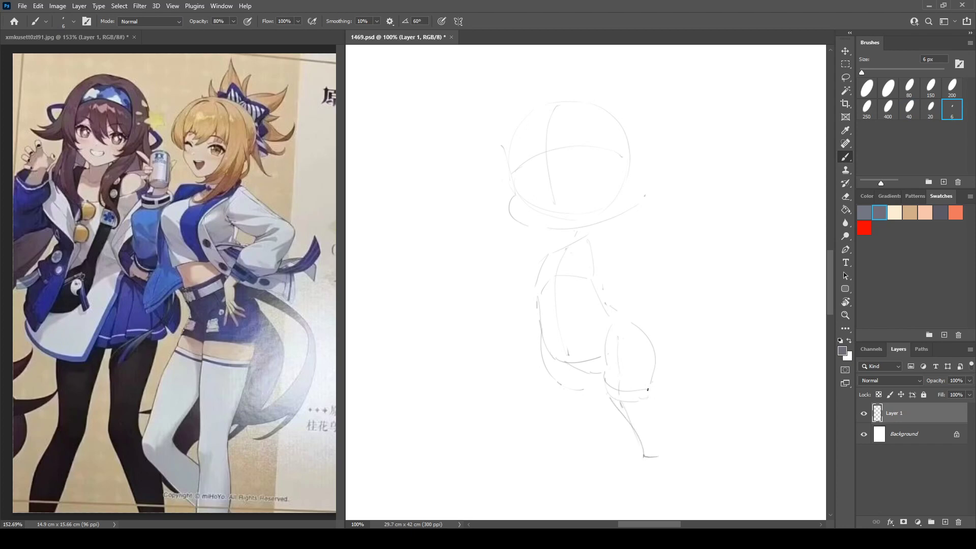
{"action": "mouse_move", "coordinate": [651, 383]}
{"action": "left_mouse_down"}
{"action": "mouse_move", "coordinate": [644, 402]}
{"action": "mouse_move", "coordinate": [659, 452]}
{"action": "left_mouse_up"}
{"action": "key", "text": "e"}
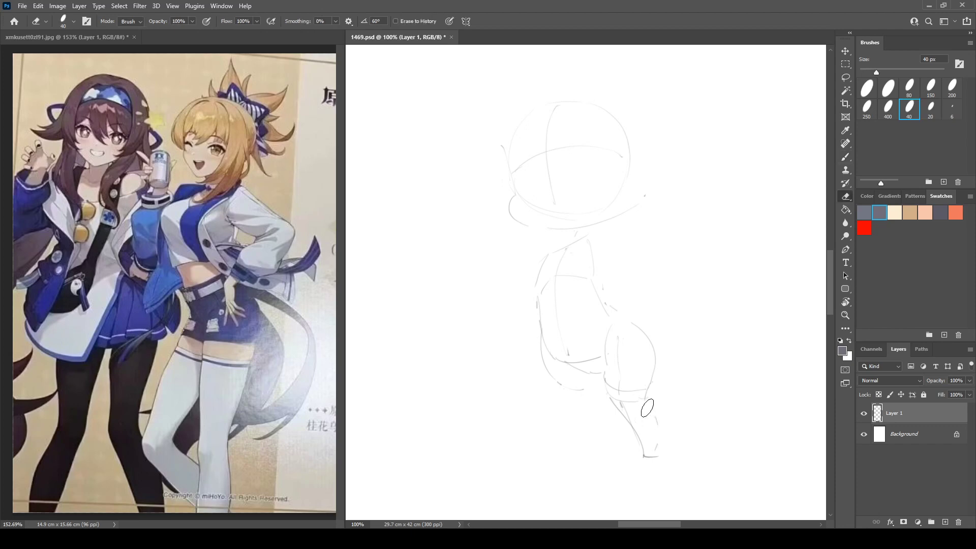
{"action": "left_click_drag", "start_coordinate": [646, 407], "coordinate": [654, 447]}
{"action": "key", "text": "b"}
{"action": "left_click_drag", "start_coordinate": [644, 400], "coordinate": [652, 454]}
Clean up around the left thigh and sketch both sides of the left lower leg.
{"action": "key", "text": "e"}
{"action": "key", "text": "b"}
{"action": "key", "text": "e"}
{"action": "key", "text": "b"}
{"action": "key", "text": "e"}
{"action": "key", "text": "b"}
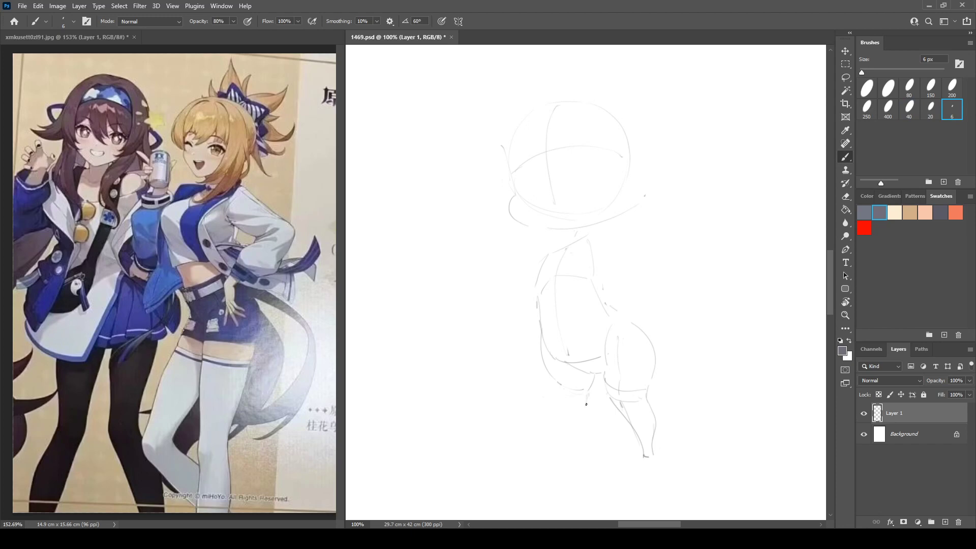
{"action": "left_click_drag", "start_coordinate": [586, 404], "coordinate": [576, 452]}
{"action": "mouse_move", "coordinate": [558, 406]}
{"action": "left_mouse_down"}
{"action": "mouse_move", "coordinate": [563, 451]}
{"action": "mouse_move", "coordinate": [576, 451]}
{"action": "left_mouse_up"}
Refine the left lower leg by erasing and redrawing its outline down to the narrow foot.
{"action": "key", "text": "e"}
{"action": "key", "text": "b"}
{"action": "key", "text": "e"}
{"action": "key", "text": "b"}
{"action": "key", "text": "e"}
{"action": "key", "text": "b"}
{"action": "key", "text": "e"}
{"action": "key", "text": "b"}
{"action": "left_click_drag", "start_coordinate": [587, 395], "coordinate": [578, 451]}
Tidy the neck lines, then lasso the head and shift it slightly to the left.
{"action": "key", "text": "e"}
{"action": "mouse_move", "coordinate": [565, 237]}
{"action": "left_mouse_down"}
{"action": "mouse_move", "coordinate": [557, 248]}
{"action": "mouse_move", "coordinate": [692, 158]}
{"action": "mouse_move", "coordinate": [464, 233]}
{"action": "mouse_move", "coordinate": [558, 235]}
{"action": "left_mouse_up"}
{"action": "key", "text": "b"}
{"action": "key", "text": "l"}
{"action": "left_click_drag", "start_coordinate": [632, 172], "coordinate": [625, 175]}
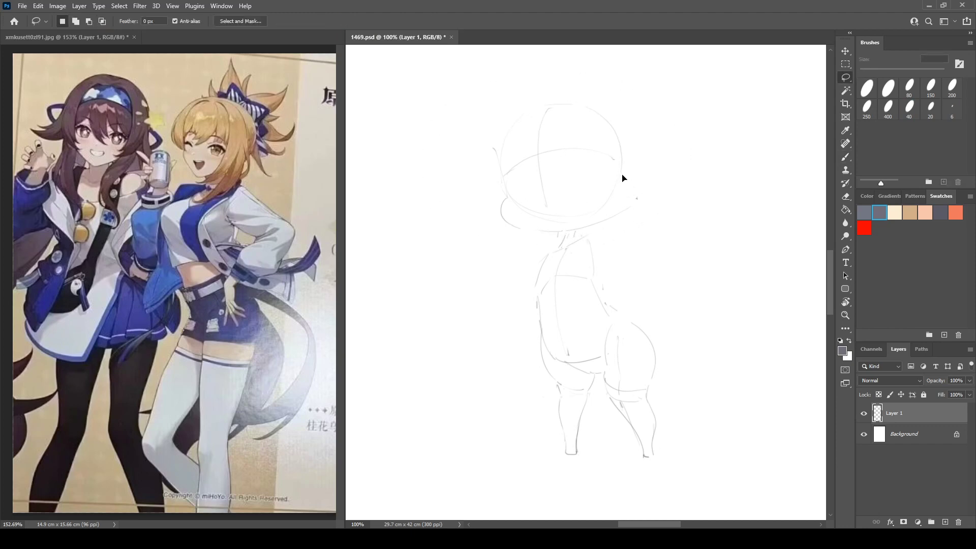
{"action": "key", "text": "ctrl+d"}
Erase the old neck marks and redraw the neck between the head and shoulders.
{"action": "key", "text": "e"}
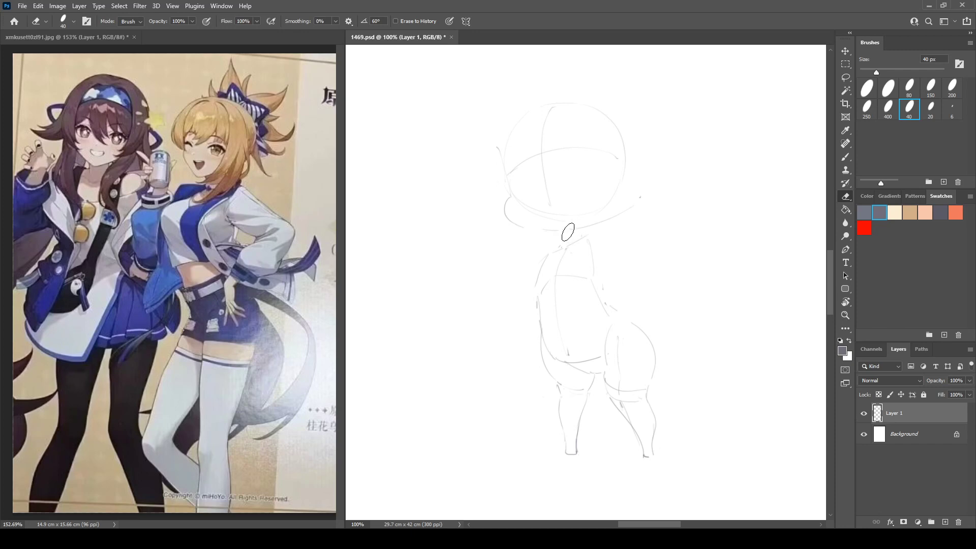
{"action": "key", "text": "b"}
{"action": "left_click_drag", "start_coordinate": [581, 228], "coordinate": [578, 239]}
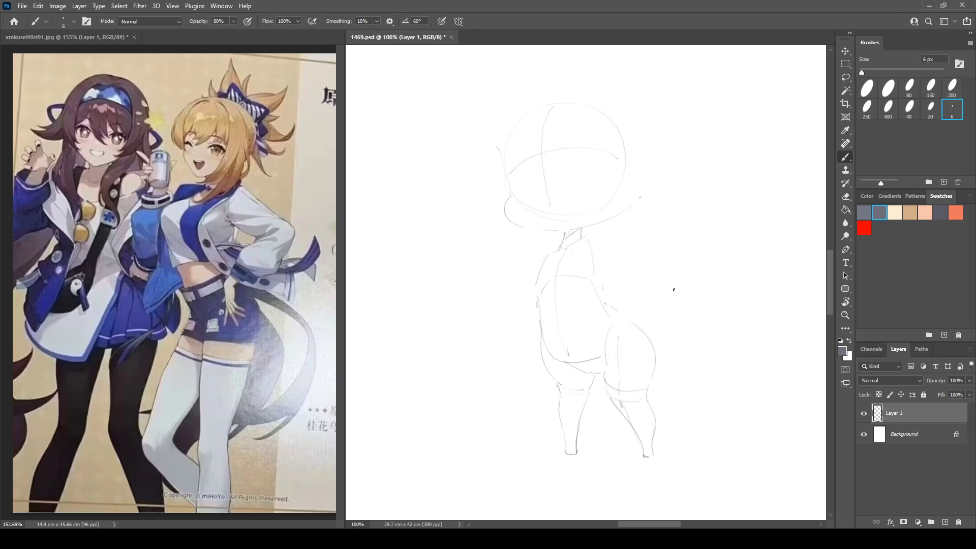
Rework the torso outline by redrawing its left side and the right side from shoulder to hip.
{"action": "key", "text": "e"}
{"action": "mouse_move", "coordinate": [542, 258]}
{"action": "left_mouse_down"}
{"action": "mouse_move", "coordinate": [534, 286]}
{"action": "mouse_move", "coordinate": [542, 333]}
{"action": "left_mouse_up"}
{"action": "key", "text": "b"}
{"action": "left_click_drag", "start_coordinate": [551, 255], "coordinate": [537, 304]}
{"action": "key", "text": "e"}
{"action": "key", "text": "b"}
{"action": "mouse_move", "coordinate": [597, 241]}
{"action": "left_mouse_down"}
{"action": "mouse_move", "coordinate": [593, 283]}
{"action": "mouse_move", "coordinate": [659, 350]}
{"action": "left_mouse_up"}
{"action": "key", "text": "e"}
{"action": "key", "text": "b"}
{"action": "key", "text": "e"}
{"action": "key", "text": "b"}
{"action": "key", "text": "ctrl+z"}
Check the figure's proportions in a horizontally flipped view and return to the normal orientation.
{"action": "key", "text": "F2"}
{"action": "key", "text": "F2"}
{"action": "key", "text": "F2"}
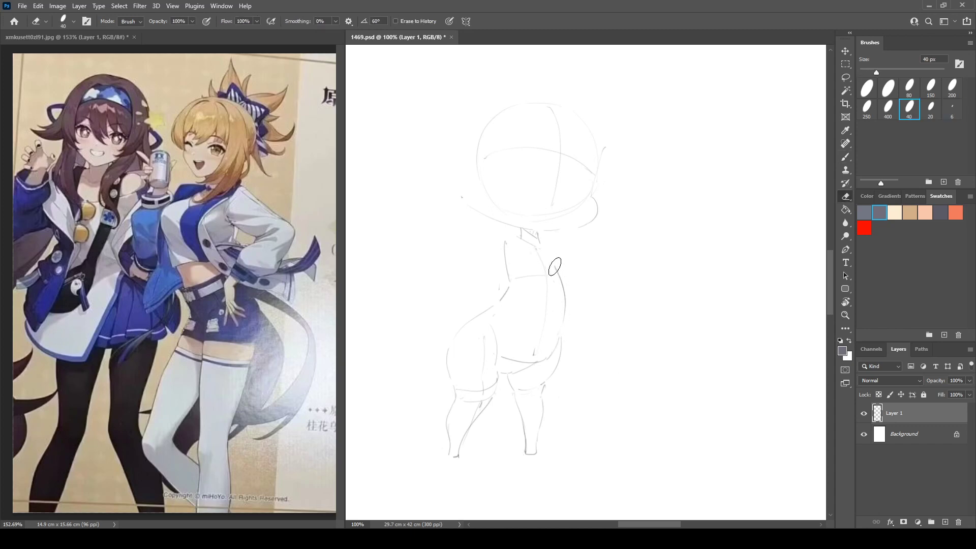
{"action": "key", "text": "h"}
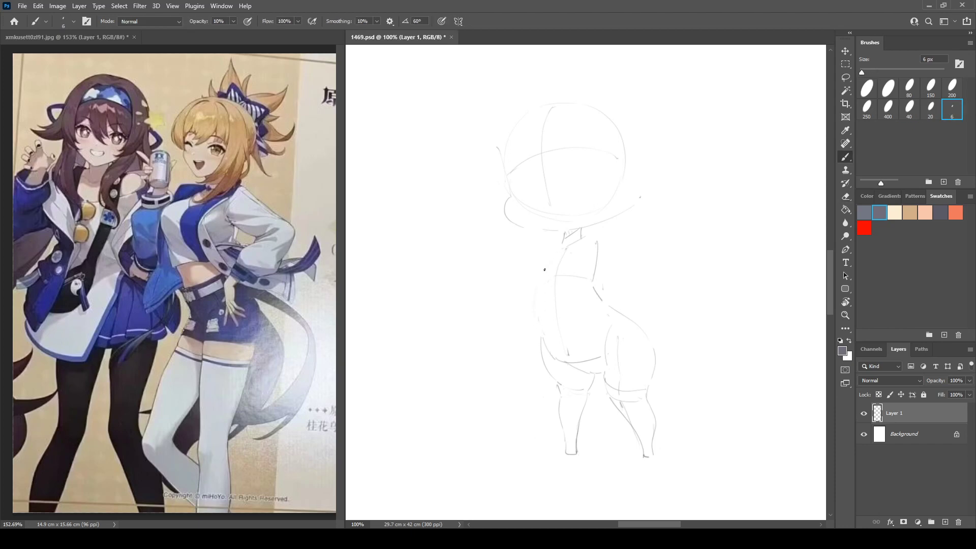
Erase and redraw the left side of the torso as an outward curve from shoulder to hip.
{"action": "left_click_drag", "start_coordinate": [550, 253], "coordinate": [532, 316]}
{"action": "key", "text": "e"}
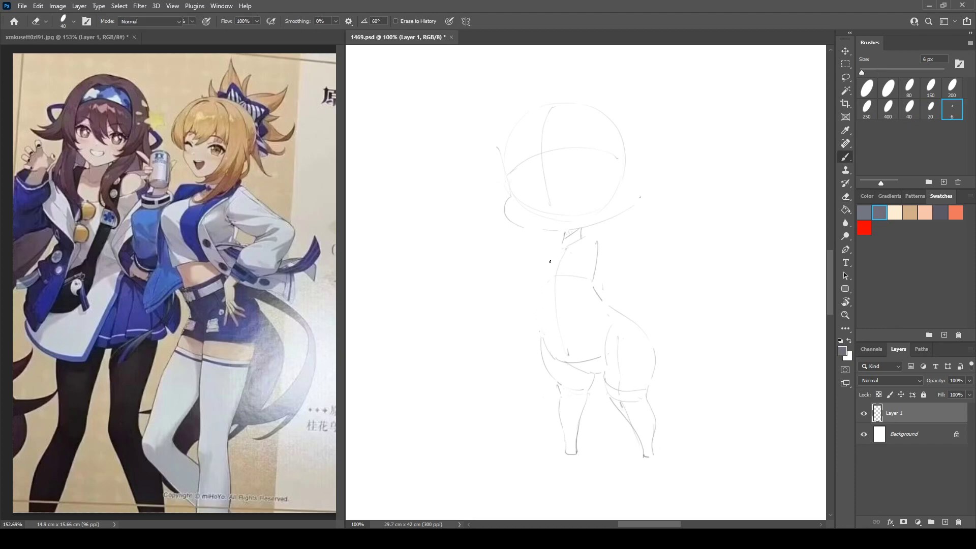
{"action": "key", "text": "b"}
{"action": "mouse_move", "coordinate": [553, 254]}
{"action": "left_mouse_down"}
{"action": "mouse_move", "coordinate": [532, 291]}
{"action": "mouse_move", "coordinate": [550, 343]}
{"action": "left_mouse_up"}
{"action": "key", "text": "e"}
{"action": "key", "text": "b"}
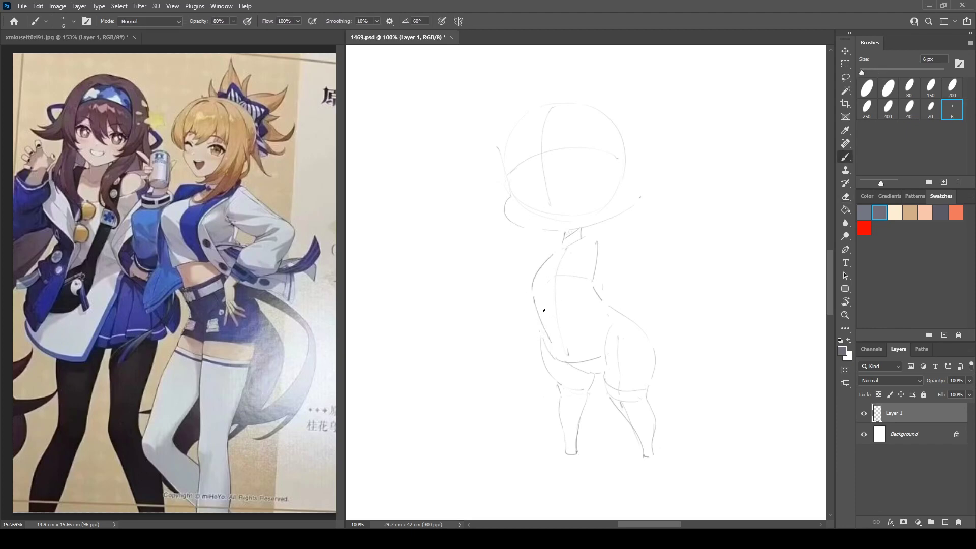
{"action": "key", "text": "e"}
{"action": "key", "text": "b"}
{"action": "left_click_drag", "start_coordinate": [535, 301], "coordinate": [543, 342]}
Draw the rounded left shoulder from the neck base into the upper torso outline.
{"action": "key", "text": "e"}
{"action": "key", "text": "b"}
{"action": "left_click_drag", "start_coordinate": [543, 264], "coordinate": [538, 284]}
{"action": "left_click_drag", "start_coordinate": [561, 242], "coordinate": [540, 266]}
Try a curve for the right shoulder beside the neck and undo it.
{"action": "left_click_drag", "start_coordinate": [586, 238], "coordinate": [615, 245]}
{"action": "key", "text": "ctrl+z"}
{"action": "key", "text": "ctrl+z"}
{"action": "key", "text": "ctrl+z"}
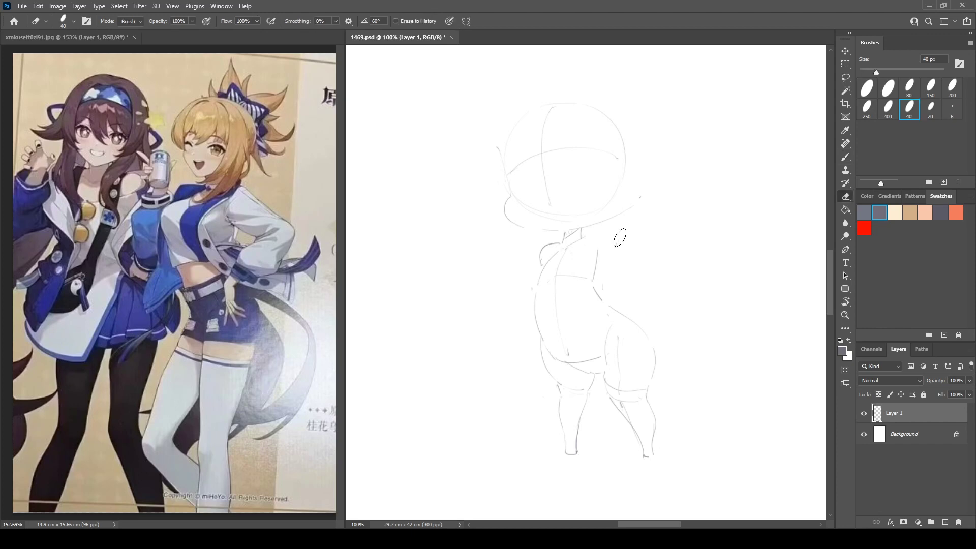
Trim the upper torso edge, then lasso the head, neck and shoulders and move them slightly right and up.
{"action": "mouse_move", "coordinate": [596, 260]}
{"action": "left_mouse_down"}
{"action": "mouse_move", "coordinate": [536, 269]}
{"action": "mouse_move", "coordinate": [483, 198]}
{"action": "mouse_move", "coordinate": [624, 69]}
{"action": "mouse_move", "coordinate": [701, 230]}
{"action": "mouse_move", "coordinate": [540, 268]}
{"action": "left_mouse_up"}
{"action": "key", "text": "l"}
{"action": "left_click_drag", "start_coordinate": [612, 214], "coordinate": [629, 216]}
Draw the rounded right shoulder beside the neck, erasing the part of the jaw curve around it.
{"action": "key", "text": "e"}
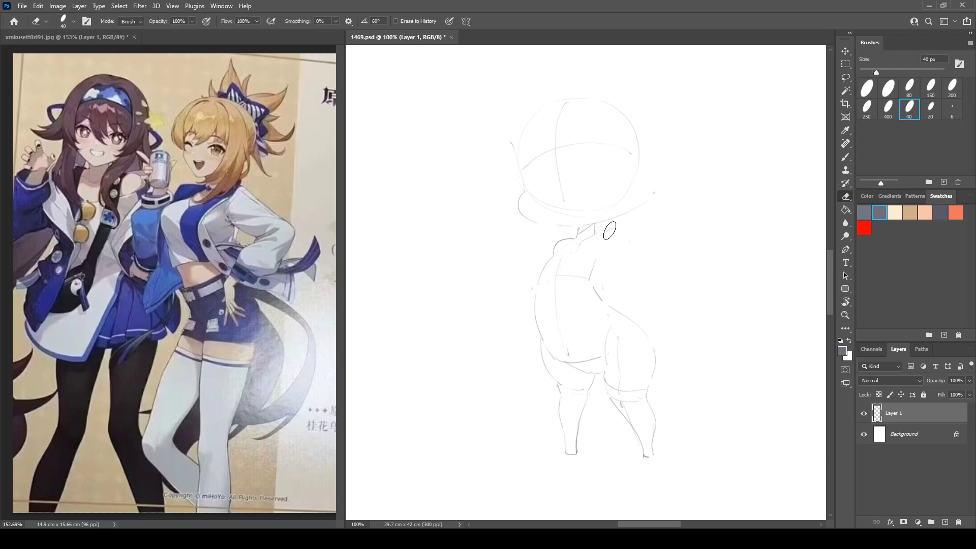
{"action": "key", "text": "b"}
{"action": "key", "text": "e"}
{"action": "left_click_drag", "start_coordinate": [612, 221], "coordinate": [613, 244]}
{"action": "key", "text": "b"}
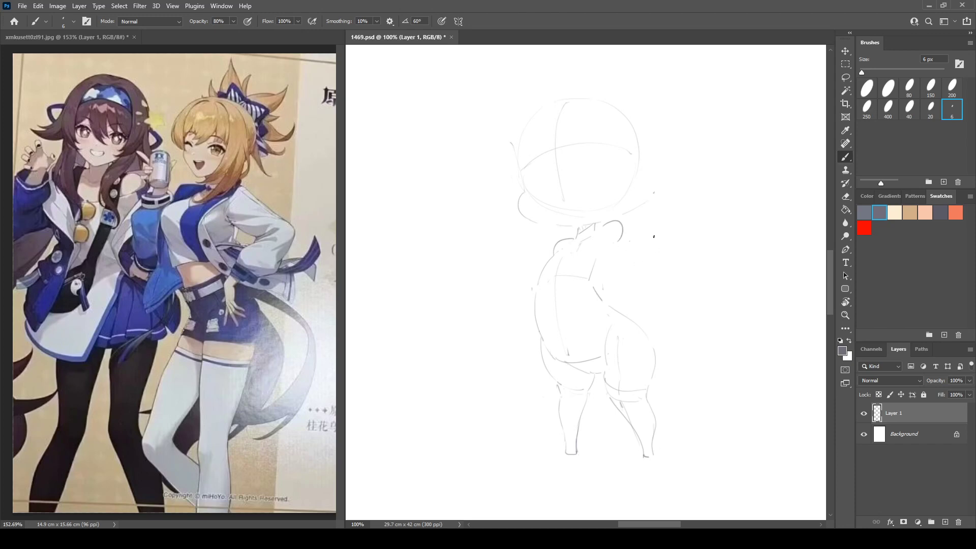
Sketch the right hand with small curled finger loops beside the right shoulder, cleaning up the strokes.
{"action": "mouse_move", "coordinate": [634, 227]}
{"action": "left_mouse_down"}
{"action": "mouse_move", "coordinate": [641, 222]}
{"action": "mouse_move", "coordinate": [641, 235]}
{"action": "mouse_move", "coordinate": [657, 217]}
{"action": "mouse_move", "coordinate": [666, 244]}
{"action": "mouse_move", "coordinate": [654, 240]}
{"action": "left_mouse_up"}
{"action": "key", "text": "e"}
{"action": "key", "text": "b"}
{"action": "key", "text": "e"}
{"action": "key", "text": "b"}
{"action": "key", "text": "e"}
{"action": "key", "text": "b"}
Sketch the left hand with curled finger loops beside the left shoulder.
{"action": "mouse_move", "coordinate": [507, 237]}
{"action": "left_mouse_down"}
{"action": "mouse_move", "coordinate": [528, 235]}
{"action": "mouse_move", "coordinate": [515, 230]}
{"action": "mouse_move", "coordinate": [534, 237]}
{"action": "mouse_move", "coordinate": [514, 261]}
{"action": "left_mouse_up"}
{"action": "key", "text": "e"}
{"action": "key", "text": "b"}
Mirror the canvas, rotate the whole sketch slightly counterclockwise with Free Transform, and mirror the canvas back.
{"action": "key", "text": "ctrl+shift+h"}
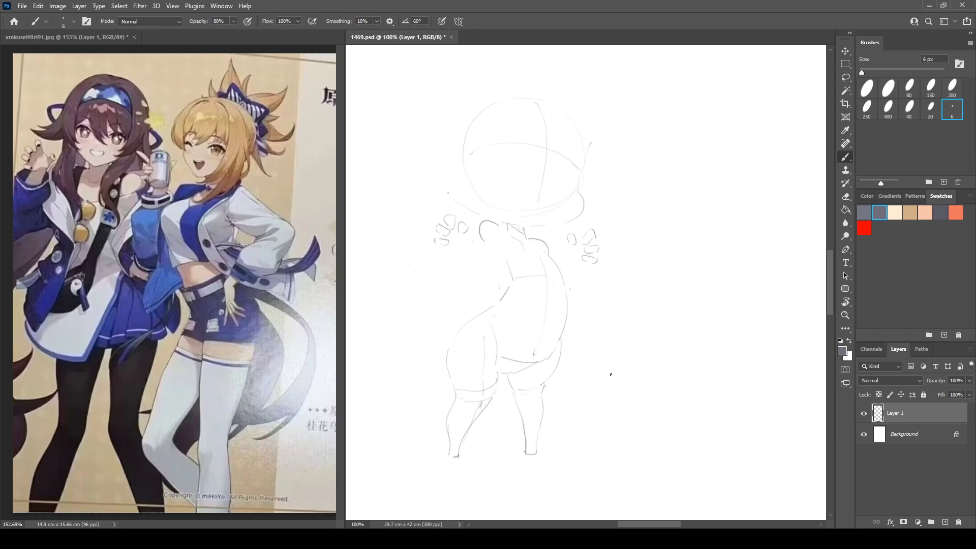
{"action": "key", "text": "ctrl+t"}
{"action": "key", "text": "Escape"}
{"action": "key", "text": "ctrl+t"}
{"action": "key", "text": "Escape"}
{"action": "key", "text": "ctrl+t"}
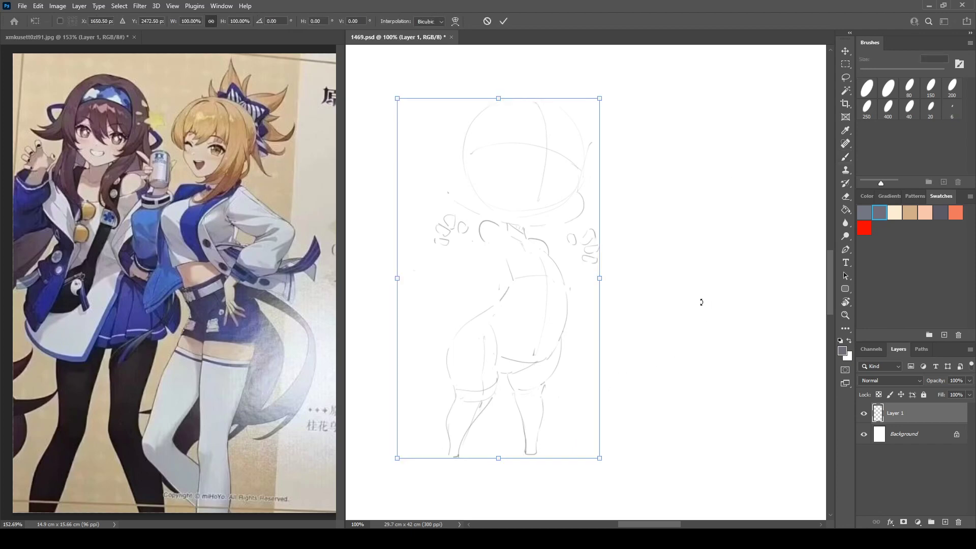
{"action": "left_click_drag", "start_coordinate": [691, 300], "coordinate": [688, 288]}
{"action": "key", "text": "Return"}
{"action": "key", "text": "ctrl+shift+h"}
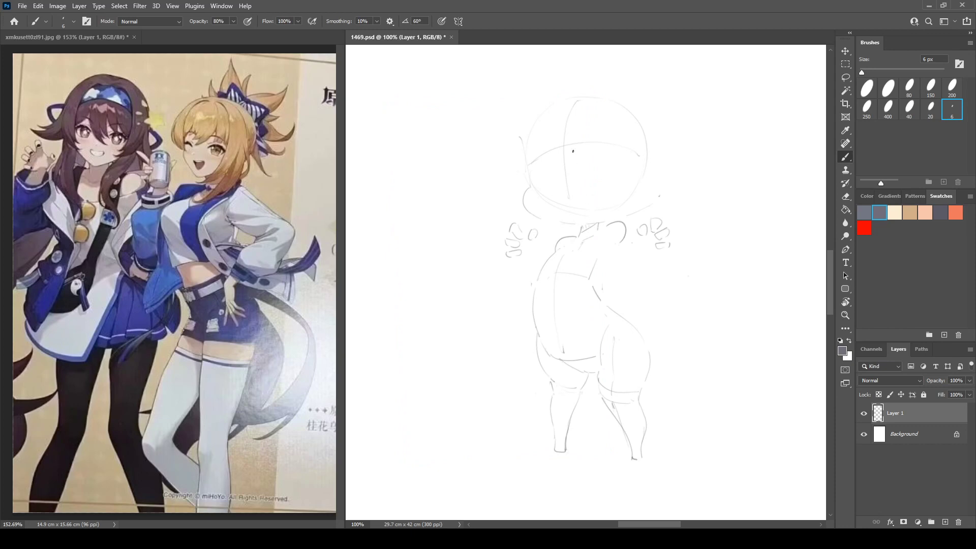
Erase the right side of the head circle and lighten the eye guideline across the face.
{"action": "key", "text": "e"}
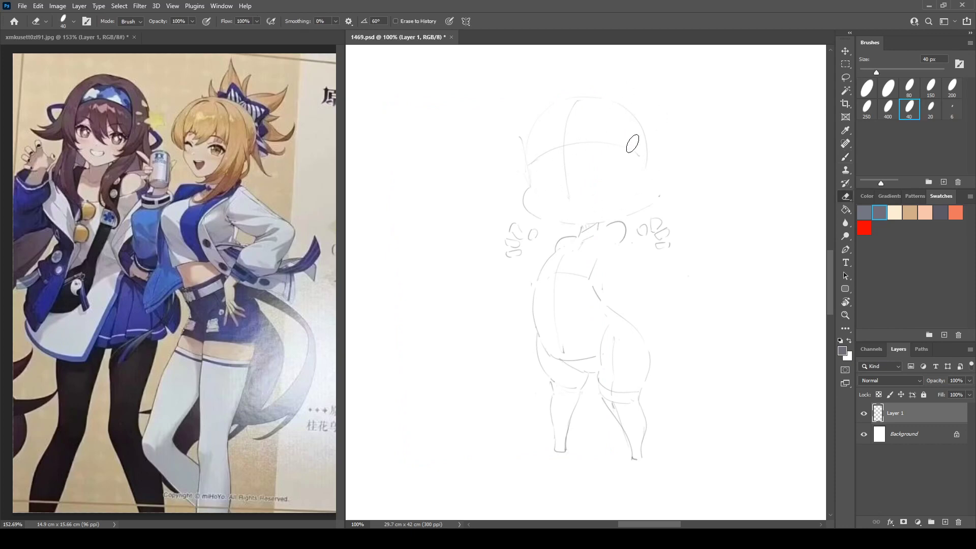
{"action": "left_click_drag", "start_coordinate": [649, 162], "coordinate": [592, 98]}
{"action": "left_click_drag", "start_coordinate": [548, 150], "coordinate": [640, 157]}
{"action": "key", "text": "b"}
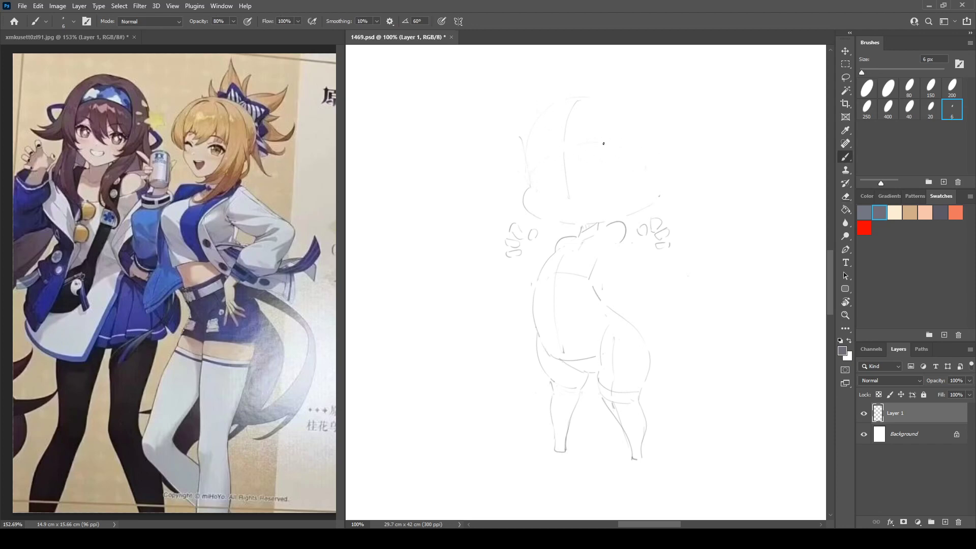
Mark the upper lids and outer corners of both eyes, erasing the vertical guideline through the lower face.
{"action": "key", "text": "e"}
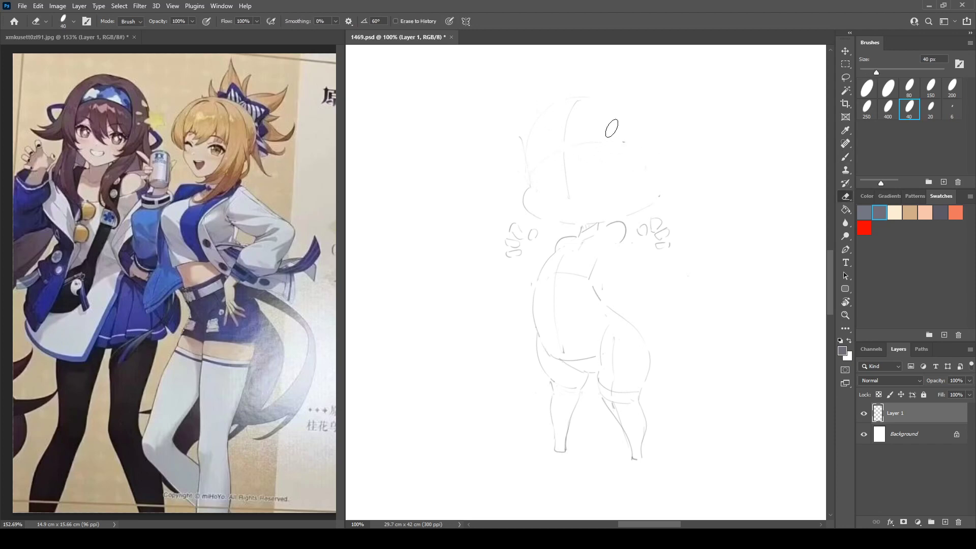
{"action": "key", "text": "b"}
{"action": "key", "text": "e"}
{"action": "key", "text": "b"}
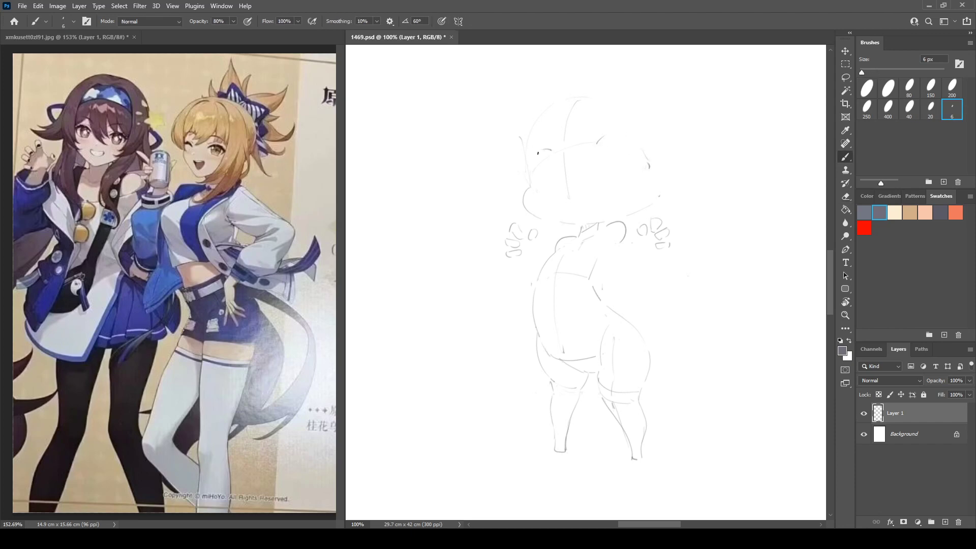
{"action": "key", "text": "e"}
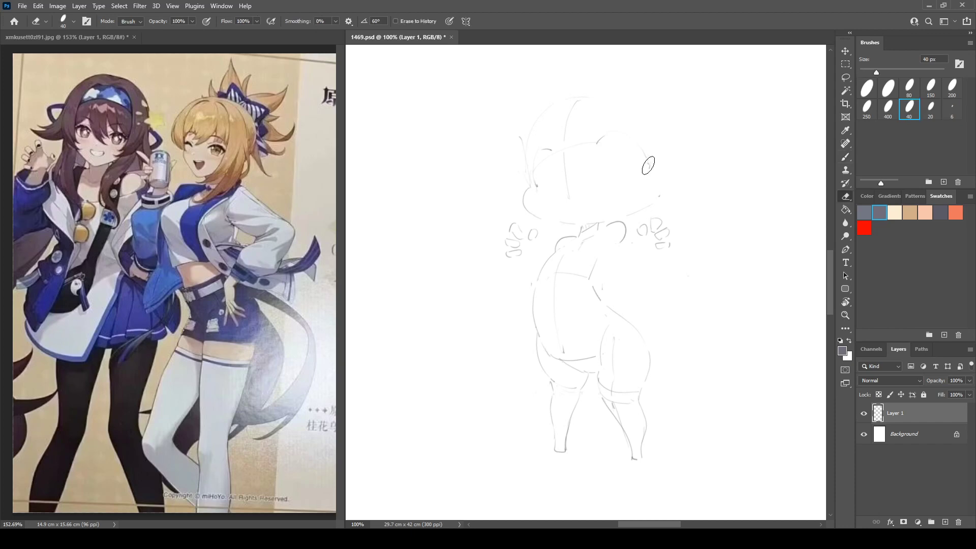
{"action": "key", "text": "b"}
{"action": "key", "text": "e"}
{"action": "key", "text": "b"}
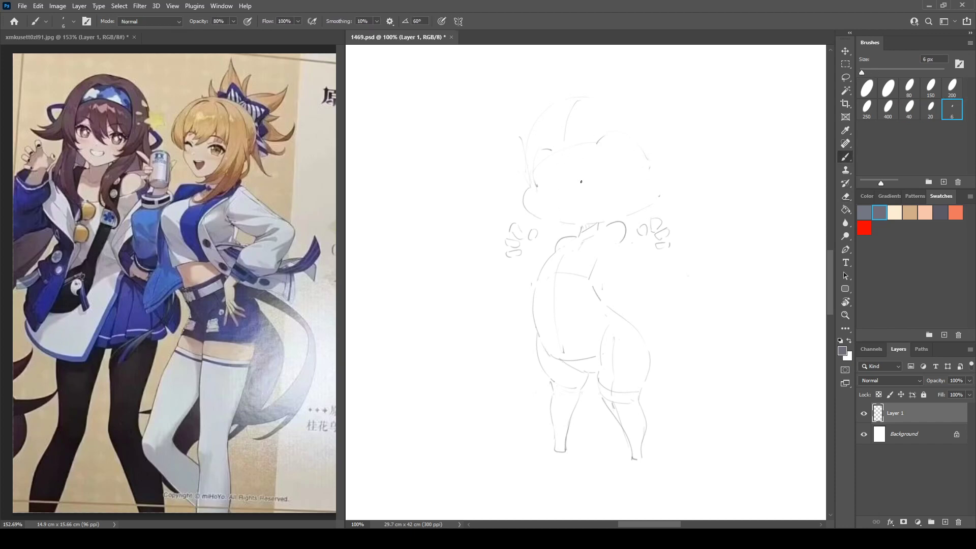
Sketch a wide open mouth with a dipped upper lip just above the chin.
{"action": "key", "text": "e"}
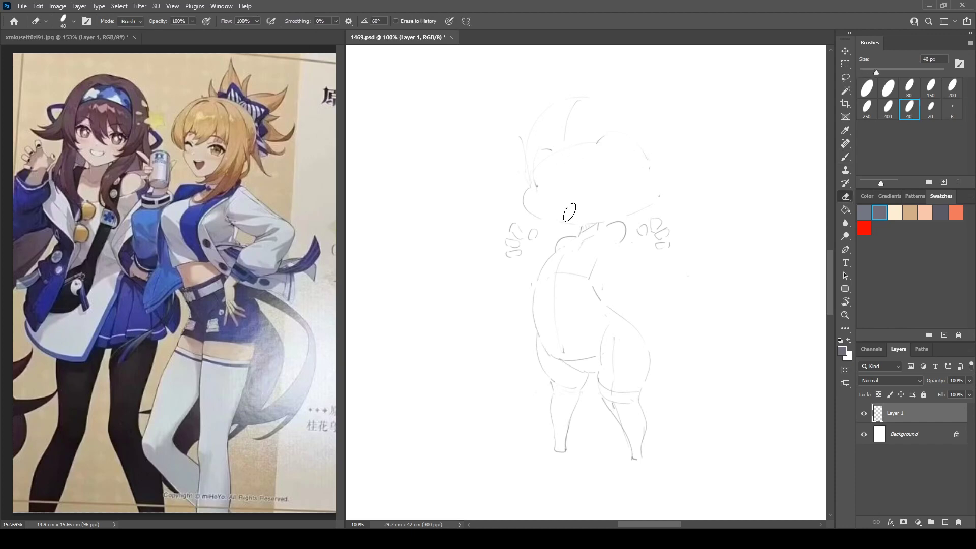
{"action": "key", "text": "b"}
{"action": "left_click_drag", "start_coordinate": [568, 217], "coordinate": [564, 211]}
{"action": "key", "text": "e"}
{"action": "key", "text": "b"}
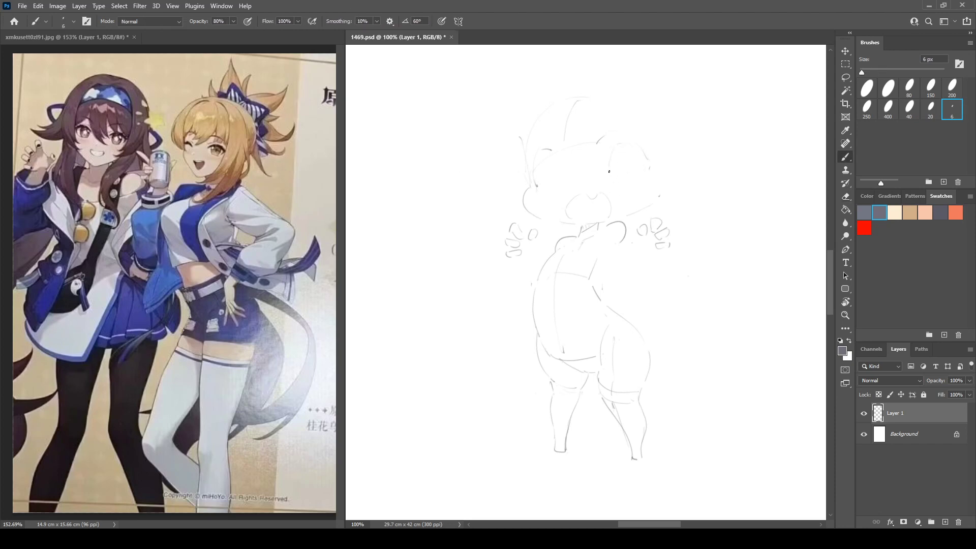
Draw a tall oval iris for the right eye and erase part of the mouth outline to reshape it.
{"action": "mouse_move", "coordinate": [608, 171]}
{"action": "left_mouse_down"}
{"action": "mouse_move", "coordinate": [612, 184]}
{"action": "mouse_move", "coordinate": [637, 186]}
{"action": "left_mouse_up"}
{"action": "key", "text": "e"}
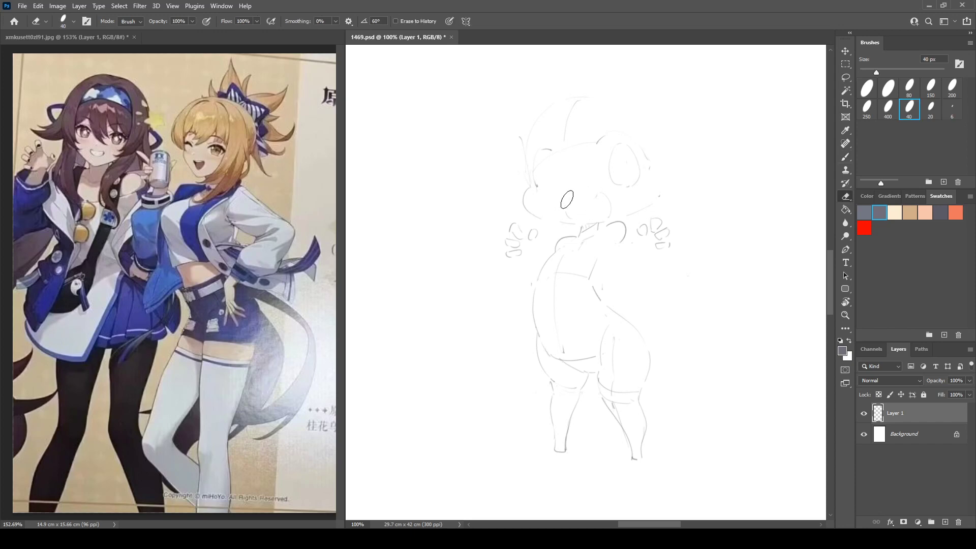
{"action": "key", "text": "b"}
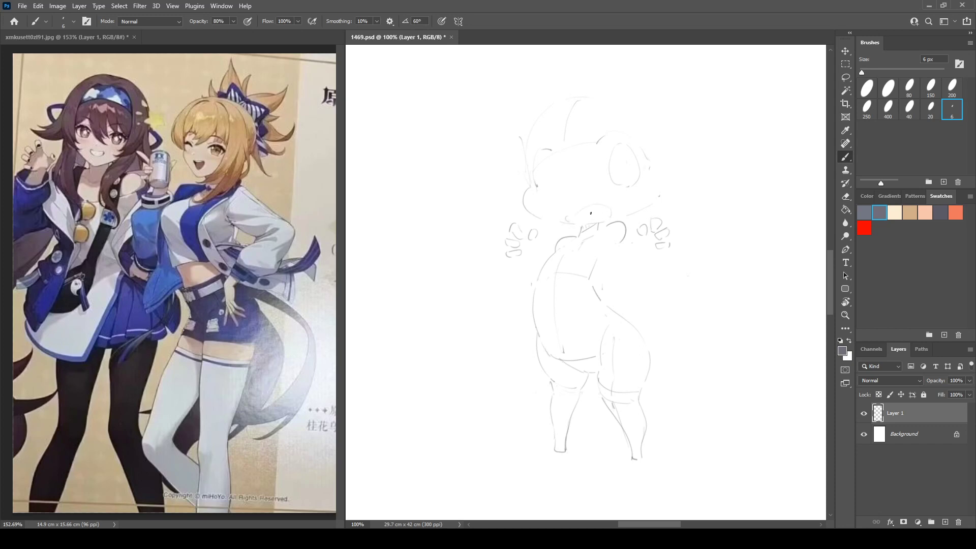
Check the face in mirrored view and rework the mouth outline by repeatedly erasing and redrawing it.
{"action": "key", "text": "ctrl+shift+h"}
{"action": "key", "text": "ctrl+shift+h"}
{"action": "key", "text": "e"}
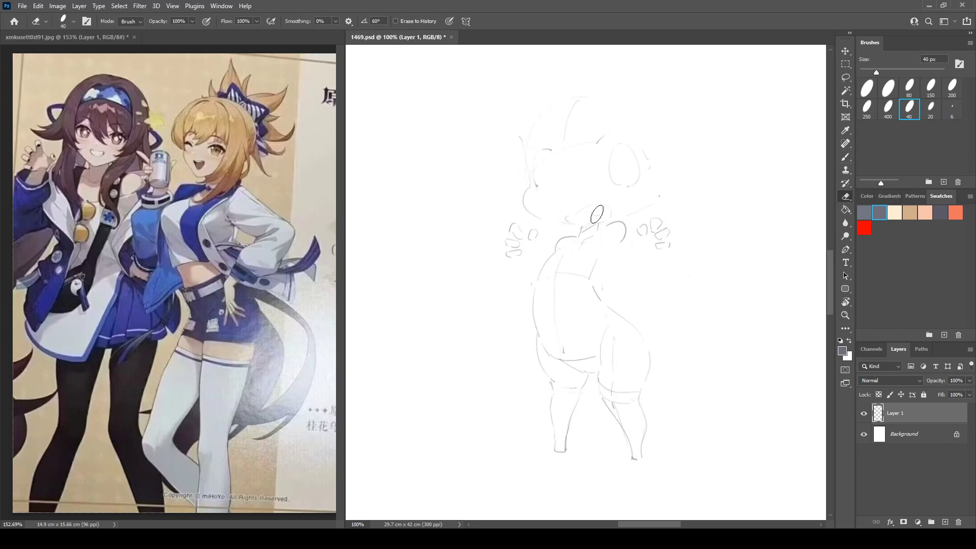
{"action": "key", "text": "b"}
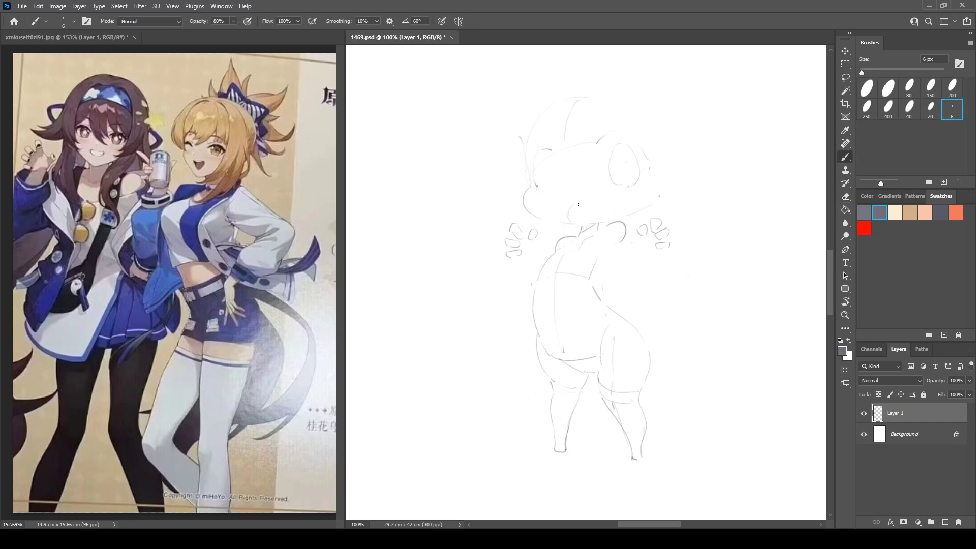
{"action": "key", "text": "e"}
{"action": "mouse_move", "coordinate": [598, 207]}
{"action": "left_mouse_down"}
{"action": "mouse_move", "coordinate": [602, 219]}
{"action": "mouse_move", "coordinate": [595, 202]}
{"action": "mouse_move", "coordinate": [571, 207]}
{"action": "left_mouse_up"}
{"action": "key", "text": "b"}
{"action": "key", "text": "e"}
{"action": "key", "text": "b"}
{"action": "key", "text": "e"}
{"action": "left_click_drag", "start_coordinate": [570, 218], "coordinate": [576, 219]}
{"action": "key", "text": "b"}
Clear the reworked mouth and redraw it as a rounded open shape above the chin, undoing the unsuitable strokes.
{"action": "key", "text": "ctrl+shift+h"}
{"action": "key", "text": "h"}
{"action": "key", "text": "e"}
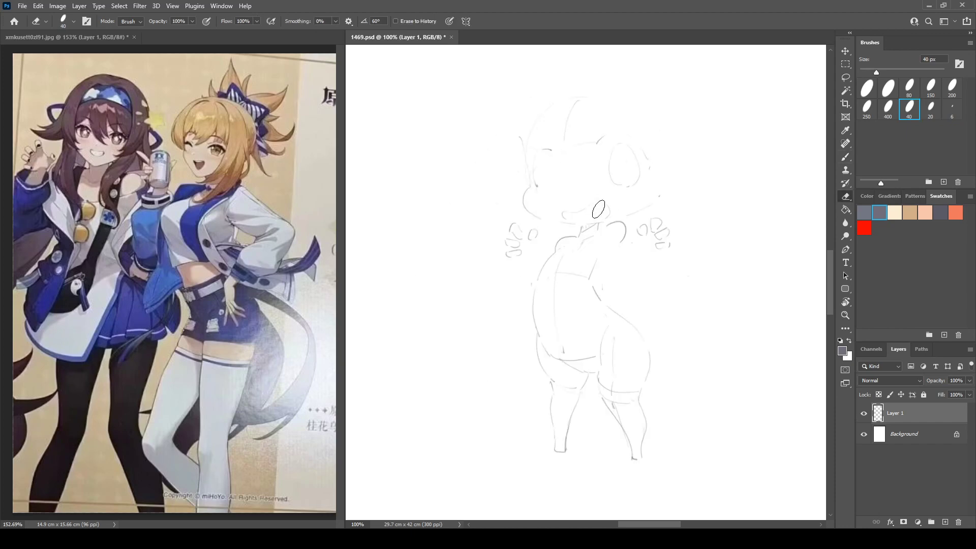
{"action": "key", "text": "b"}
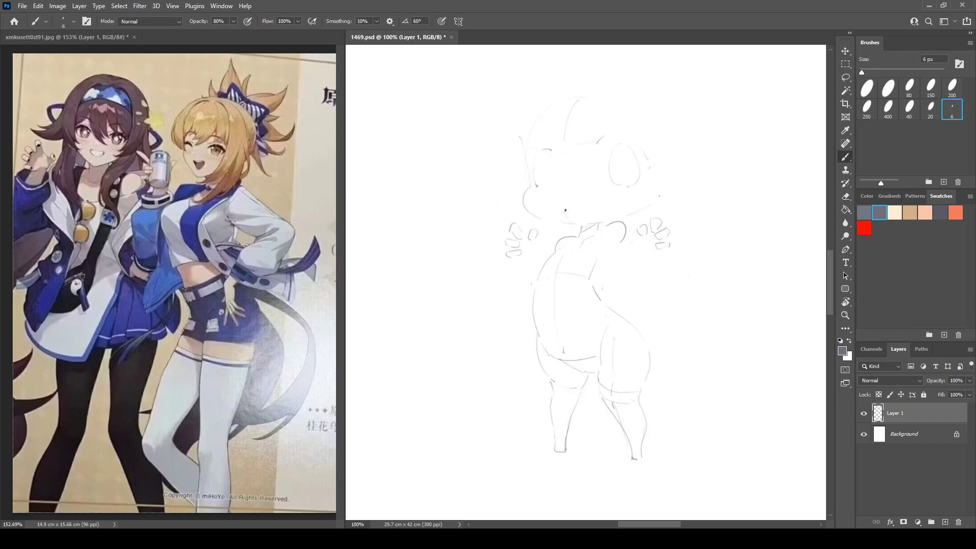
{"action": "left_click_drag", "start_coordinate": [594, 204], "coordinate": [608, 215]}
{"action": "key", "text": "ctrl+z"}
{"action": "key", "text": "ctrl+z"}
{"action": "key", "text": "e"}
{"action": "key", "text": "b"}
{"action": "left_click_drag", "start_coordinate": [607, 203], "coordinate": [613, 215]}
Draw a narrow oval iris for the left eye, erasing the surplus lines around it.
{"action": "key", "text": "e"}
{"action": "mouse_move", "coordinate": [548, 181]}
{"action": "left_mouse_down"}
{"action": "mouse_move", "coordinate": [553, 145]}
{"action": "mouse_move", "coordinate": [557, 188]}
{"action": "mouse_move", "coordinate": [549, 158]}
{"action": "left_mouse_up"}
{"action": "key", "text": "b"}
{"action": "key", "text": "e"}
{"action": "key", "text": "b"}
{"action": "key", "text": "e"}
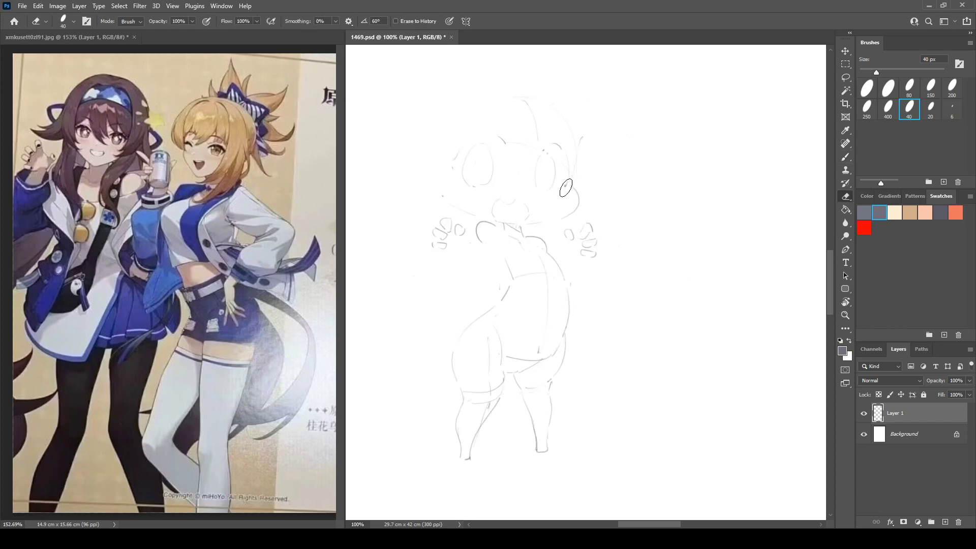
Lasso the right eye's iris, nudge it slightly right, and deselect it.
{"action": "key", "text": "l"}
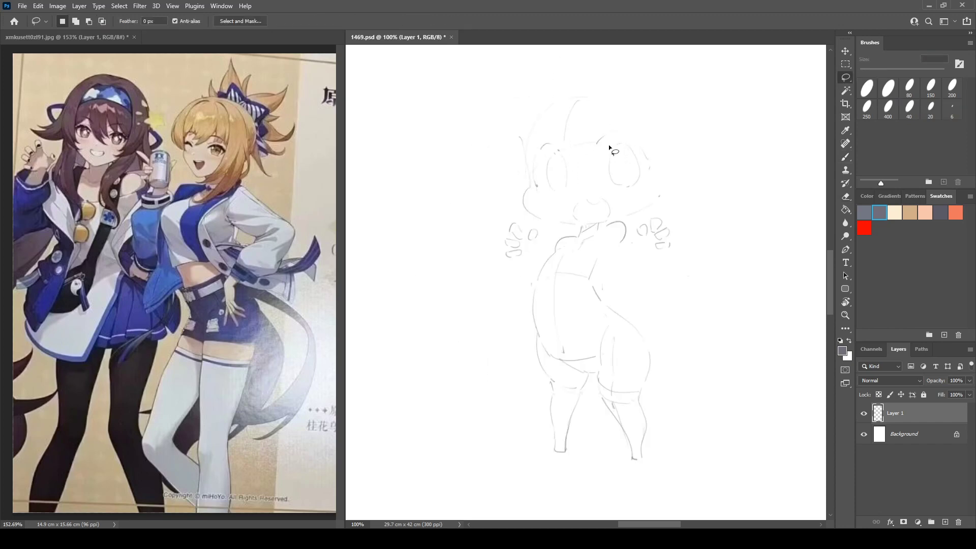
{"action": "mouse_move", "coordinate": [608, 142]}
{"action": "left_mouse_down"}
{"action": "mouse_move", "coordinate": [645, 169]}
{"action": "mouse_move", "coordinate": [631, 194]}
{"action": "mouse_move", "coordinate": [602, 186]}
{"action": "left_mouse_up"}
{"action": "left_click_drag", "start_coordinate": [632, 167], "coordinate": [632, 167]}
{"action": "key", "text": "ctrl+d"}
Refine the arched upper lids over both eyes and erase the stray marks at their outer corners.
{"action": "key", "text": "e"}
{"action": "key", "text": "b"}
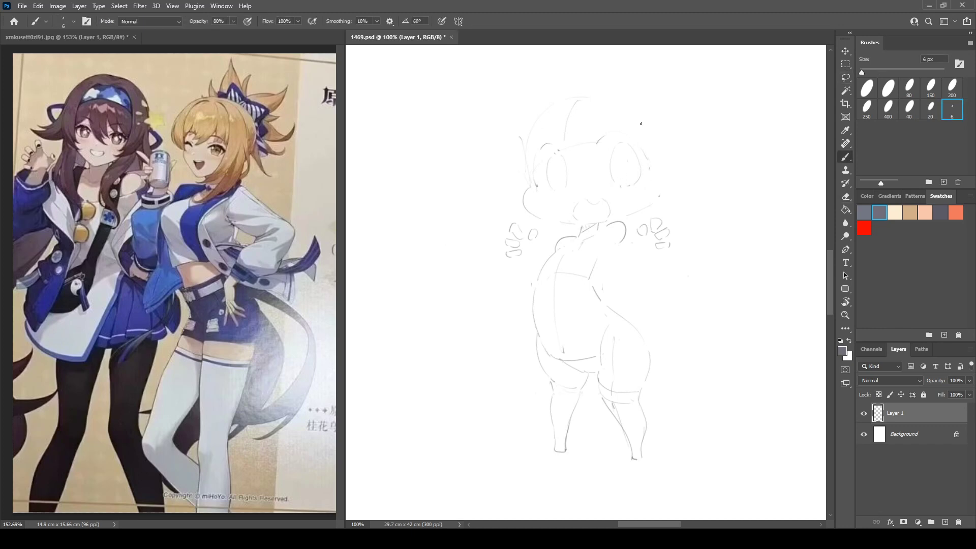
{"action": "key", "text": "e"}
{"action": "mouse_move", "coordinate": [647, 153]}
{"action": "left_mouse_down"}
{"action": "mouse_move", "coordinate": [629, 130]}
{"action": "mouse_move", "coordinate": [638, 137]}
{"action": "mouse_move", "coordinate": [611, 161]}
{"action": "mouse_move", "coordinate": [560, 187]}
{"action": "mouse_move", "coordinate": [558, 158]}
{"action": "mouse_move", "coordinate": [539, 178]}
{"action": "left_mouse_up"}
{"action": "key", "text": "b"}
{"action": "key", "text": "e"}
{"action": "key", "text": "b"}
{"action": "key", "text": "e"}
{"action": "key", "text": "b"}
{"action": "key", "text": "h"}
{"action": "key", "text": "e"}
{"action": "key", "text": "b"}
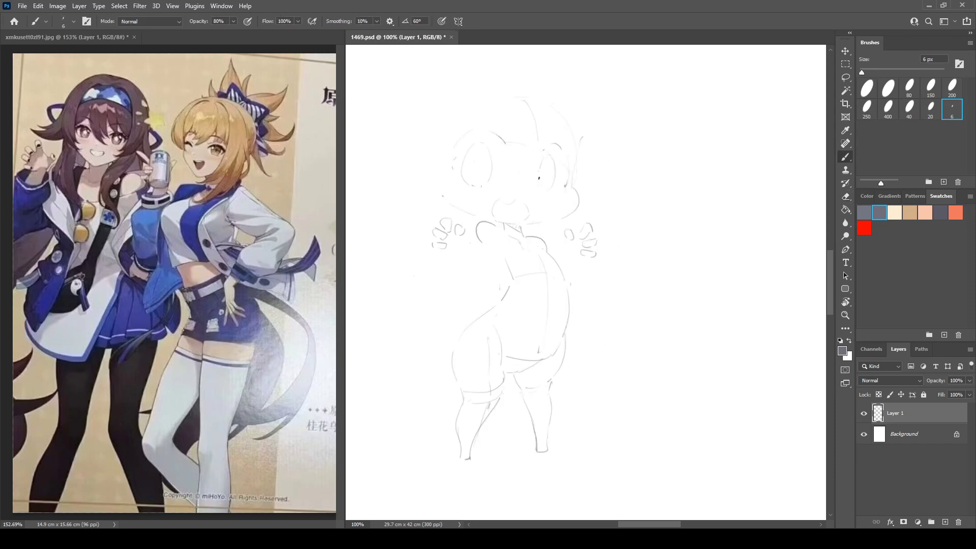
Return the canvas to normal orientation and sketch small oval shapes beside the left edge of the head.
{"action": "key", "text": "ctrl+shift+h"}
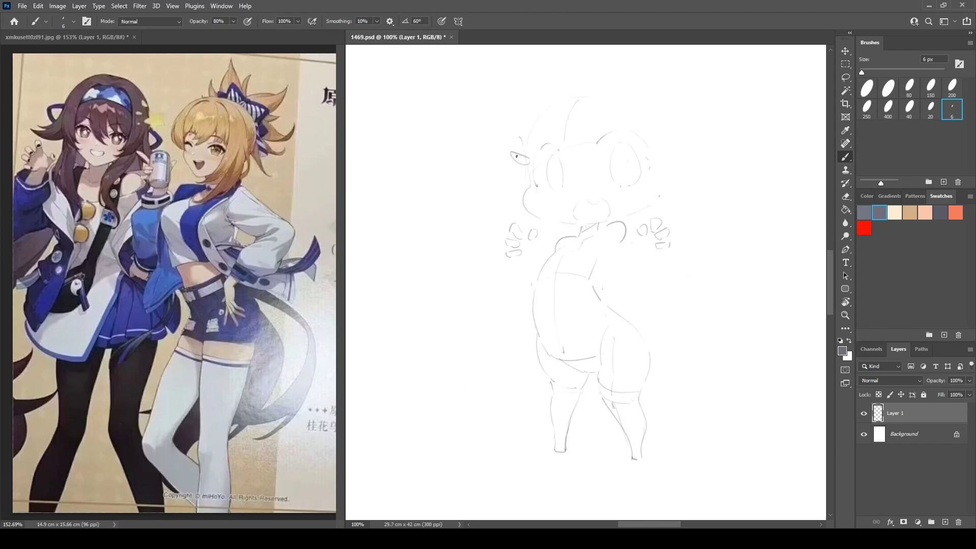
{"action": "key", "text": "e"}
{"action": "key", "text": "b"}
{"action": "left_click_drag", "start_coordinate": [516, 158], "coordinate": [515, 164]}
{"action": "key", "text": "e"}
{"action": "key", "text": "b"}
Sketch matching small ovals beside the right edge of the head, with tiny loops below them.
{"action": "left_click_drag", "start_coordinate": [649, 157], "coordinate": [655, 178]}
{"action": "key", "text": "e"}
{"action": "key", "text": "b"}
Erase the sides of the mouth and redraw it as a narrower shape.
{"action": "key", "text": "e"}
{"action": "mouse_move", "coordinate": [578, 199]}
{"action": "left_mouse_down"}
{"action": "mouse_move", "coordinate": [579, 209]}
{"action": "mouse_move", "coordinate": [608, 211]}
{"action": "left_mouse_up"}
{"action": "key", "text": "b"}
Erase and redraw the left eye's iris as a cleaner narrow oval beneath the upper lid.
{"action": "key", "text": "e"}
{"action": "mouse_move", "coordinate": [556, 152]}
{"action": "left_mouse_down"}
{"action": "mouse_move", "coordinate": [552, 190]}
{"action": "mouse_move", "coordinate": [557, 158]}
{"action": "left_mouse_up"}
{"action": "key", "text": "b"}
{"action": "key", "text": "e"}
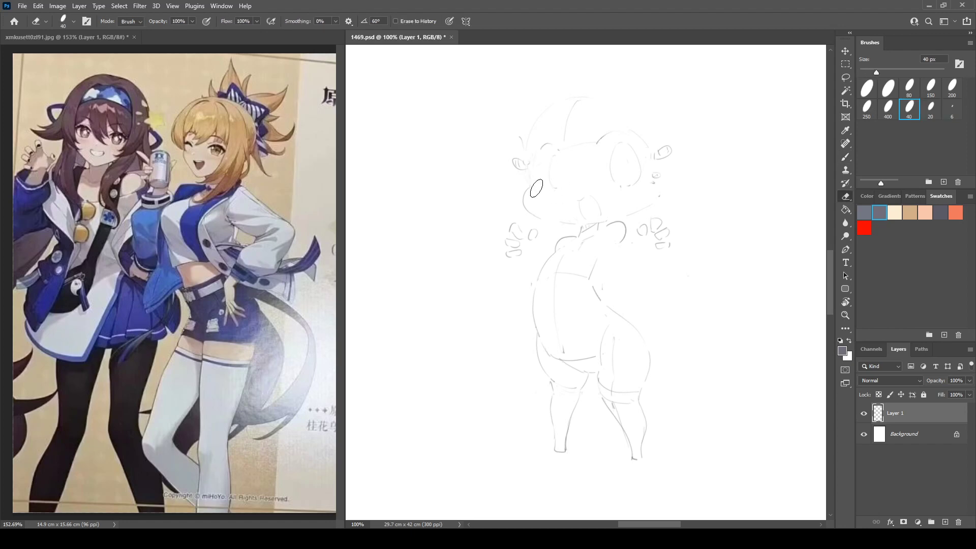
{"action": "key", "text": "b"}
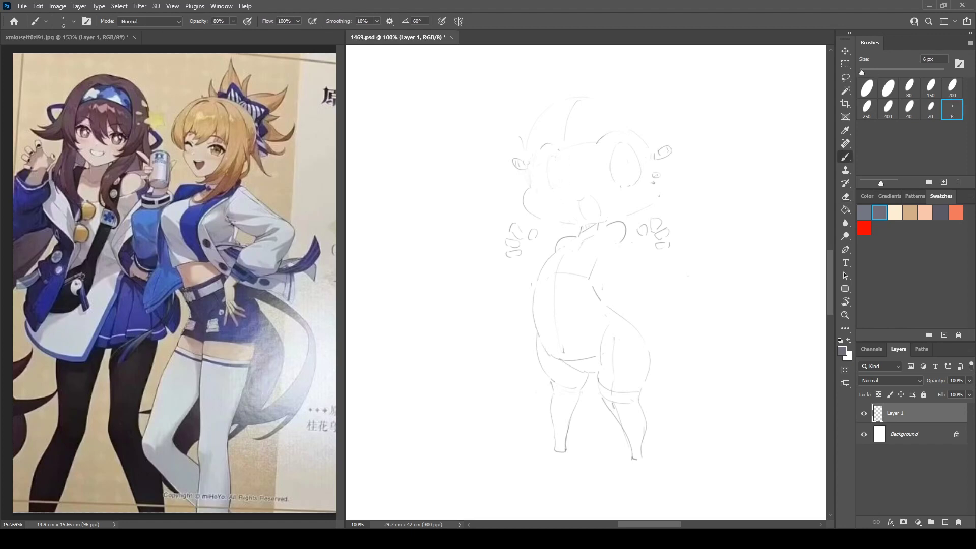
{"action": "key", "text": "e"}
{"action": "left_click_drag", "start_coordinate": [552, 158], "coordinate": [551, 153]}
{"action": "key", "text": "b"}
{"action": "key", "text": "e"}
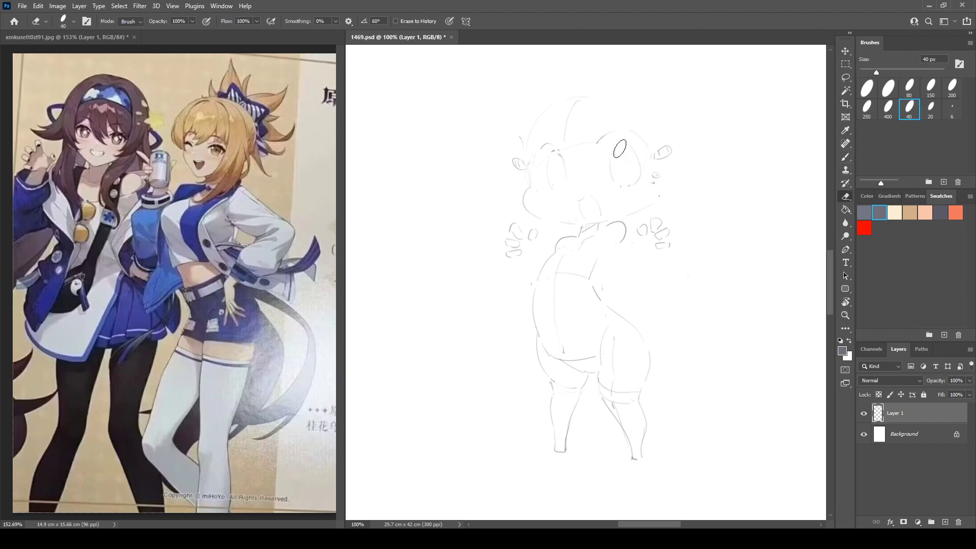
Erase the right eye's iris and redraw it as a clean tall oval beneath the upper lid.
{"action": "mouse_move", "coordinate": [619, 149]}
{"action": "left_mouse_down"}
{"action": "mouse_move", "coordinate": [613, 155]}
{"action": "mouse_move", "coordinate": [625, 162]}
{"action": "left_mouse_up"}
{"action": "left_click_drag", "start_coordinate": [621, 143], "coordinate": [624, 181]}
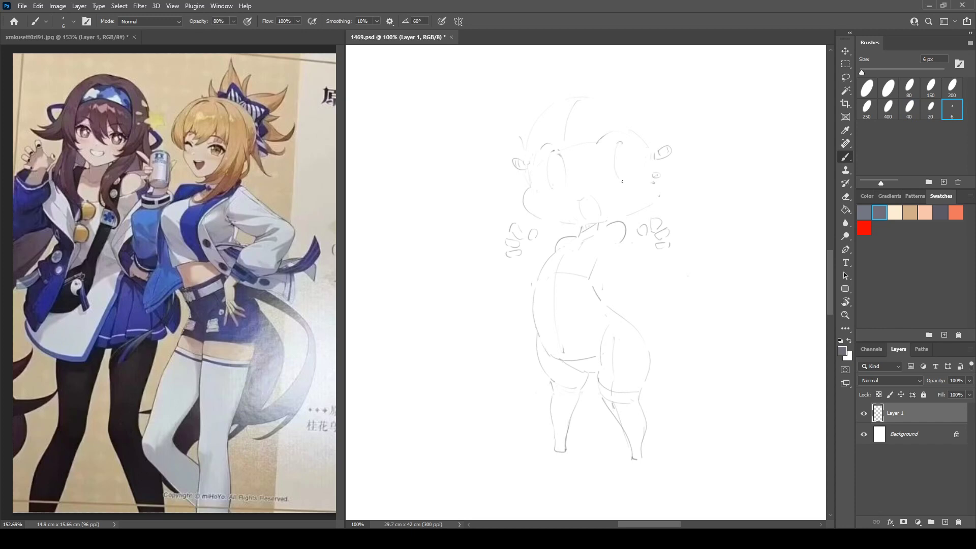
{"action": "key", "text": "e"}
{"action": "left_click_drag", "start_coordinate": [619, 144], "coordinate": [621, 141]}
{"action": "key", "text": "b"}
{"action": "left_click_drag", "start_coordinate": [620, 142], "coordinate": [620, 184]}
{"action": "key", "text": "e"}
{"action": "key", "text": "b"}
{"action": "key", "text": "e"}
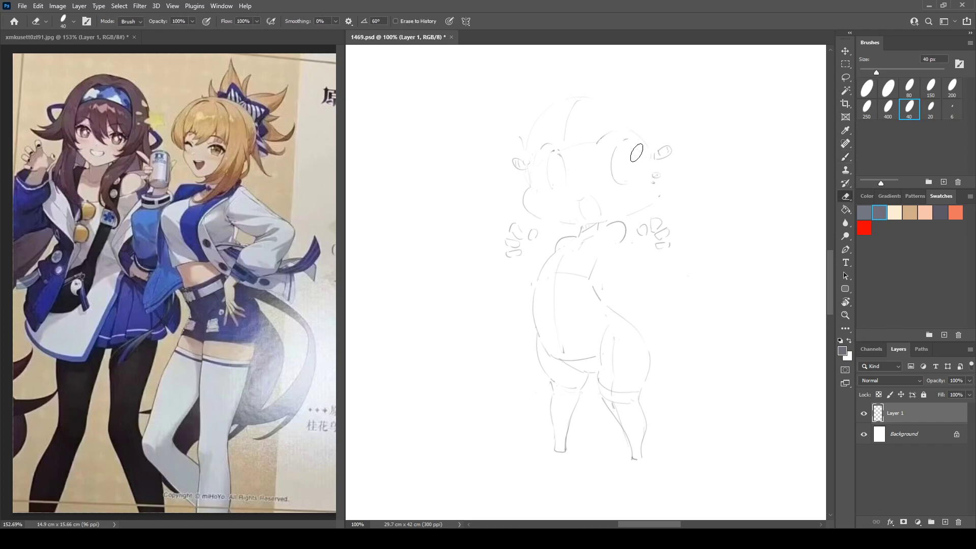
{"action": "key", "text": "b"}
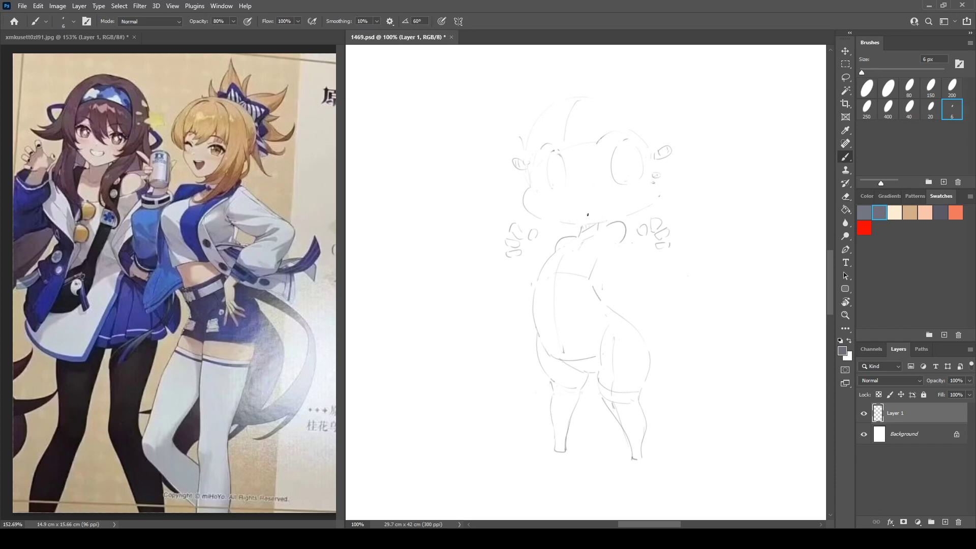
Draw a small mouth with a dipped upper lip and check it in mirrored view.
{"action": "left_click_drag", "start_coordinate": [597, 208], "coordinate": [600, 217]}
{"action": "key", "text": "ctrl+shift+h"}
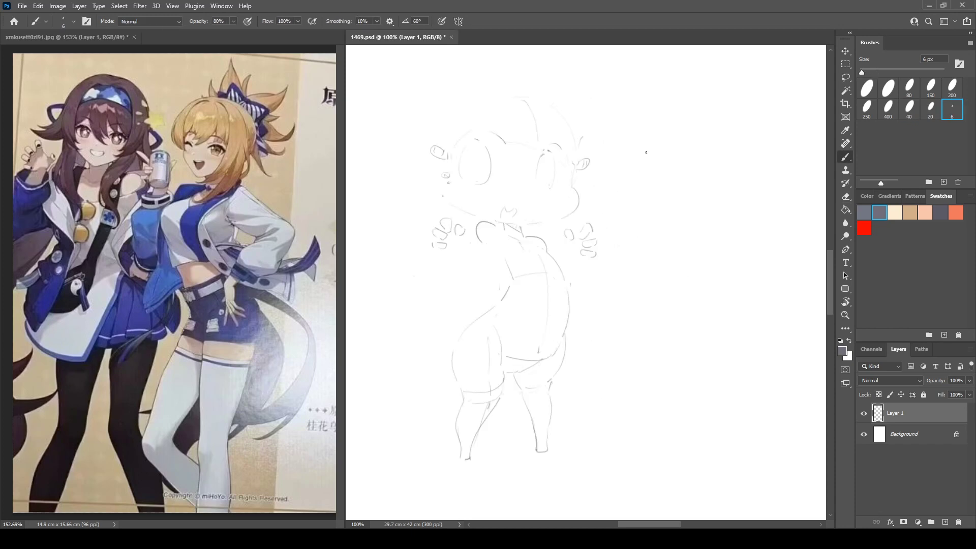
{"action": "key", "text": "ctrl+shift+h"}
Trim the bottom of the left eye's iris, touch up its upper lid, and erase the mouth.
{"action": "key", "text": "e"}
{"action": "left_click_drag", "start_coordinate": [551, 184], "coordinate": [553, 189]}
{"action": "key", "text": "b"}
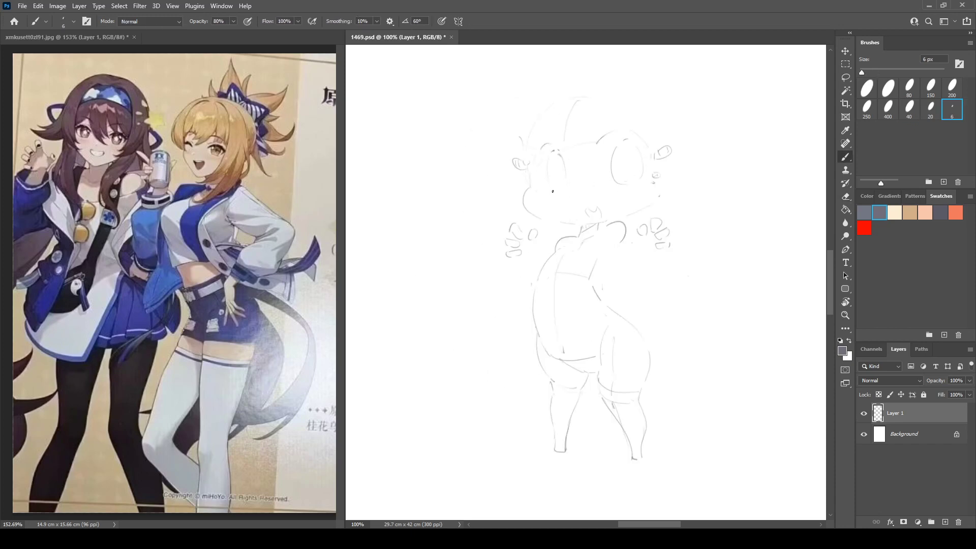
{"action": "left_click_drag", "start_coordinate": [547, 146], "coordinate": [552, 148]}
{"action": "key", "text": "e"}
{"action": "mouse_move", "coordinate": [557, 188]}
{"action": "left_mouse_down"}
{"action": "mouse_move", "coordinate": [597, 217]}
{"action": "mouse_move", "coordinate": [602, 208]}
{"action": "left_mouse_up"}
{"action": "key", "text": "b"}
{"action": "key", "text": "e"}
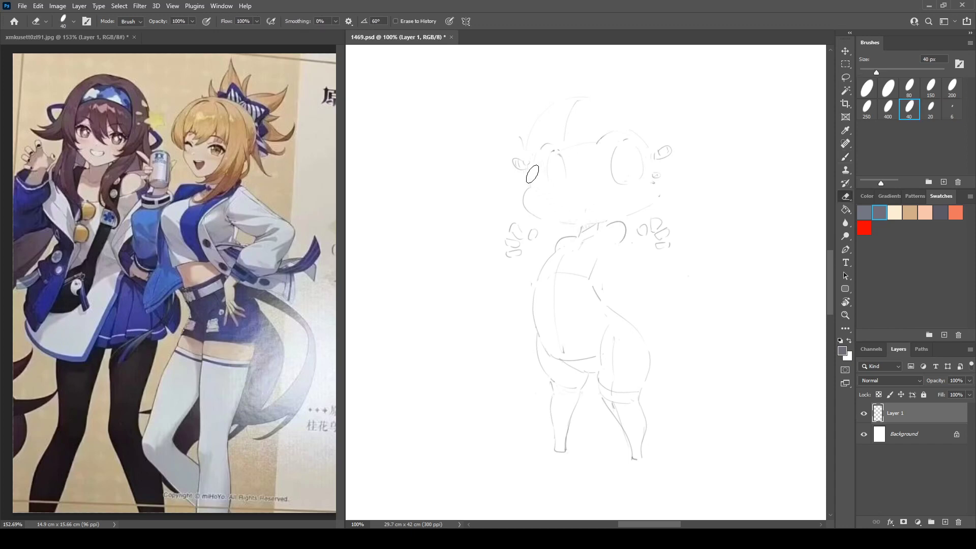
Try changing the rounded left cheek curve and undo it.
{"action": "key", "text": "b"}
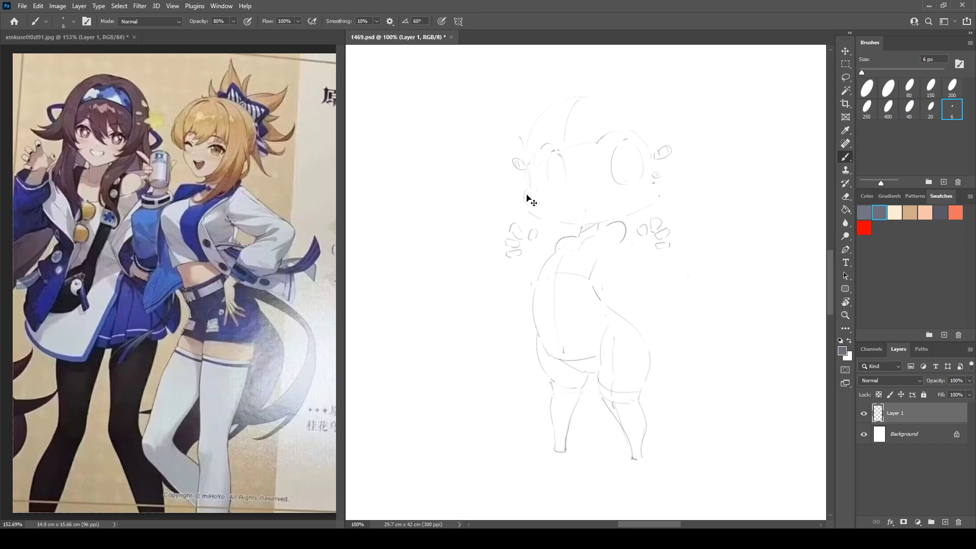
{"action": "mouse_move", "coordinate": [529, 189]}
{"action": "left_mouse_down"}
{"action": "mouse_move", "coordinate": [530, 214]}
{"action": "mouse_move", "coordinate": [541, 215]}
{"action": "mouse_move", "coordinate": [546, 199]}
{"action": "mouse_move", "coordinate": [529, 189]}
{"action": "mouse_move", "coordinate": [543, 217]}
{"action": "mouse_move", "coordinate": [549, 202]}
{"action": "mouse_move", "coordinate": [515, 198]}
{"action": "mouse_move", "coordinate": [525, 193]}
{"action": "mouse_move", "coordinate": [542, 213]}
{"action": "mouse_move", "coordinate": [509, 208]}
{"action": "left_mouse_up"}
{"action": "key", "text": "ctrl+z"}
{"action": "key", "text": "ctrl+z"}
Redraw the left cheek as a rounded bulge and rough in a mouth above the chin, checking them in mirrored view.
{"action": "key", "text": "e"}
{"action": "key", "text": "ctrl+shift+h"}
{"action": "key", "text": "b"}
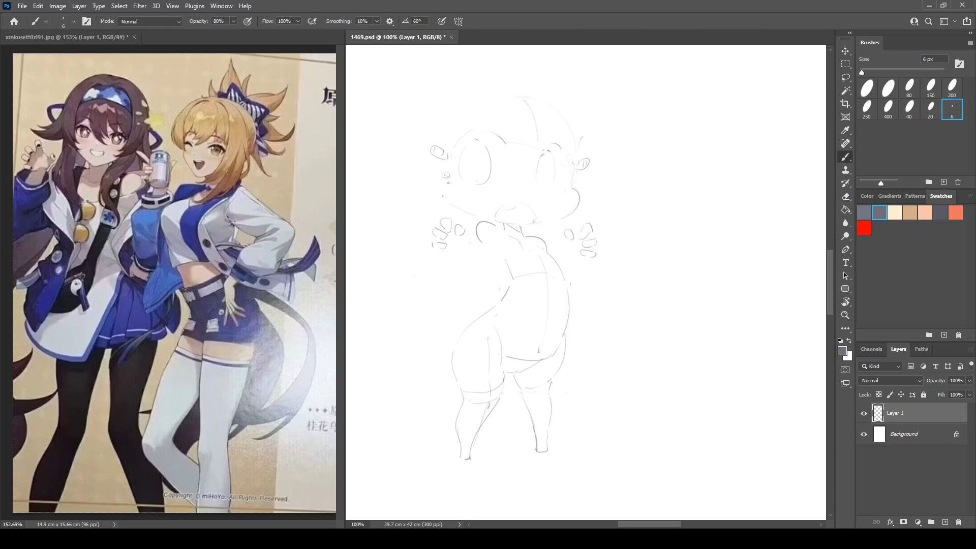
{"action": "key", "text": "ctrl+shift+h"}
{"action": "key", "text": "e"}
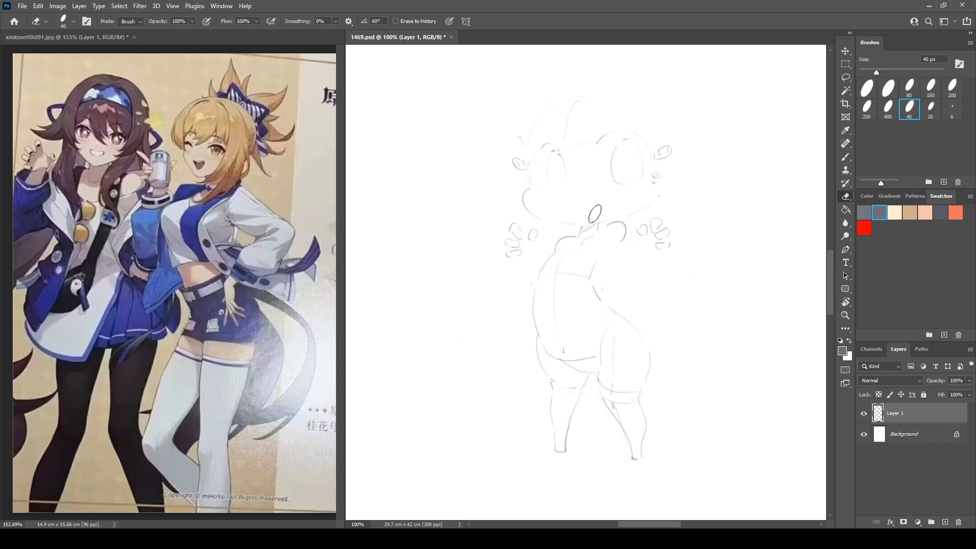
Erase the rough mouth and redraw it as a small open shape with a dipped upper lip, checking it in mirrored view.
{"action": "key", "text": "b"}
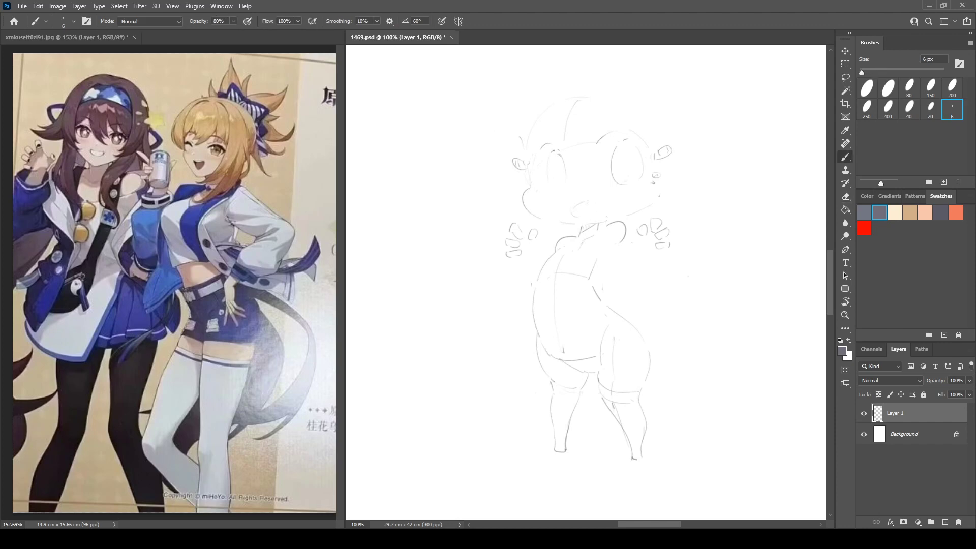
{"action": "key", "text": "e"}
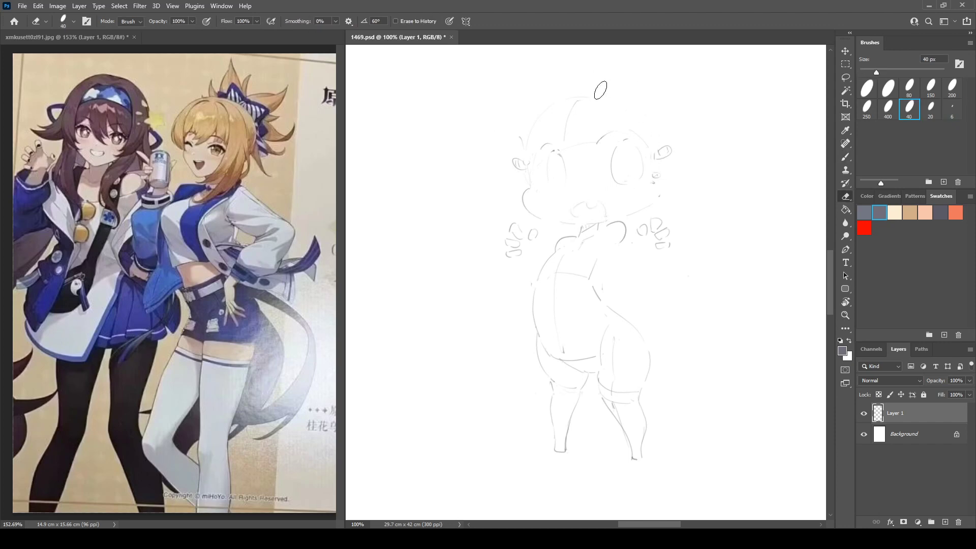
{"action": "key", "text": "b"}
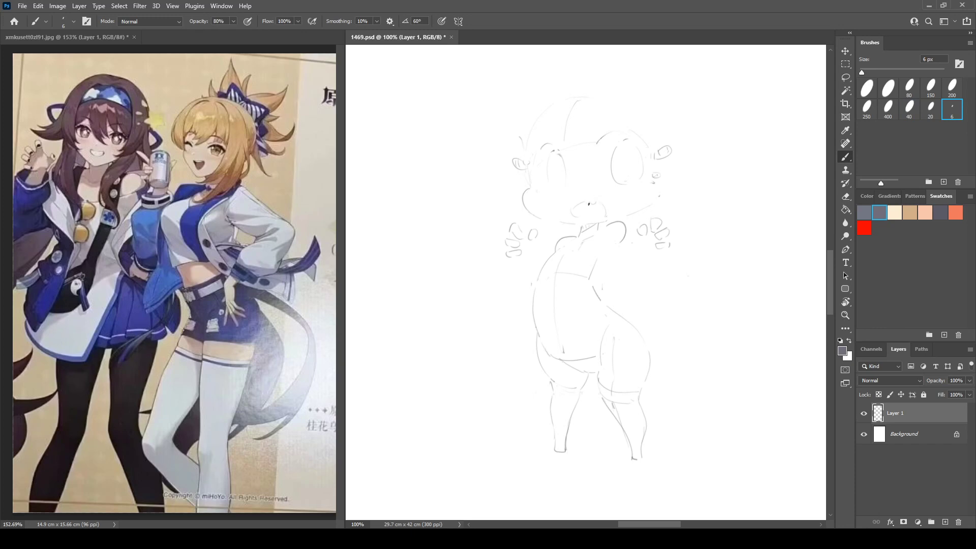
{"action": "key", "text": "e"}
{"action": "mouse_move", "coordinate": [574, 208]}
{"action": "left_mouse_down"}
{"action": "mouse_move", "coordinate": [573, 218]}
{"action": "mouse_move", "coordinate": [593, 209]}
{"action": "mouse_move", "coordinate": [581, 212]}
{"action": "left_mouse_up"}
{"action": "key", "text": "b"}
{"action": "key", "text": "ctrl+shift+h"}
{"action": "key", "text": "ctrl+shift+h"}
{"action": "key", "text": "e"}
{"action": "key", "text": "b"}
Erase the left eye's lid and iris, redraw the iris as a tall narrow oval, and check it in mirrored view.
{"action": "key", "text": "e"}
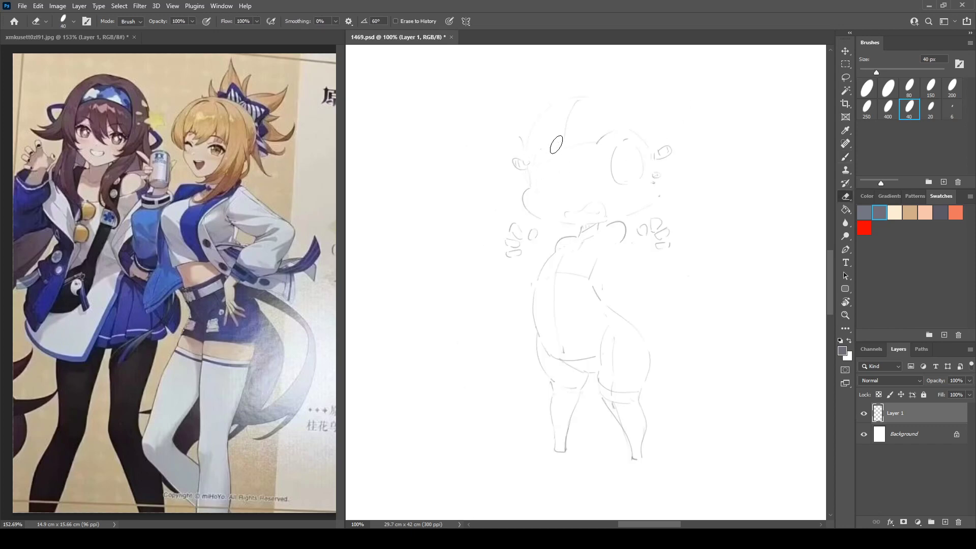
{"action": "key", "text": "b"}
{"action": "key", "text": "e"}
{"action": "key", "text": "b"}
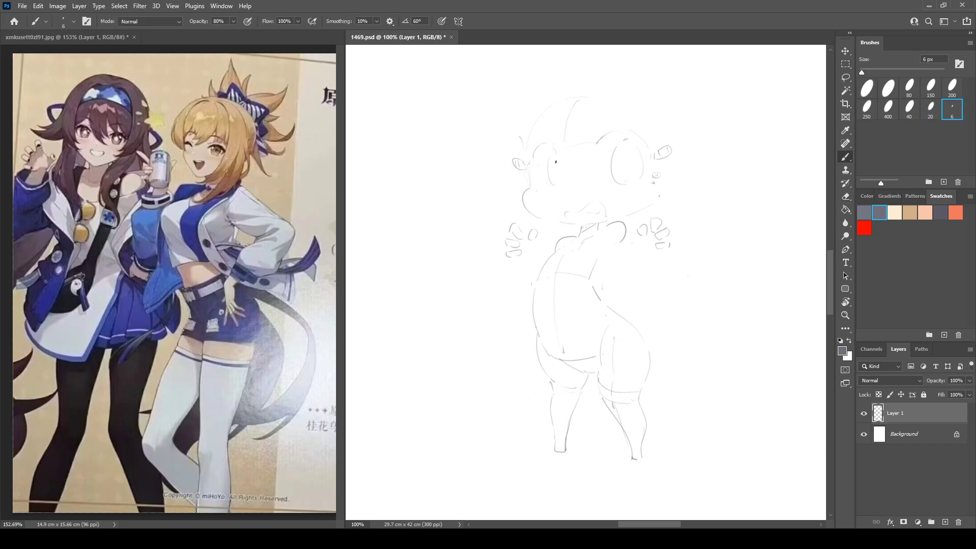
{"action": "key", "text": "e"}
{"action": "key", "text": "b"}
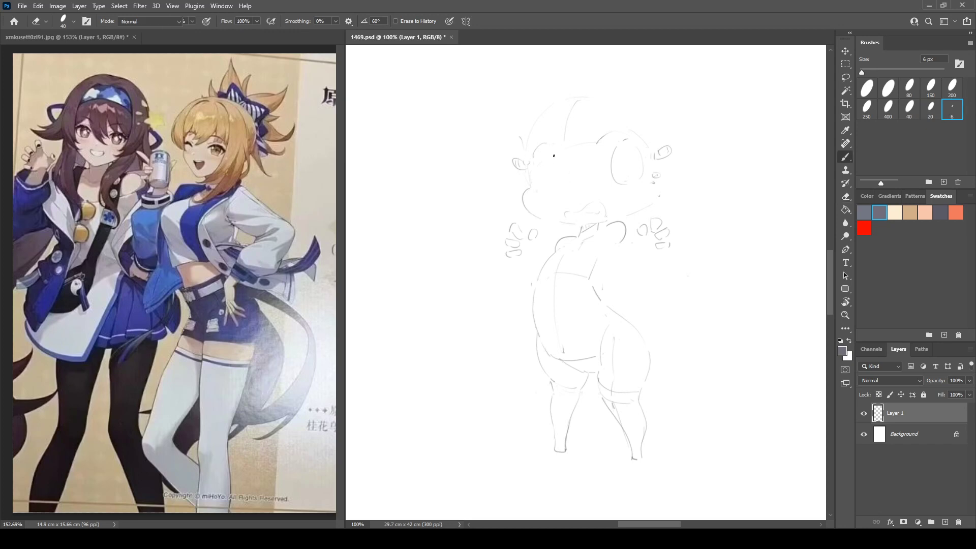
{"action": "left_click_drag", "start_coordinate": [552, 151], "coordinate": [555, 193]}
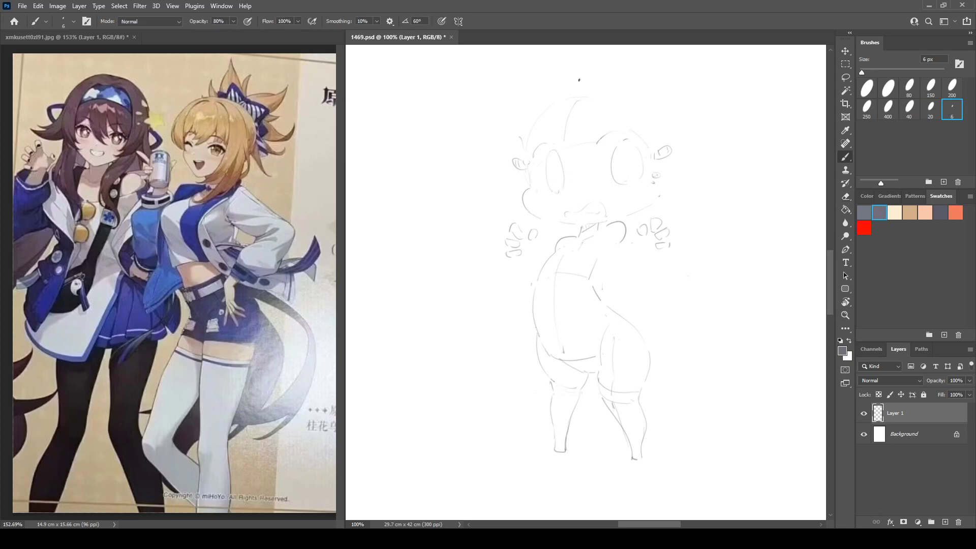
{"action": "key", "text": "ctrl+shift+h"}
{"action": "key", "text": "ctrl+shift+h"}
Erase the mouth and sketch a smaller replacement, comparing it in mirrored view.
{"action": "key", "text": "e"}
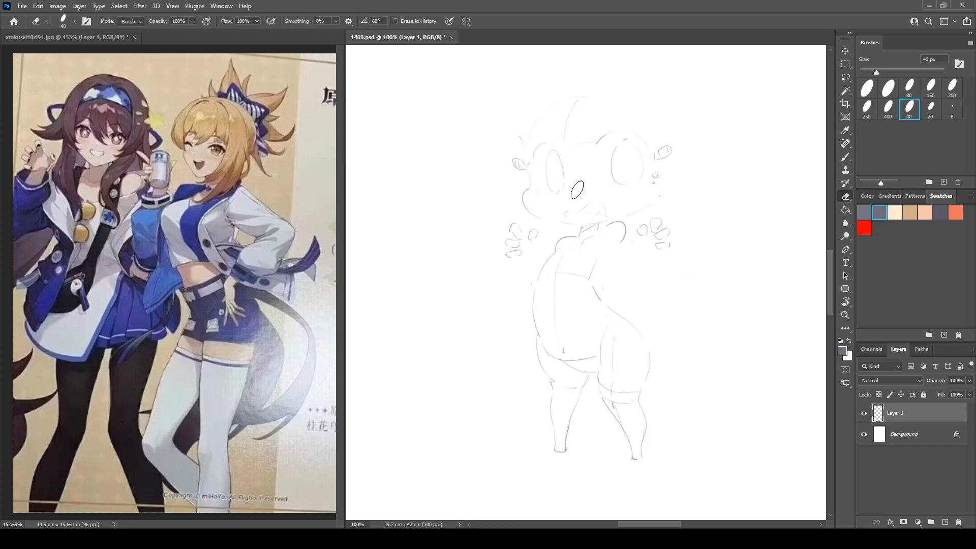
{"action": "key", "text": "b"}
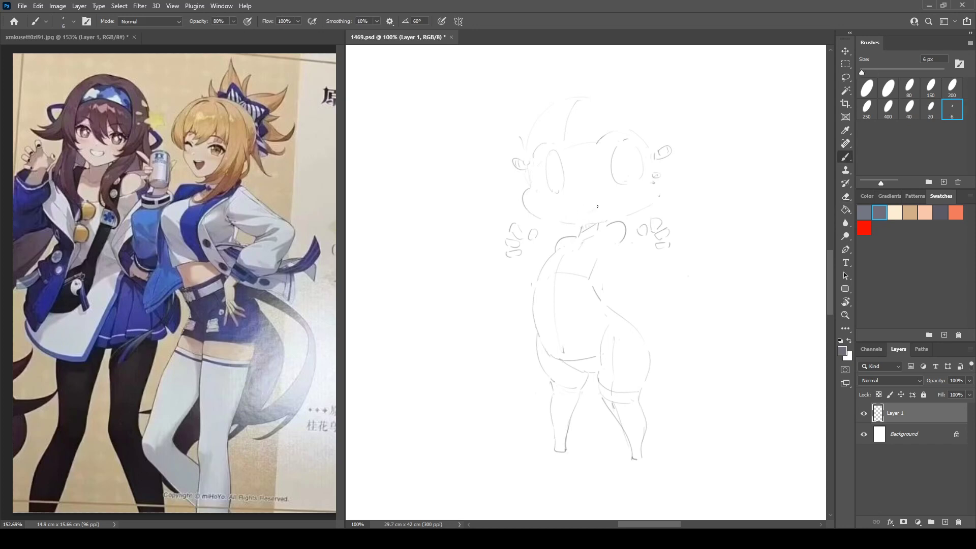
{"action": "key", "text": "ctrl+shift+h"}
{"action": "key", "text": "ctrl+shift+h"}
{"action": "key", "text": "e"}
{"action": "left_click_drag", "start_coordinate": [603, 204], "coordinate": [583, 201]}
{"action": "key", "text": "b"}
{"action": "key", "text": "ctrl+shift+h"}
{"action": "key", "text": "ctrl+shift+h"}
Rework the mouth into a rounded open shape with a dipped upper lip and check it in mirrored view.
{"action": "key", "text": "e"}
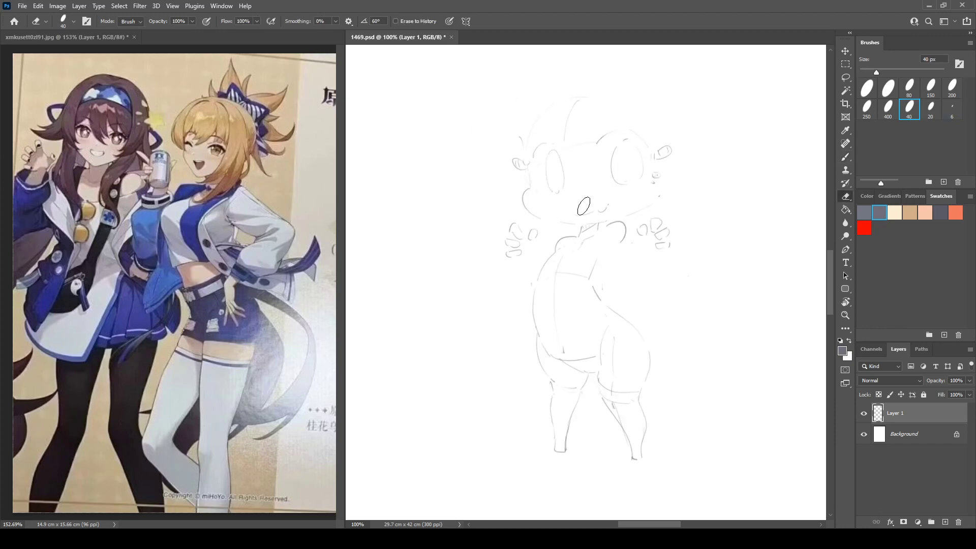
{"action": "key", "text": "b"}
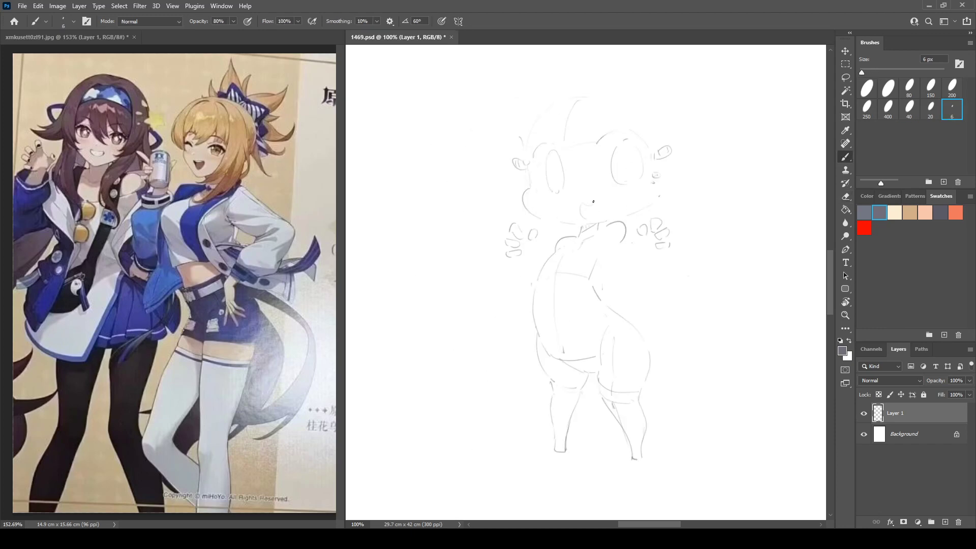
{"action": "key", "text": "ctrl+shift+h"}
{"action": "key", "text": "ctrl+shift+h"}
Try reshaping the right eye's iris by erasing and redrawing its outline in sections.
{"action": "key", "text": "e"}
{"action": "mouse_move", "coordinate": [621, 145]}
{"action": "left_mouse_down"}
{"action": "mouse_move", "coordinate": [641, 164]}
{"action": "mouse_move", "coordinate": [612, 156]}
{"action": "mouse_move", "coordinate": [613, 176]}
{"action": "mouse_move", "coordinate": [627, 142]}
{"action": "left_mouse_up"}
{"action": "key", "text": "b"}
{"action": "key", "text": "e"}
{"action": "left_click_drag", "start_coordinate": [623, 177], "coordinate": [626, 138]}
{"action": "key", "text": "b"}
{"action": "key", "text": "e"}
{"action": "key", "text": "b"}
{"action": "key", "text": "e"}
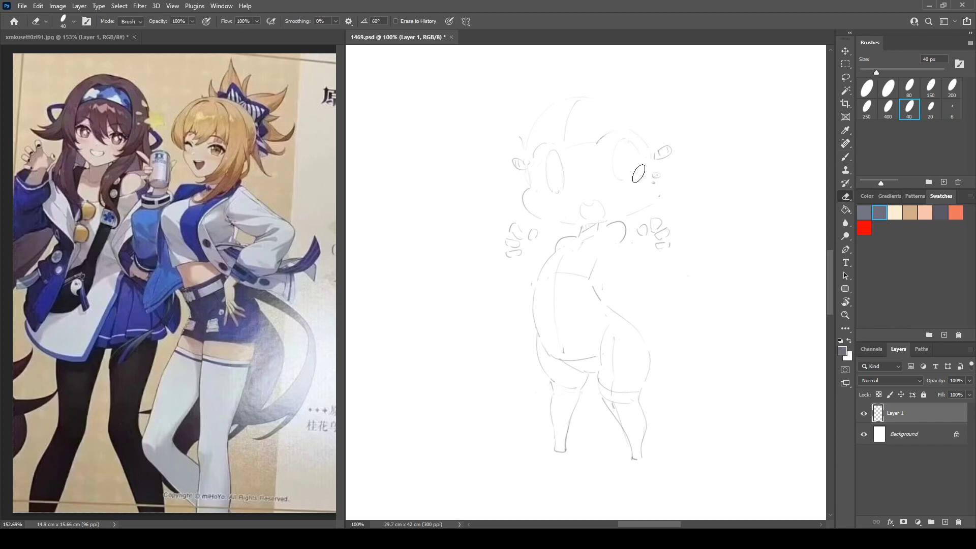
{"action": "left_click_drag", "start_coordinate": [637, 184], "coordinate": [622, 182]}
{"action": "key", "text": "b"}
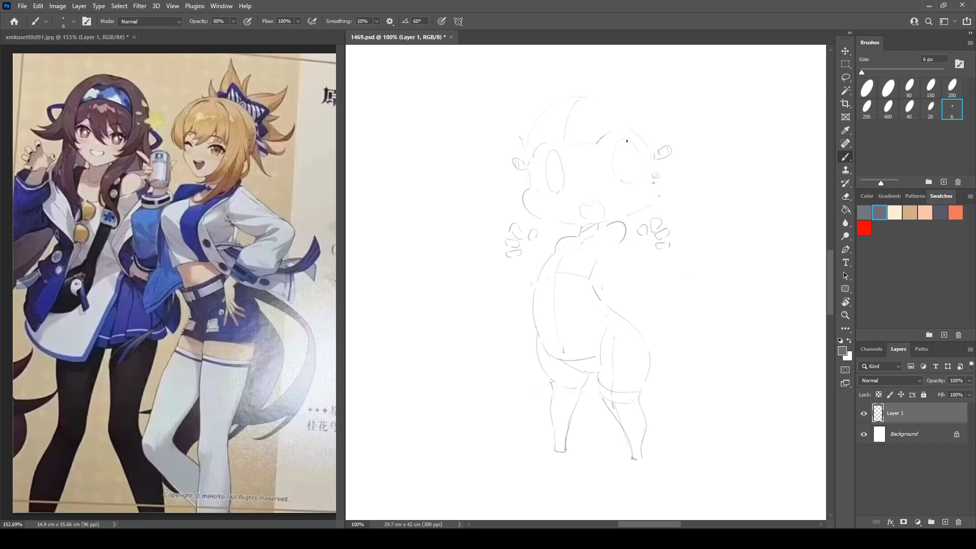
Erase the right eye's iris, redraw it as a large wide oval, and mirror the view.
{"action": "key", "text": "e"}
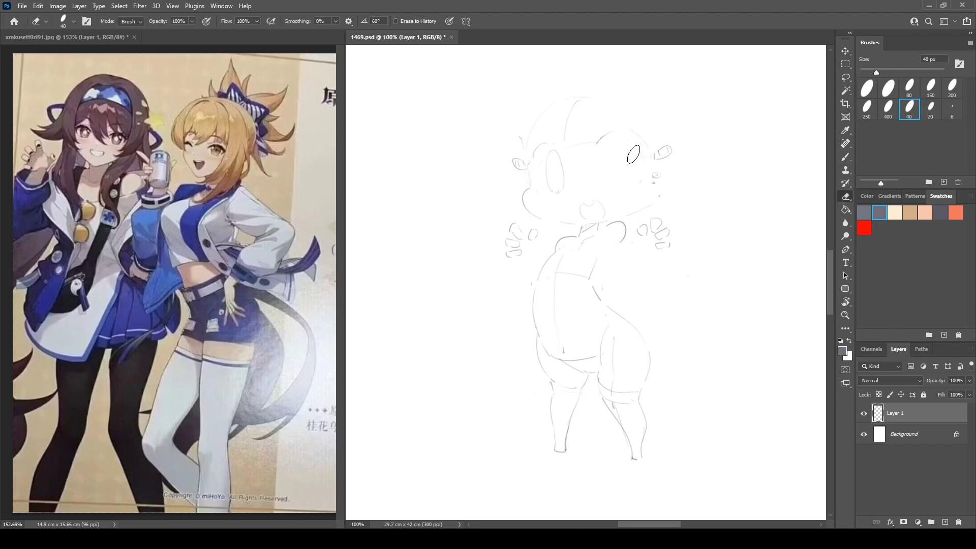
{"action": "key", "text": "b"}
{"action": "left_click_drag", "start_coordinate": [641, 164], "coordinate": [628, 184]}
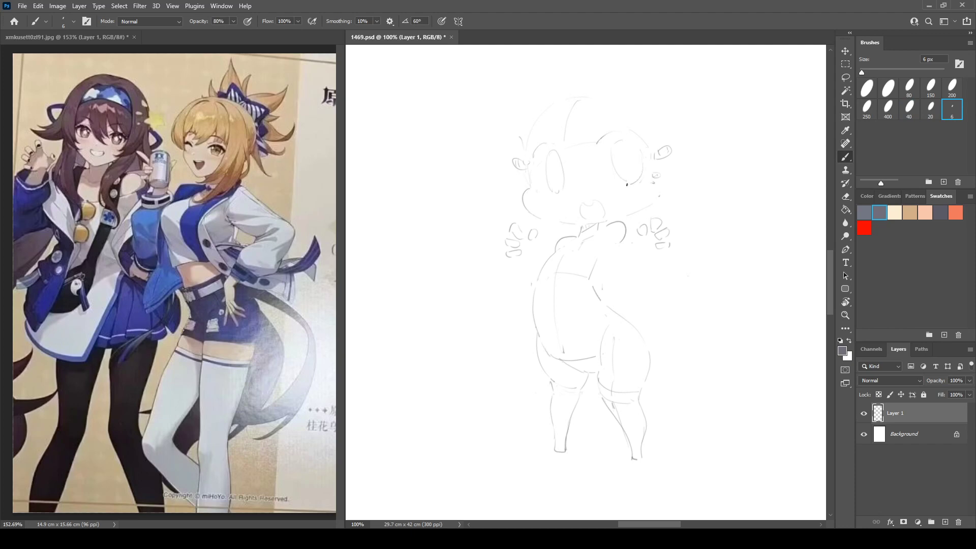
{"action": "key", "text": "ctrl+h"}
Erase and round out the right eye's iris while in mirrored view, and restore the normal view.
{"action": "key", "text": "e"}
{"action": "mouse_move", "coordinate": [483, 172]}
{"action": "left_mouse_down"}
{"action": "mouse_move", "coordinate": [476, 152]}
{"action": "mouse_move", "coordinate": [488, 147]}
{"action": "mouse_move", "coordinate": [467, 150]}
{"action": "mouse_move", "coordinate": [469, 188]}
{"action": "left_mouse_up"}
{"action": "key", "text": "b"}
{"action": "key", "text": "e"}
{"action": "key", "text": "b"}
{"action": "left_click_drag", "start_coordinate": [469, 151], "coordinate": [481, 185]}
{"action": "key", "text": "ctrl+shift+h"}
Clean up and refine the right eye's iris outline, comparing it in mirrored view.
{"action": "key", "text": "e"}
{"action": "key", "text": "b"}
{"action": "key", "text": "e"}
{"action": "left_click_drag", "start_coordinate": [639, 181], "coordinate": [624, 142]}
{"action": "key", "text": "b"}
{"action": "key", "text": "ctrl+shift+h"}
{"action": "key", "text": "ctrl+shift+h"}
Add short oval eyebrows above both eyes and check their placement in mirrored view.
{"action": "key", "text": "e"}
{"action": "key", "text": "b"}
{"action": "key", "text": "e"}
{"action": "key", "text": "b"}
{"action": "key", "text": "e"}
{"action": "key", "text": "b"}
{"action": "mouse_move", "coordinate": [598, 123]}
{"action": "left_mouse_down"}
{"action": "mouse_move", "coordinate": [595, 133]}
{"action": "mouse_move", "coordinate": [551, 141]}
{"action": "left_mouse_up"}
{"action": "key", "text": "ctrl+shift+h"}
{"action": "key", "text": "ctrl+shift+h"}
Try a new upper-lid stroke over the right eye and undo it.
{"action": "mouse_move", "coordinate": [599, 140]}
{"action": "left_mouse_down"}
{"action": "mouse_move", "coordinate": [608, 130]}
{"action": "mouse_move", "coordinate": [635, 134]}
{"action": "left_mouse_up"}
{"action": "key", "text": "ctrl+z"}
{"action": "key", "text": "ctrl+z"}
{"action": "key", "text": "ctrl+z"}
{"action": "key", "text": "ctrl+z"}
Erase and redraw the right eye's arched upper lid in mirrored view, and restore the normal view.
{"action": "key", "text": "F2"}
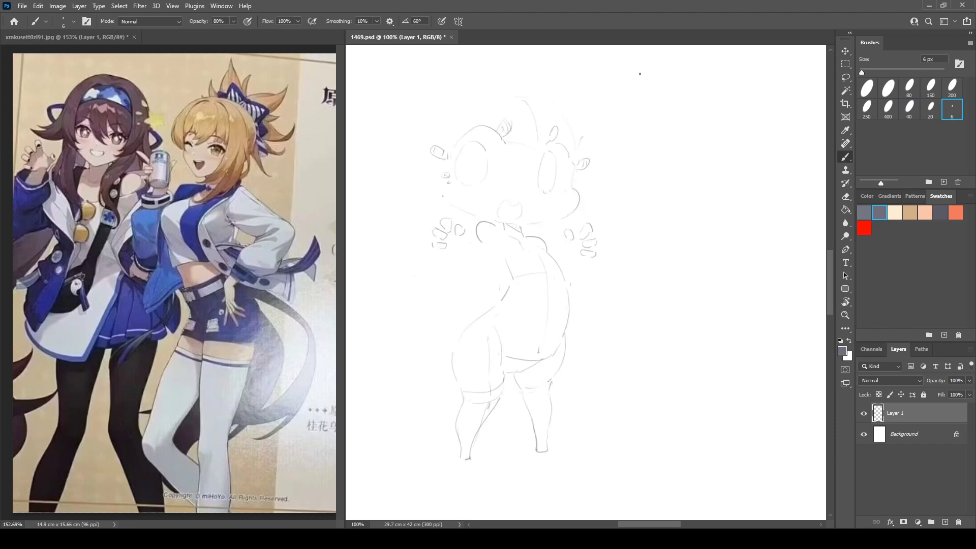
{"action": "key", "text": "e"}
{"action": "left_click_drag", "start_coordinate": [461, 139], "coordinate": [478, 127]}
{"action": "key", "text": "b"}
{"action": "key", "text": "e"}
{"action": "key", "text": "ctrl+shift+h"}
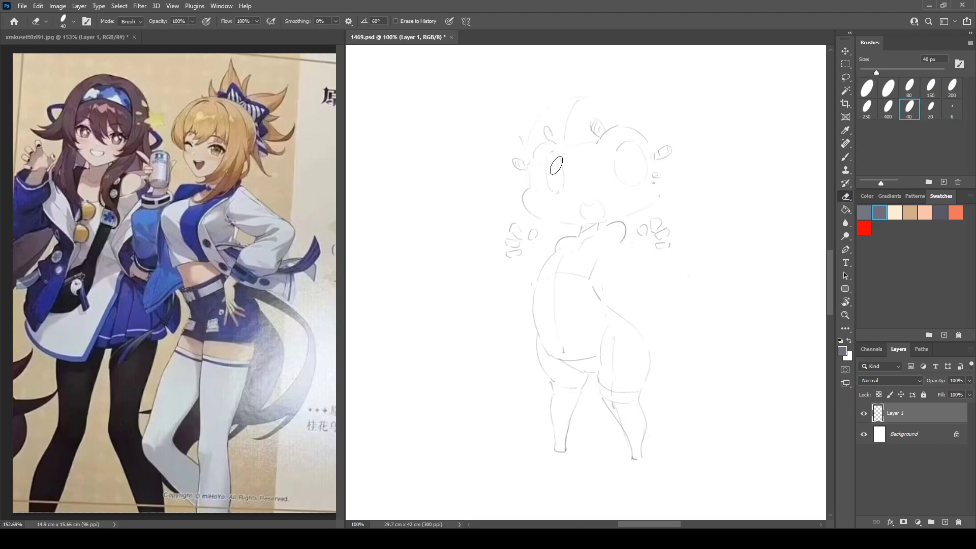
Draw small pupil shapes inside both irises with short ticks beside them, and check them in mirrored view.
{"action": "key", "text": "b"}
{"action": "left_click_drag", "start_coordinate": [614, 159], "coordinate": [618, 160]}
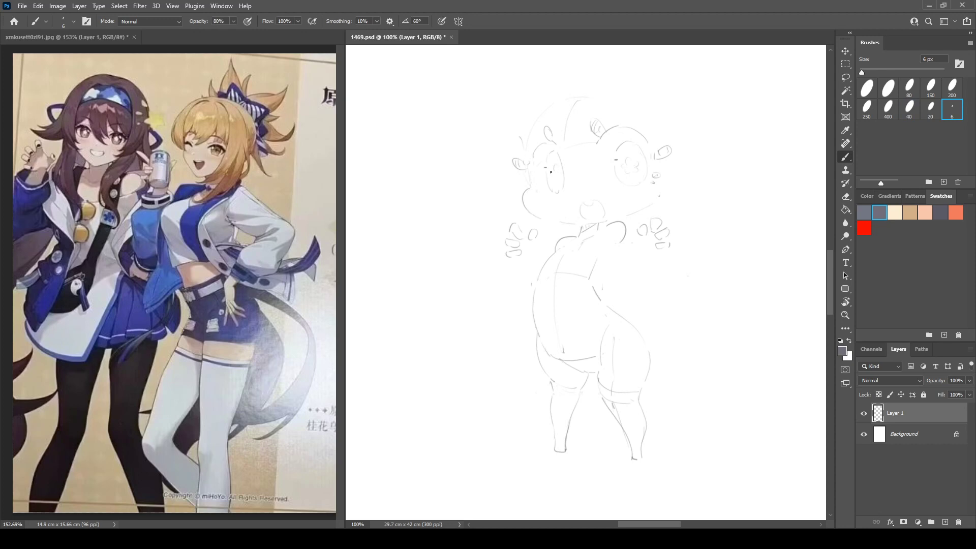
{"action": "key", "text": "ctrl+shift+h"}
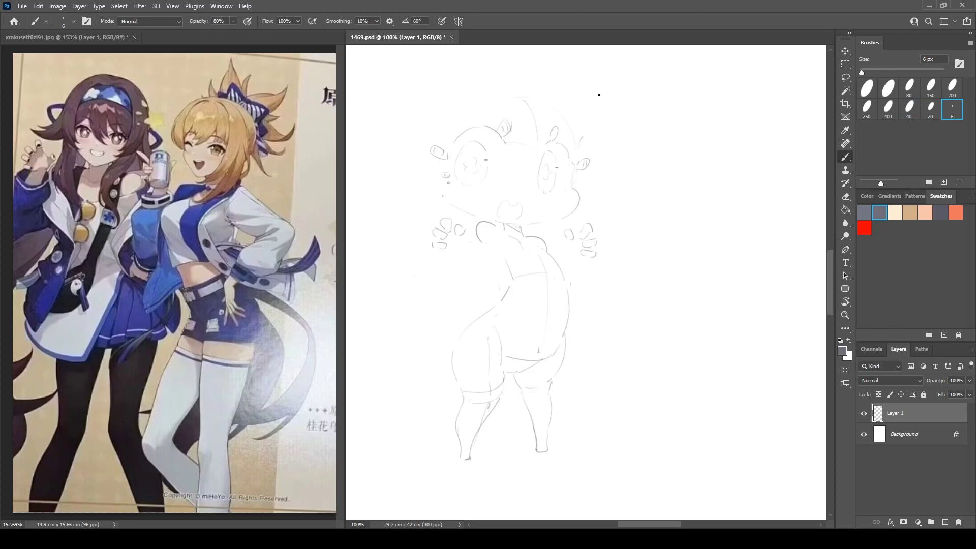
{"action": "key", "text": "h"}
Erase the mouth, redraw it as a wider open shape with a wavy upper lip, and check it in mirrored view.
{"action": "key", "text": "e"}
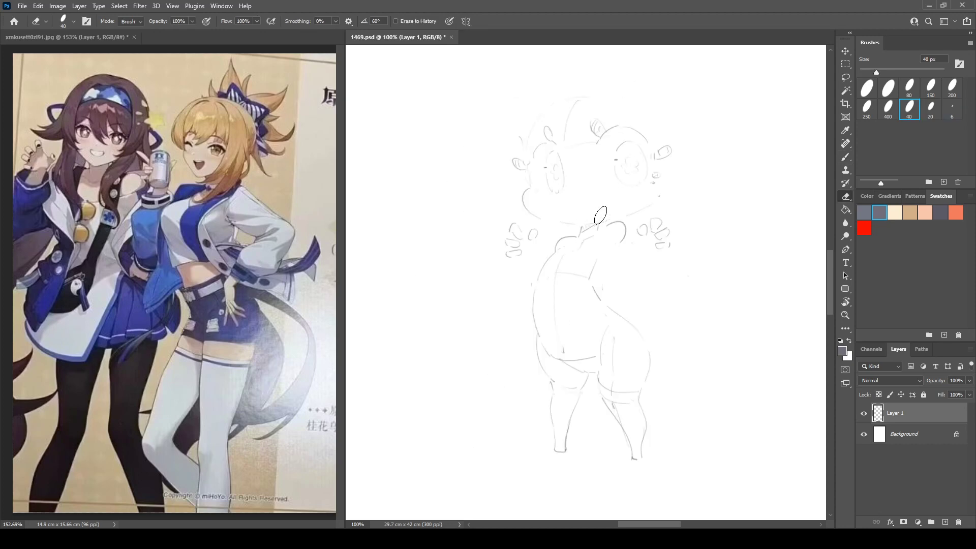
{"action": "key", "text": "b"}
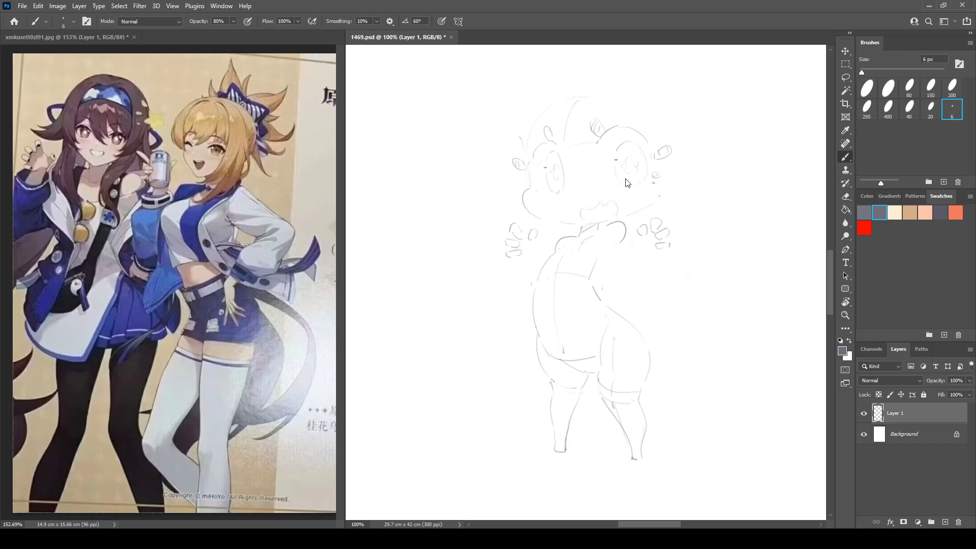
{"action": "key", "text": "h"}
{"action": "key", "text": "h"}
Draw a rounded form beside the right side of the head and a small oval mark on the left cheek.
{"action": "left_click_drag", "start_coordinate": [677, 166], "coordinate": [686, 192]}
{"action": "left_click_drag", "start_coordinate": [531, 194], "coordinate": [540, 193]}
{"action": "key", "text": "e"}
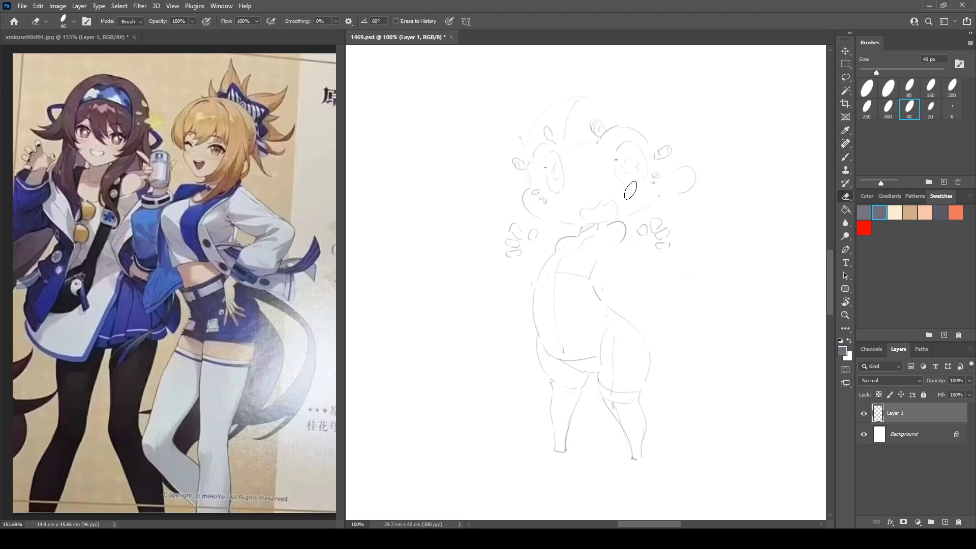
{"action": "key", "text": "b"}
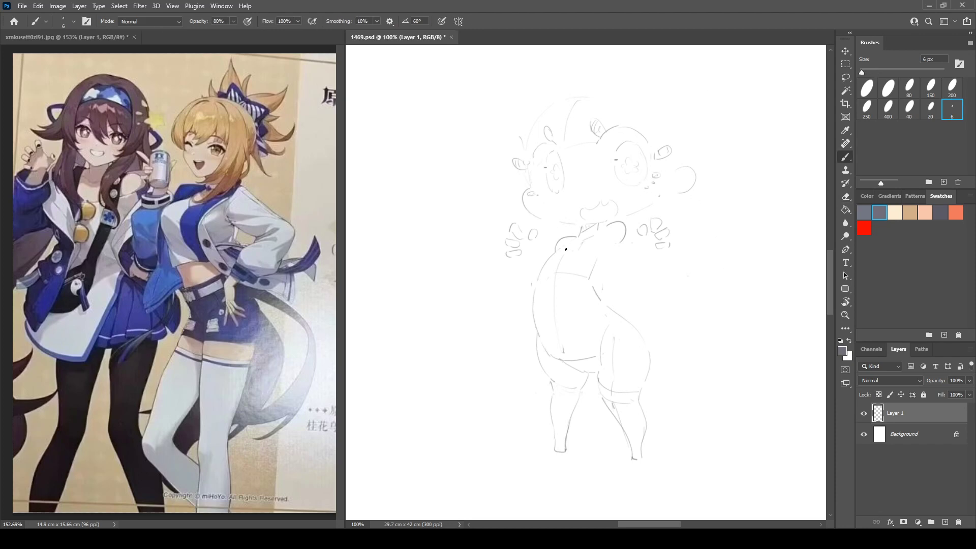
Sketch two rounded chest forms below the collar, erase the overlapping torso lines, and check the shape in mirrored view.
{"action": "mouse_move", "coordinate": [554, 239]}
{"action": "left_mouse_down"}
{"action": "mouse_move", "coordinate": [555, 258]}
{"action": "mouse_move", "coordinate": [536, 256]}
{"action": "mouse_move", "coordinate": [543, 270]}
{"action": "mouse_move", "coordinate": [553, 257]}
{"action": "mouse_move", "coordinate": [552, 270]}
{"action": "mouse_move", "coordinate": [600, 257]}
{"action": "mouse_move", "coordinate": [586, 270]}
{"action": "mouse_move", "coordinate": [608, 256]}
{"action": "mouse_move", "coordinate": [593, 287]}
{"action": "mouse_move", "coordinate": [591, 277]}
{"action": "left_mouse_up"}
{"action": "key", "text": "e"}
{"action": "key", "text": "b"}
{"action": "key", "text": "ctrl+z"}
{"action": "key", "text": "e"}
{"action": "key", "text": "b"}
{"action": "key", "text": "e"}
{"action": "key", "text": "b"}
{"action": "key", "text": "e"}
{"action": "key", "text": "b"}
{"action": "key", "text": "e"}
{"action": "key", "text": "F2"}
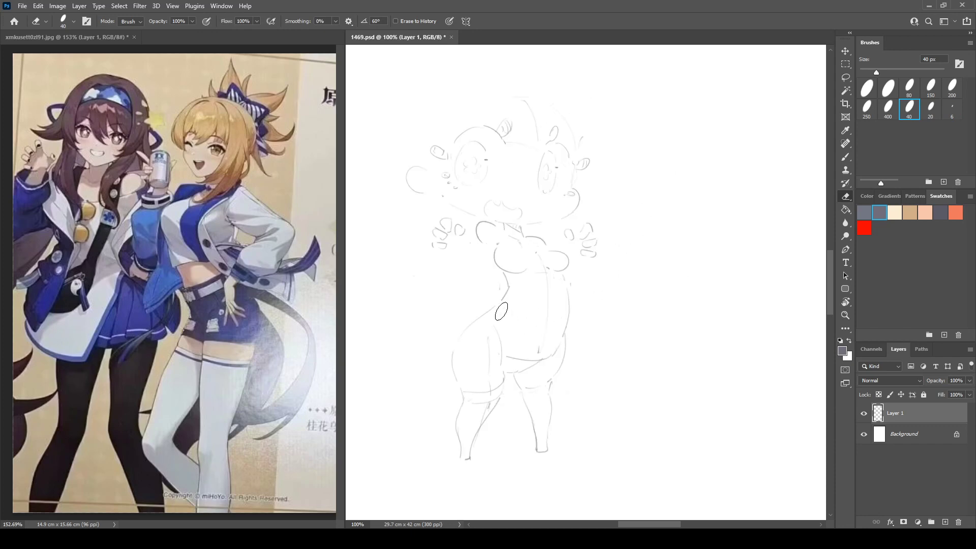
{"action": "key", "text": "ctrl+shift+h"}
Draw rounded palm outlines beneath the fingers of both hands, undo the surplus strokes, and check them in mirrored view.
{"action": "key", "text": "b"}
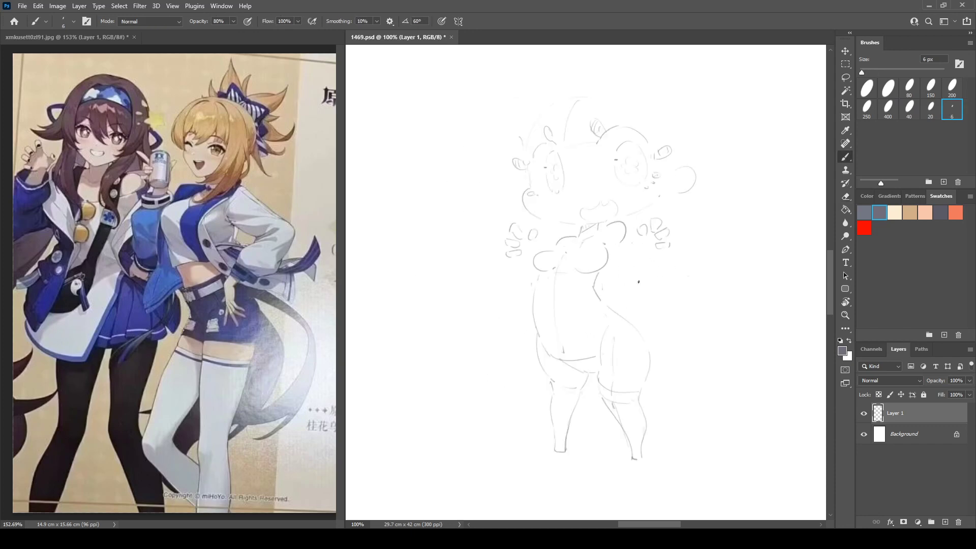
{"action": "mouse_move", "coordinate": [646, 247]}
{"action": "left_mouse_down"}
{"action": "mouse_move", "coordinate": [653, 280]}
{"action": "mouse_move", "coordinate": [674, 265]}
{"action": "left_mouse_up"}
{"action": "left_click_drag", "start_coordinate": [497, 247], "coordinate": [476, 273]}
{"action": "key", "text": "ctrl+z"}
{"action": "mouse_move", "coordinate": [501, 234]}
{"action": "left_mouse_down"}
{"action": "mouse_move", "coordinate": [481, 260]}
{"action": "mouse_move", "coordinate": [502, 255]}
{"action": "mouse_move", "coordinate": [482, 264]}
{"action": "mouse_move", "coordinate": [513, 266]}
{"action": "left_mouse_up"}
{"action": "key", "text": "ctrl+z"}
{"action": "key", "text": "ctrl+z"}
{"action": "key", "text": "ctrl+shift+h"}
{"action": "key", "text": "ctrl+shift+h"}
Lower the opacity of Layer 1 to 76% and add a new layer above it.
{"action": "left_click", "coordinate": [969, 381]}
{"action": "left_click", "coordinate": [956, 390]}
{"action": "left_click", "coordinate": [945, 522]}
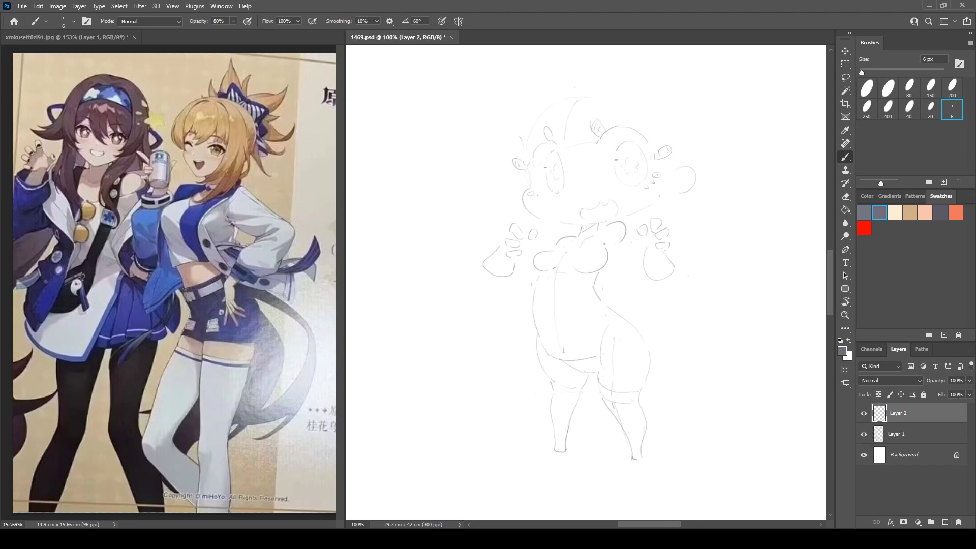
Erase the top head outline and the forehead guidelines on Layer 1.
{"action": "key", "text": "alt+bracketleft"}
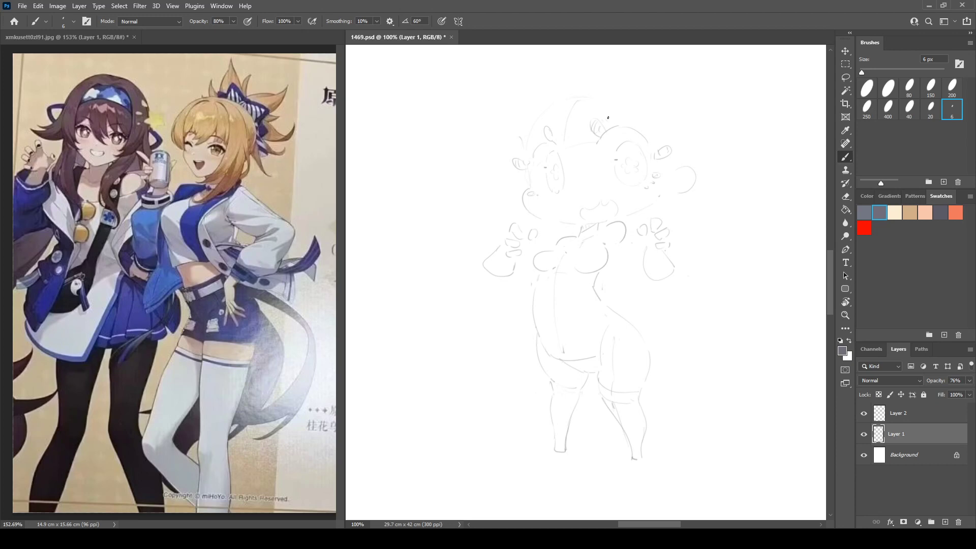
{"action": "key", "text": "e"}
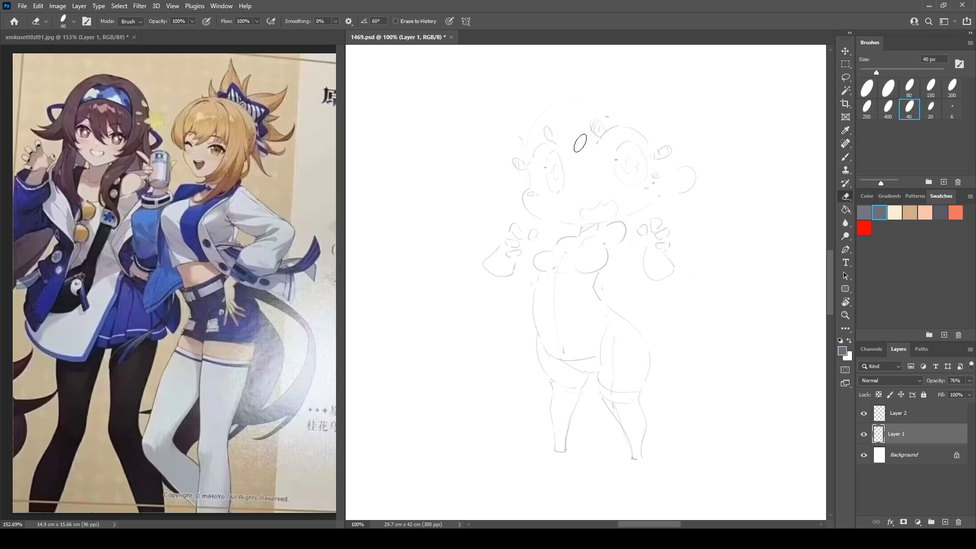
{"action": "left_click_drag", "start_coordinate": [612, 144], "coordinate": [596, 178]}
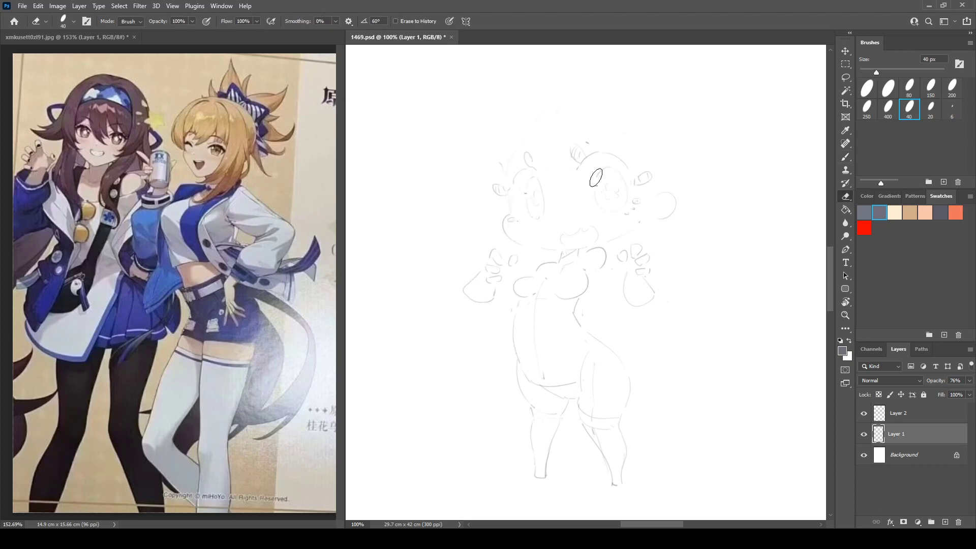
Try two large egg-shaped forms above the head, compare them in mirrored view, and undo them.
{"action": "key", "text": "b"}
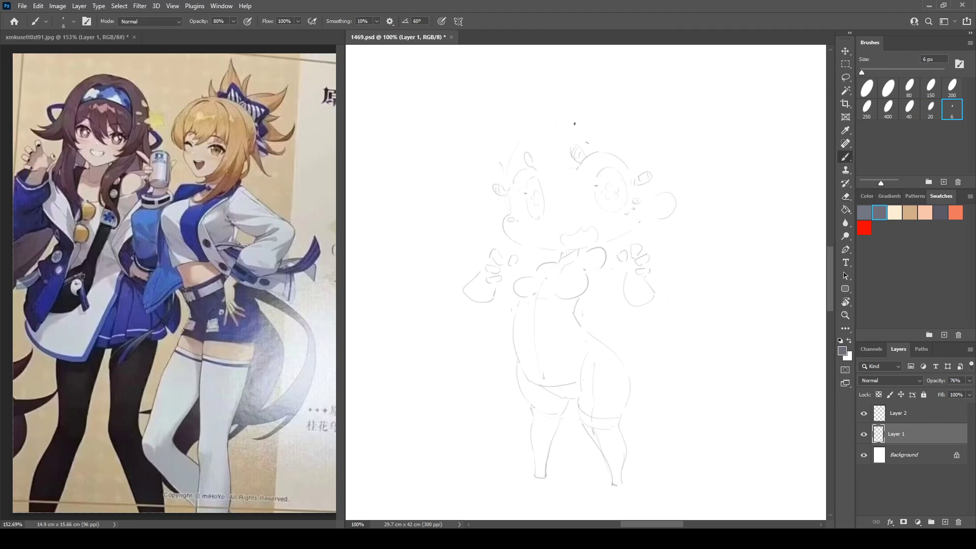
{"action": "mouse_move", "coordinate": [595, 131]}
{"action": "left_mouse_down"}
{"action": "mouse_move", "coordinate": [575, 109]}
{"action": "mouse_move", "coordinate": [599, 124]}
{"action": "left_mouse_up"}
{"action": "mouse_move", "coordinate": [507, 135]}
{"action": "left_mouse_down"}
{"action": "mouse_move", "coordinate": [520, 159]}
{"action": "mouse_move", "coordinate": [511, 137]}
{"action": "mouse_move", "coordinate": [537, 135]}
{"action": "mouse_move", "coordinate": [534, 156]}
{"action": "left_mouse_up"}
{"action": "key", "text": "ctrl+shift+h"}
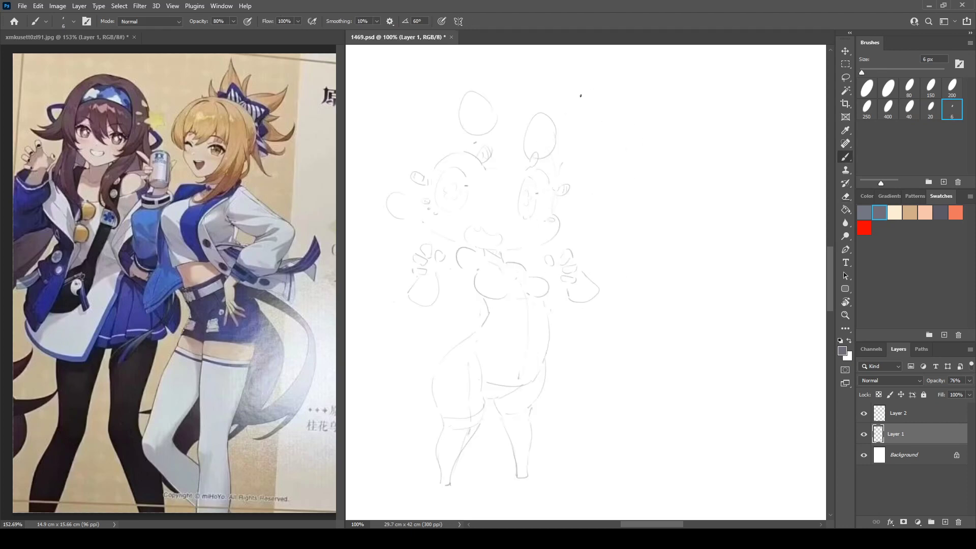
{"action": "key", "text": "ctrl+shift+h"}
{"action": "key", "text": "ctrl+z"}
{"action": "key", "text": "ctrl+z"}
{"action": "key", "text": "ctrl+z"}
{"action": "key", "text": "ctrl+z"}
{"action": "key", "text": "ctrl+z"}
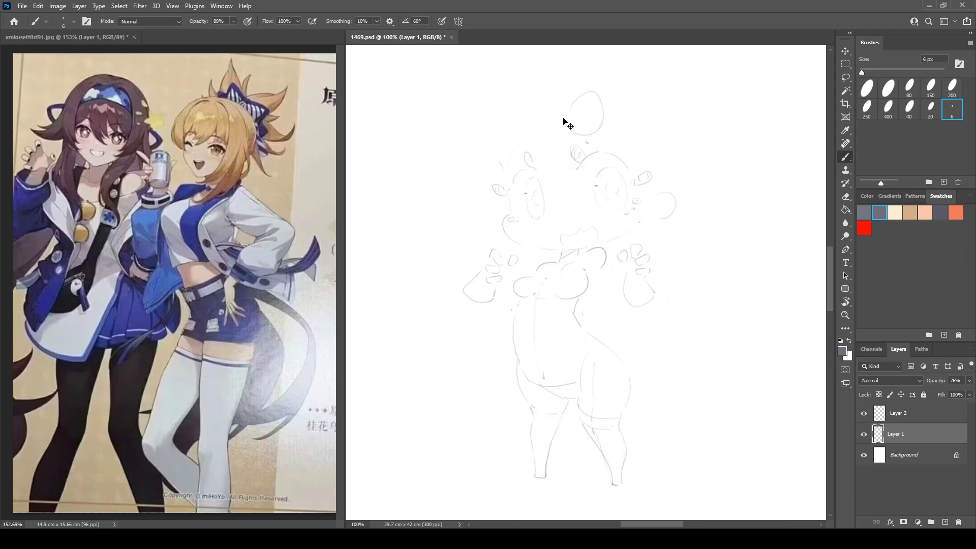
{"action": "key", "text": "ctrl+z"}
Try a single egg-shaped form above the head and undo it.
{"action": "key", "text": "e"}
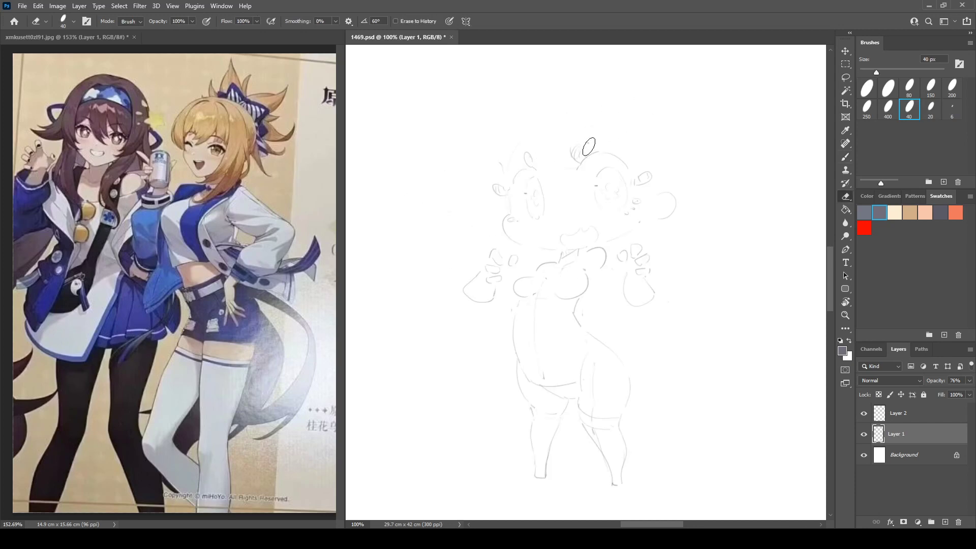
{"action": "key", "text": "b"}
{"action": "mouse_move", "coordinate": [593, 148]}
{"action": "left_mouse_down"}
{"action": "mouse_move", "coordinate": [563, 144]}
{"action": "mouse_move", "coordinate": [600, 128]}
{"action": "left_mouse_up"}
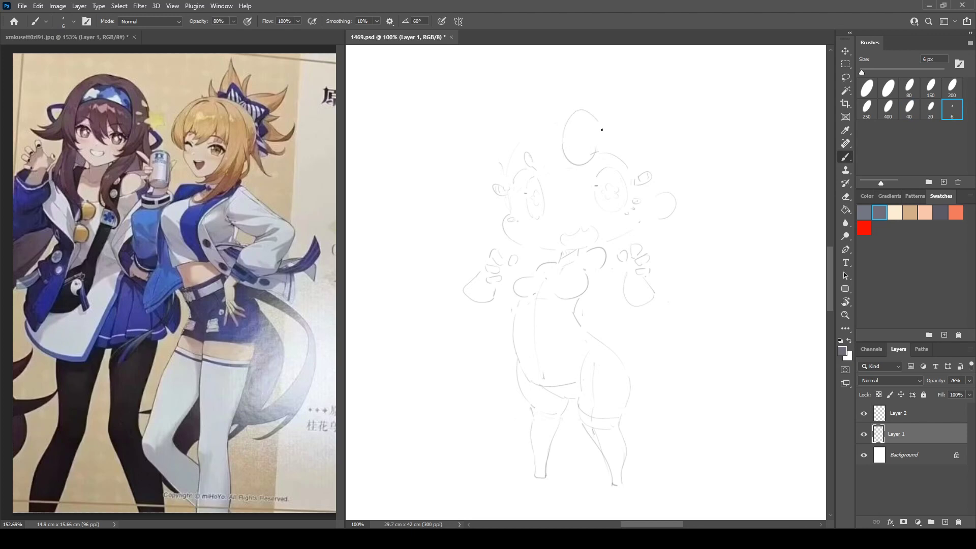
{"action": "key", "text": "ctrl+z"}
{"action": "key", "text": "ctrl+z"}
{"action": "key", "text": "ctrl+z"}
Draw two round forms above the forehead on Layer 1 and check them in mirrored view.
{"action": "key", "text": "e"}
{"action": "key", "text": "b"}
{"action": "mouse_move", "coordinate": [579, 101]}
{"action": "left_mouse_down"}
{"action": "mouse_move", "coordinate": [562, 131]}
{"action": "mouse_move", "coordinate": [582, 101]}
{"action": "left_mouse_up"}
{"action": "left_click_drag", "start_coordinate": [509, 129], "coordinate": [507, 130]}
{"action": "left_click", "coordinate": [528, 113]}
{"action": "key", "text": "ctrl+shift+h"}
{"action": "key", "text": "ctrl+shift+h"}
On Layer 2, draw a long central bang between the eyes and a curved hair lock along the right side of the face.
{"action": "left_click", "coordinate": [918, 414]}
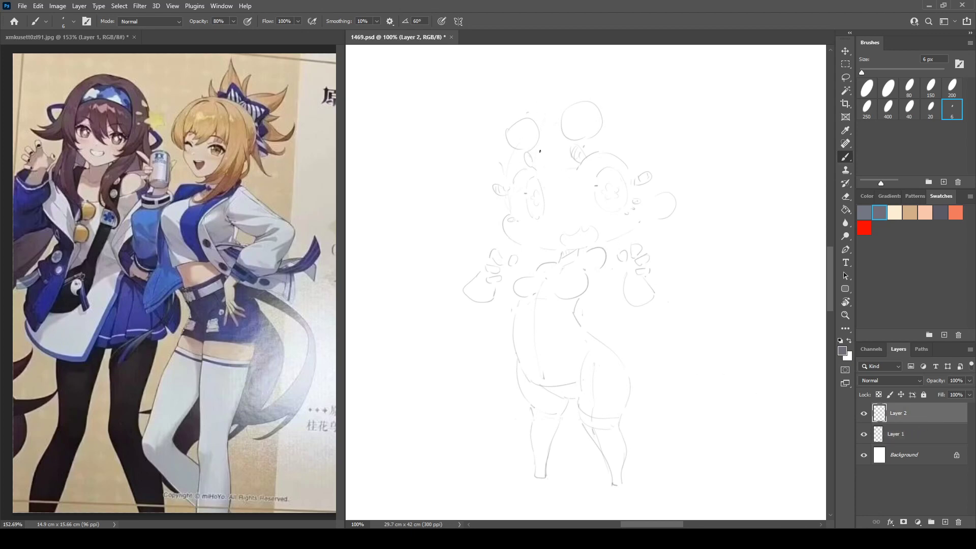
{"action": "mouse_move", "coordinate": [541, 160]}
{"action": "left_mouse_down"}
{"action": "mouse_move", "coordinate": [577, 189]}
{"action": "mouse_move", "coordinate": [570, 156]}
{"action": "left_mouse_up"}
{"action": "left_click_drag", "start_coordinate": [584, 149], "coordinate": [604, 133]}
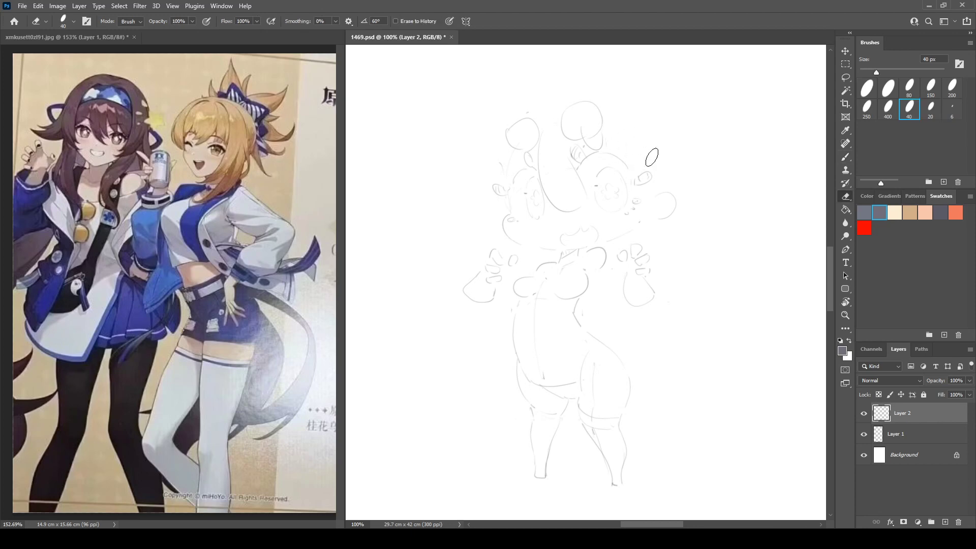
{"action": "mouse_move", "coordinate": [615, 142]}
{"action": "left_mouse_down"}
{"action": "mouse_move", "coordinate": [640, 162]}
{"action": "mouse_move", "coordinate": [630, 213]}
{"action": "left_mouse_up"}
{"action": "key", "text": "ctrl+z"}
{"action": "left_click_drag", "start_coordinate": [647, 155], "coordinate": [632, 208]}
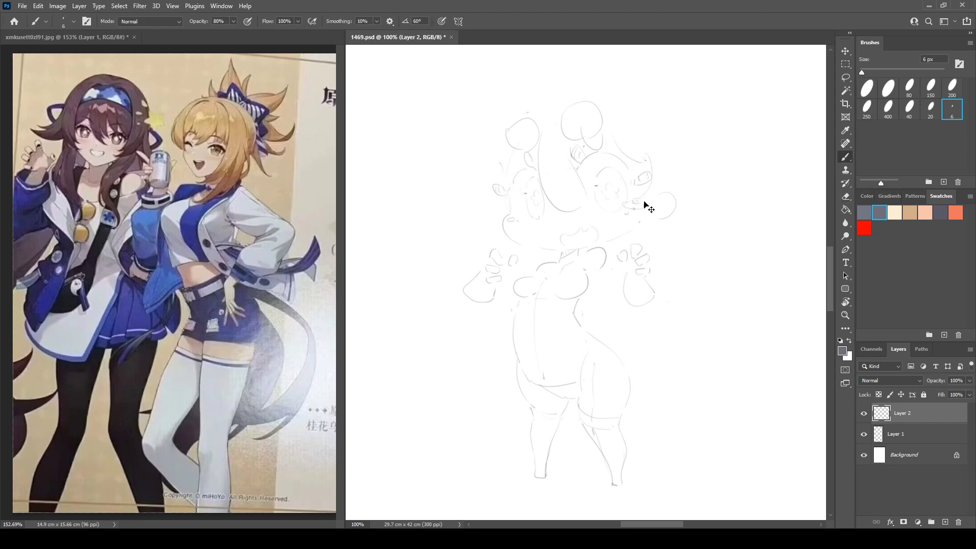
{"action": "left_click_drag", "start_coordinate": [641, 172], "coordinate": [638, 225]}
Draw a curved hair lock framing the left side of the face, erasing the first version and redrawing it.
{"action": "left_click_drag", "start_coordinate": [489, 119], "coordinate": [515, 231]}
{"action": "key", "text": "e"}
{"action": "left_click_drag", "start_coordinate": [505, 120], "coordinate": [490, 200]}
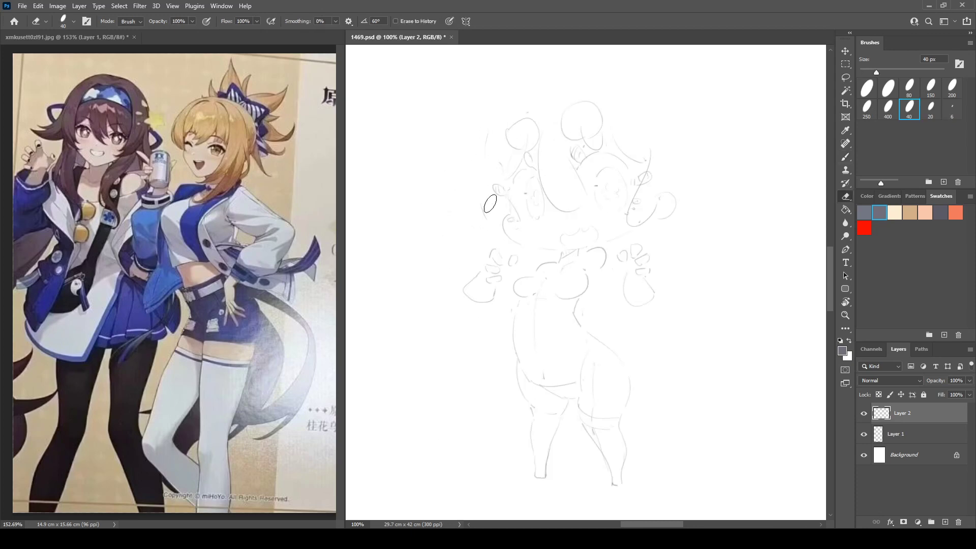
{"action": "key", "text": "b"}
{"action": "left_click_drag", "start_coordinate": [488, 137], "coordinate": [508, 229]}
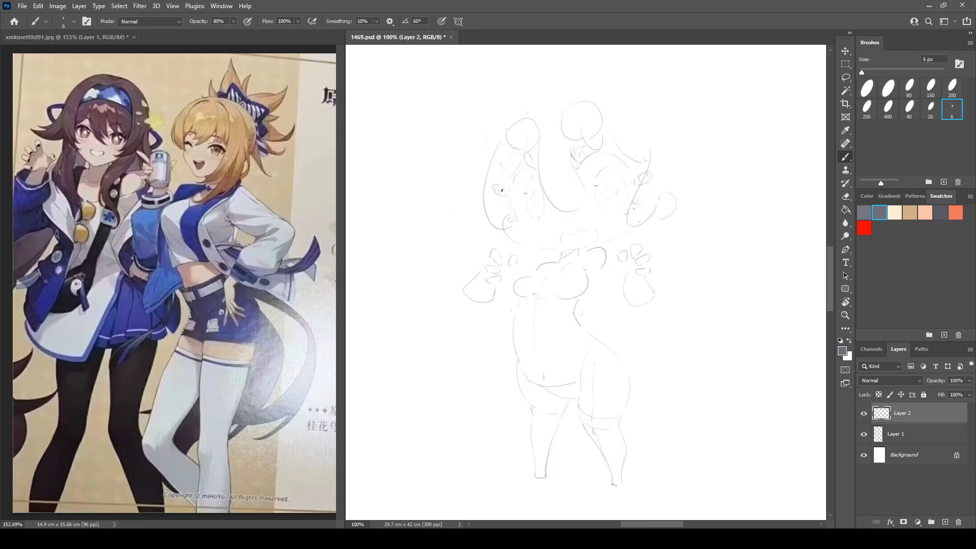
{"action": "key", "text": "e"}
{"action": "mouse_move", "coordinate": [487, 132]}
{"action": "left_mouse_down"}
{"action": "mouse_move", "coordinate": [481, 148]}
{"action": "mouse_move", "coordinate": [434, 165]}
{"action": "mouse_move", "coordinate": [481, 175]}
{"action": "left_mouse_up"}
Draw a floppy ear on each side of the head and an arched crown outline above the hair.
{"action": "key", "text": "b"}
{"action": "left_click_drag", "start_coordinate": [514, 94], "coordinate": [617, 71]}
{"action": "key", "text": "e"}
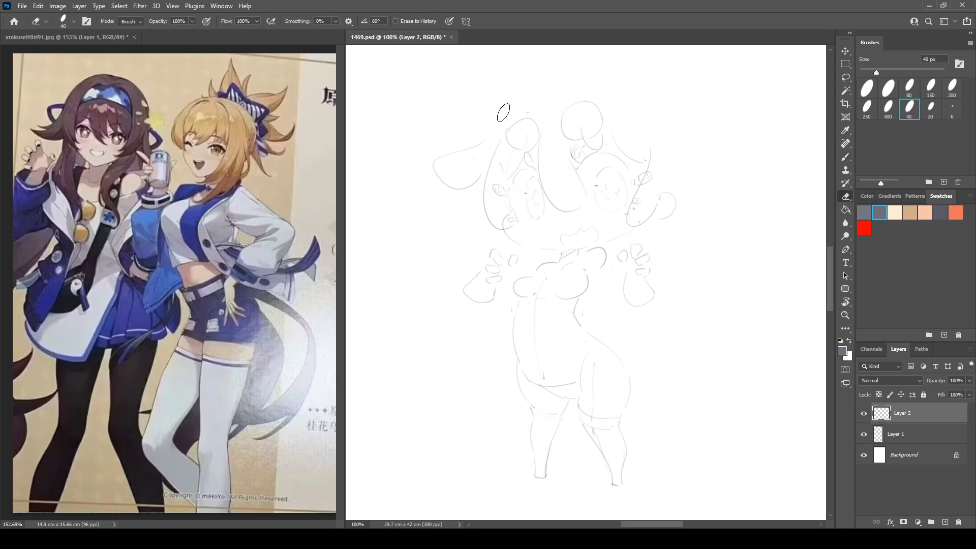
{"action": "key", "text": "b"}
{"action": "mouse_move", "coordinate": [498, 125]}
{"action": "left_mouse_down"}
{"action": "mouse_move", "coordinate": [564, 75]}
{"action": "mouse_move", "coordinate": [528, 91]}
{"action": "mouse_move", "coordinate": [666, 95]}
{"action": "mouse_move", "coordinate": [682, 109]}
{"action": "left_mouse_up"}
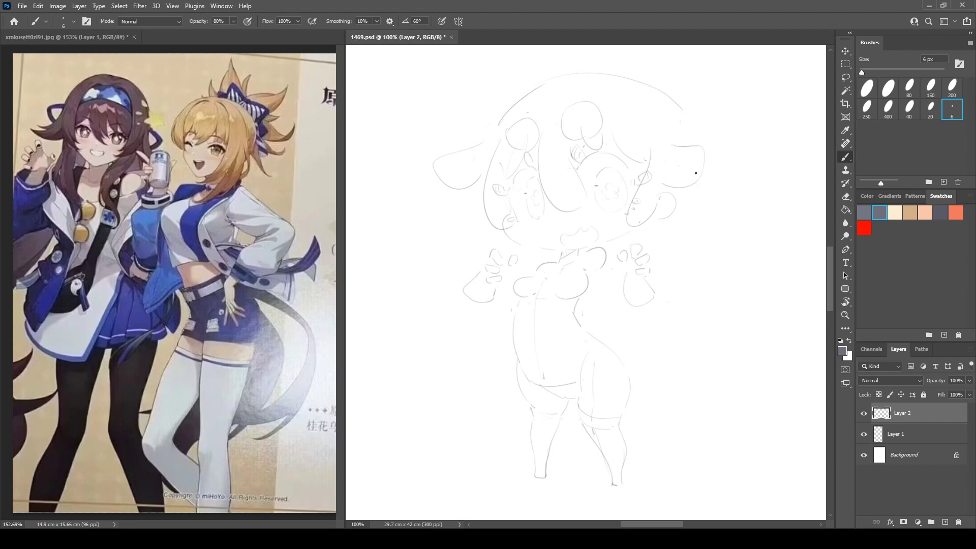
Redraw the right floppy ear, add a long hanging lock below it and a small neckline curve, and undo surplus strokes.
{"action": "mouse_move", "coordinate": [683, 163]}
{"action": "left_mouse_down"}
{"action": "mouse_move", "coordinate": [689, 194]}
{"action": "mouse_move", "coordinate": [668, 211]}
{"action": "mouse_move", "coordinate": [677, 269]}
{"action": "mouse_move", "coordinate": [699, 250]}
{"action": "mouse_move", "coordinate": [707, 259]}
{"action": "mouse_move", "coordinate": [681, 228]}
{"action": "left_mouse_up"}
{"action": "key", "text": "ctrl+z"}
{"action": "key", "text": "ctrl+z"}
{"action": "left_click_drag", "start_coordinate": [528, 253], "coordinate": [554, 273]}
{"action": "key", "text": "e"}
{"action": "key", "text": "ctrl+z"}
{"action": "key", "text": "b"}
Mirror the view, then erase and redraw the crown outline with a fuller arc on the side above the hanging lock.
{"action": "key", "text": "ctrl+shift+h"}
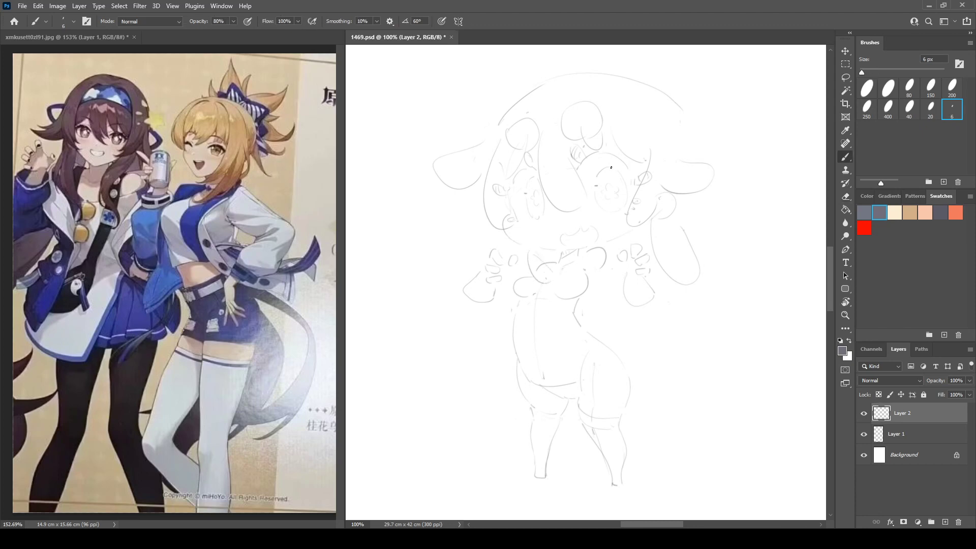
{"action": "left_click_drag", "start_coordinate": [696, 164], "coordinate": [744, 162]}
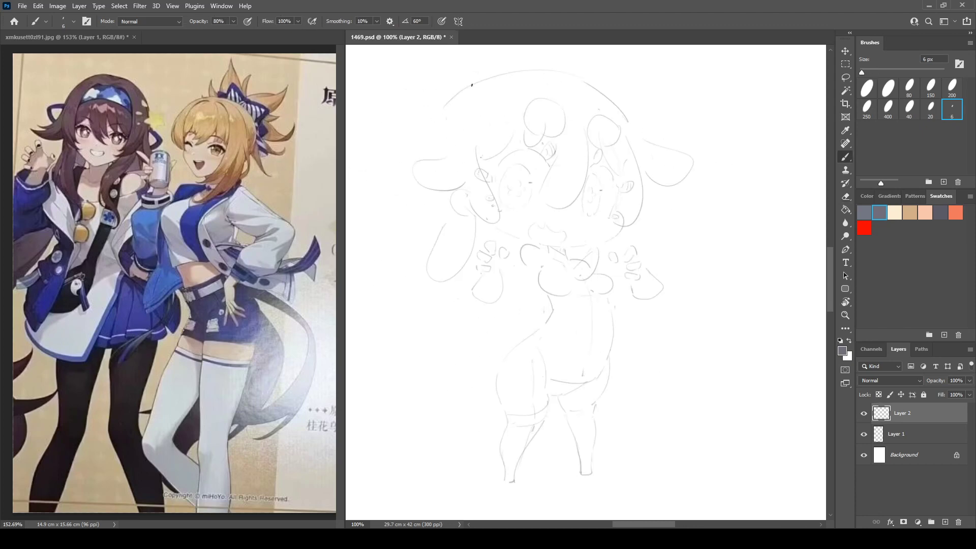
{"action": "key", "text": "e"}
{"action": "left_click_drag", "start_coordinate": [447, 99], "coordinate": [529, 71]}
{"action": "key", "text": "b"}
{"action": "mouse_move", "coordinate": [436, 142]}
{"action": "left_mouse_down"}
{"action": "mouse_move", "coordinate": [487, 81]}
{"action": "mouse_move", "coordinate": [520, 77]}
{"action": "mouse_move", "coordinate": [435, 136]}
{"action": "mouse_move", "coordinate": [474, 83]}
{"action": "mouse_move", "coordinate": [507, 72]}
{"action": "left_mouse_up"}
{"action": "key", "text": "e"}
{"action": "key", "text": "b"}
{"action": "key", "text": "e"}
{"action": "key", "text": "b"}
Draw the long outer hair sweeps on both sides of the head and return to the unmirrored view.
{"action": "mouse_move", "coordinate": [424, 146]}
{"action": "left_mouse_down"}
{"action": "mouse_move", "coordinate": [394, 191]}
{"action": "mouse_move", "coordinate": [437, 203]}
{"action": "left_mouse_up"}
{"action": "key", "text": "ctrl+z"}
{"action": "key", "text": "e"}
{"action": "left_click_drag", "start_coordinate": [436, 146], "coordinate": [435, 143]}
{"action": "key", "text": "b"}
{"action": "mouse_move", "coordinate": [412, 198]}
{"action": "left_mouse_down"}
{"action": "mouse_move", "coordinate": [386, 241]}
{"action": "mouse_move", "coordinate": [419, 293]}
{"action": "left_mouse_up"}
{"action": "left_click_drag", "start_coordinate": [646, 202], "coordinate": [666, 272]}
{"action": "key", "text": "ctrl+shift+h"}
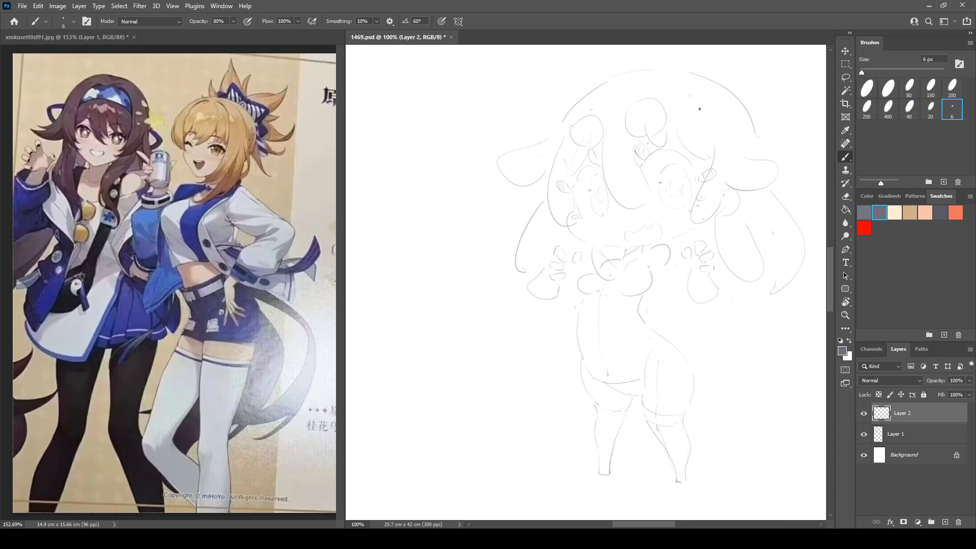
Draw an inner crown line and a curved headband edge across the forehead, cleaning up the left crown outline.
{"action": "left_click_drag", "start_coordinate": [591, 99], "coordinate": [663, 88]}
{"action": "key", "text": "e"}
{"action": "left_click_drag", "start_coordinate": [567, 116], "coordinate": [603, 84]}
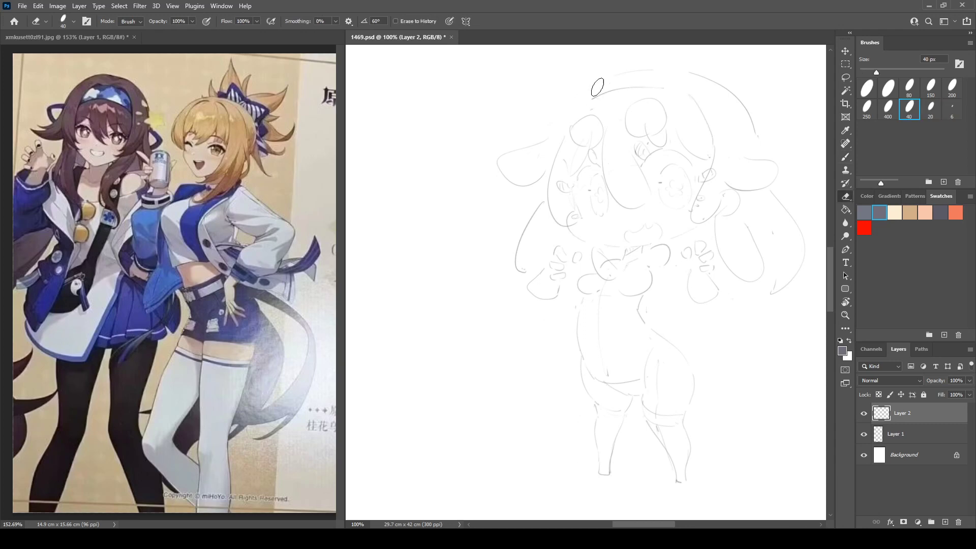
{"action": "key", "text": "b"}
{"action": "key", "text": "e"}
{"action": "mouse_move", "coordinate": [557, 120]}
{"action": "left_mouse_down"}
{"action": "mouse_move", "coordinate": [620, 76]}
{"action": "mouse_move", "coordinate": [592, 98]}
{"action": "mouse_move", "coordinate": [666, 85]}
{"action": "left_mouse_up"}
{"action": "key", "text": "b"}
{"action": "mouse_move", "coordinate": [559, 146]}
{"action": "left_mouse_down"}
{"action": "mouse_move", "coordinate": [609, 130]}
{"action": "mouse_move", "coordinate": [686, 130]}
{"action": "left_mouse_up"}
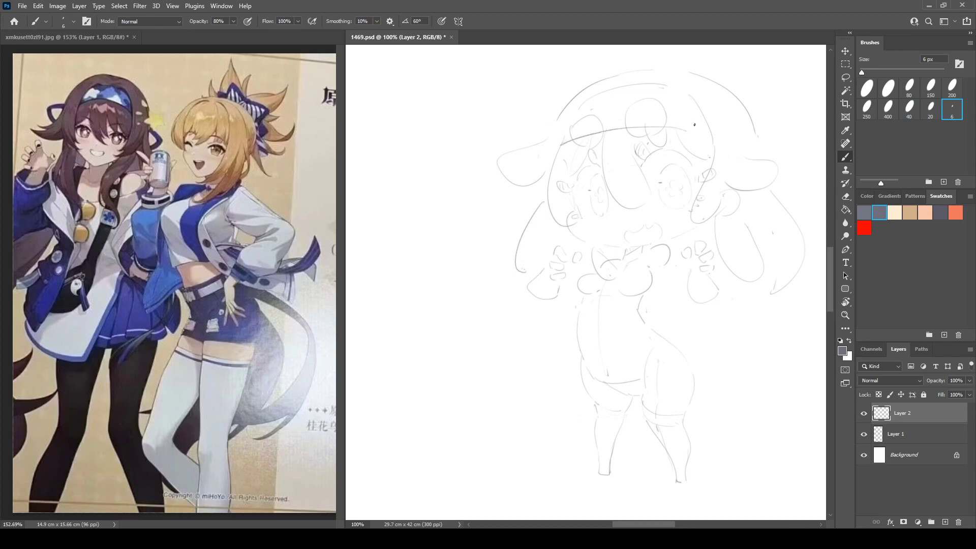
Draw rounded curls and small dots as decoration along the headband.
{"action": "left_click_drag", "start_coordinate": [650, 216], "coordinate": [570, 195]}
{"action": "left_click_drag", "start_coordinate": [605, 139], "coordinate": [597, 191]}
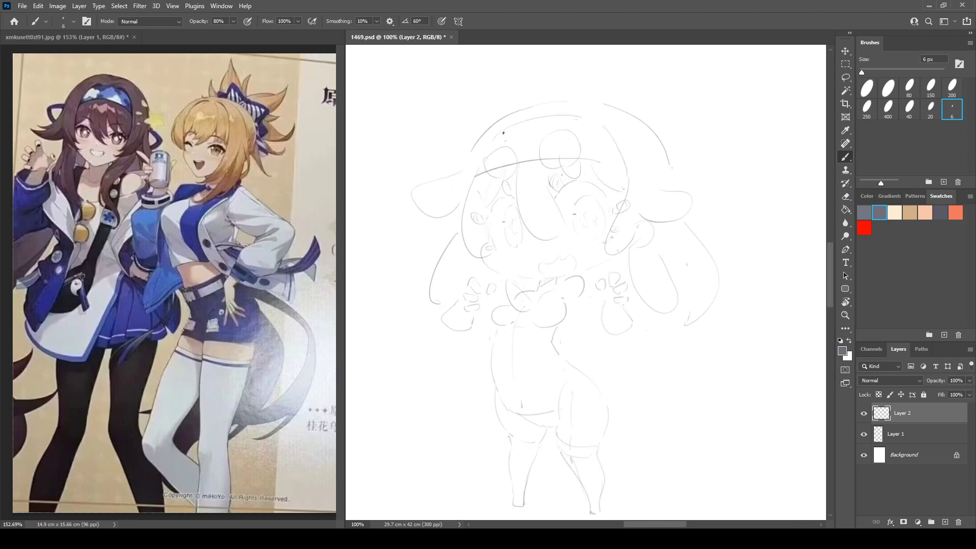
{"action": "mouse_move", "coordinate": [503, 133]}
{"action": "left_mouse_down"}
{"action": "mouse_move", "coordinate": [522, 153]}
{"action": "mouse_move", "coordinate": [526, 132]}
{"action": "mouse_move", "coordinate": [554, 120]}
{"action": "mouse_move", "coordinate": [565, 135]}
{"action": "mouse_move", "coordinate": [554, 153]}
{"action": "mouse_move", "coordinate": [592, 155]}
{"action": "mouse_move", "coordinate": [601, 126]}
{"action": "left_mouse_up"}
{"action": "mouse_move", "coordinate": [647, 149]}
{"action": "left_mouse_down"}
{"action": "mouse_move", "coordinate": [686, 154]}
{"action": "mouse_move", "coordinate": [674, 183]}
{"action": "mouse_move", "coordinate": [654, 170]}
{"action": "left_mouse_up"}
Draw a rounded loop with inner fold lines above each floppy ear.
{"action": "mouse_move", "coordinate": [469, 153]}
{"action": "left_mouse_down"}
{"action": "mouse_move", "coordinate": [442, 170]}
{"action": "mouse_move", "coordinate": [460, 166]}
{"action": "left_mouse_up"}
{"action": "left_click_drag", "start_coordinate": [526, 88], "coordinate": [438, 87]}
{"action": "left_click_drag", "start_coordinate": [671, 217], "coordinate": [742, 191]}
{"action": "left_click_drag", "start_coordinate": [658, 143], "coordinate": [753, 144]}
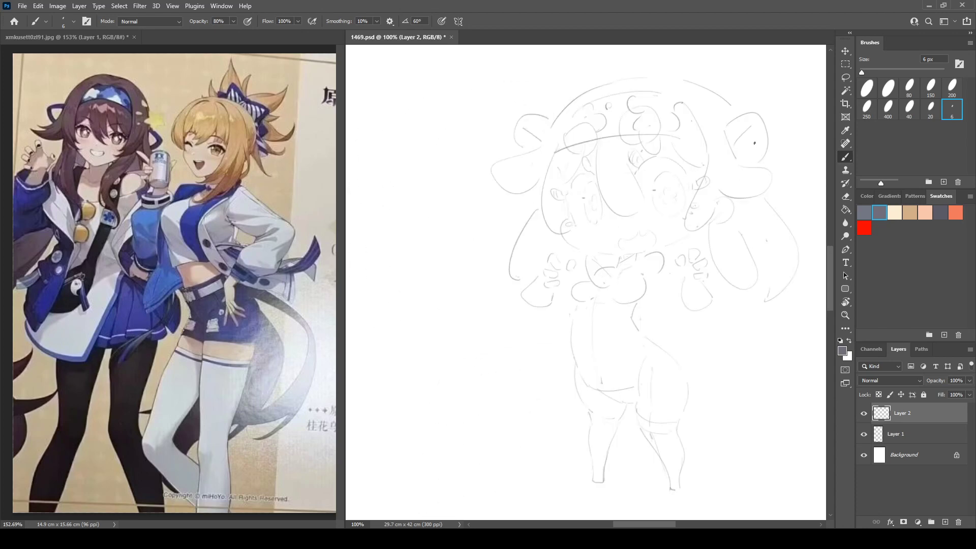
Draw the right arm outline between the chest and the raised hand.
{"action": "left_click_drag", "start_coordinate": [689, 173], "coordinate": [653, 146]}
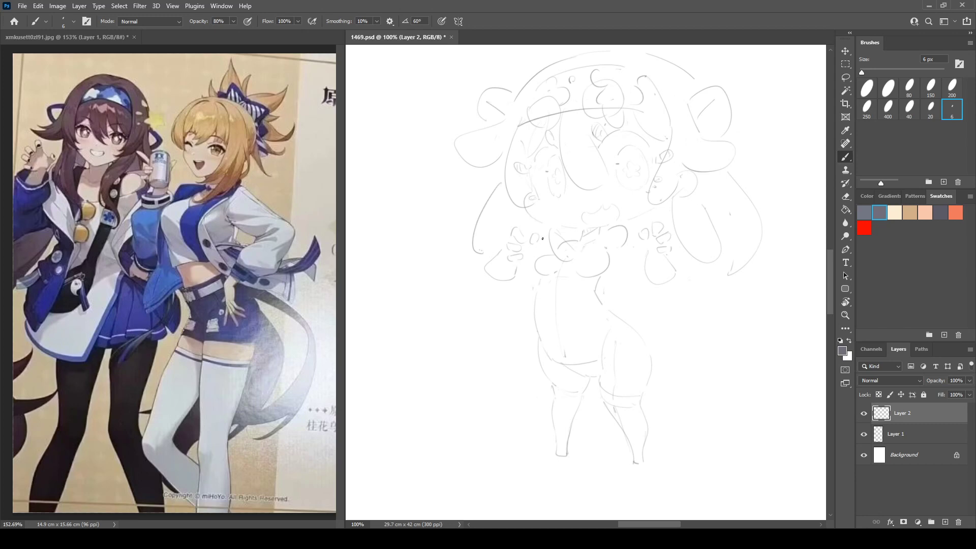
{"action": "mouse_move", "coordinate": [612, 251]}
{"action": "left_mouse_down"}
{"action": "mouse_move", "coordinate": [649, 226]}
{"action": "mouse_move", "coordinate": [626, 294]}
{"action": "mouse_move", "coordinate": [636, 279]}
{"action": "mouse_move", "coordinate": [608, 316]}
{"action": "left_mouse_up"}
{"action": "key", "text": "e"}
{"action": "key", "text": "b"}
Try long diagonal garment lines from the right waist across the thigh and undo them.
{"action": "left_click_drag", "start_coordinate": [597, 283], "coordinate": [589, 299]}
{"action": "key", "text": "e"}
{"action": "mouse_move", "coordinate": [611, 307]}
{"action": "left_mouse_down"}
{"action": "mouse_move", "coordinate": [635, 265]}
{"action": "mouse_move", "coordinate": [601, 281]}
{"action": "mouse_move", "coordinate": [665, 322]}
{"action": "mouse_move", "coordinate": [612, 368]}
{"action": "left_mouse_up"}
{"action": "key", "text": "b"}
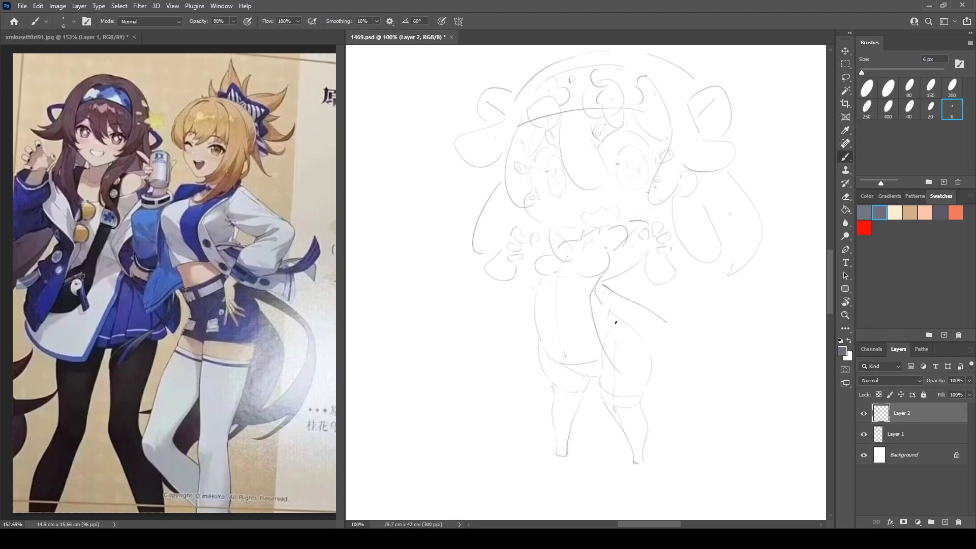
{"action": "left_click_drag", "start_coordinate": [604, 309], "coordinate": [648, 332]}
{"action": "key", "text": "ctrl+z"}
{"action": "key", "text": "ctrl+z"}
{"action": "key", "text": "ctrl+z"}
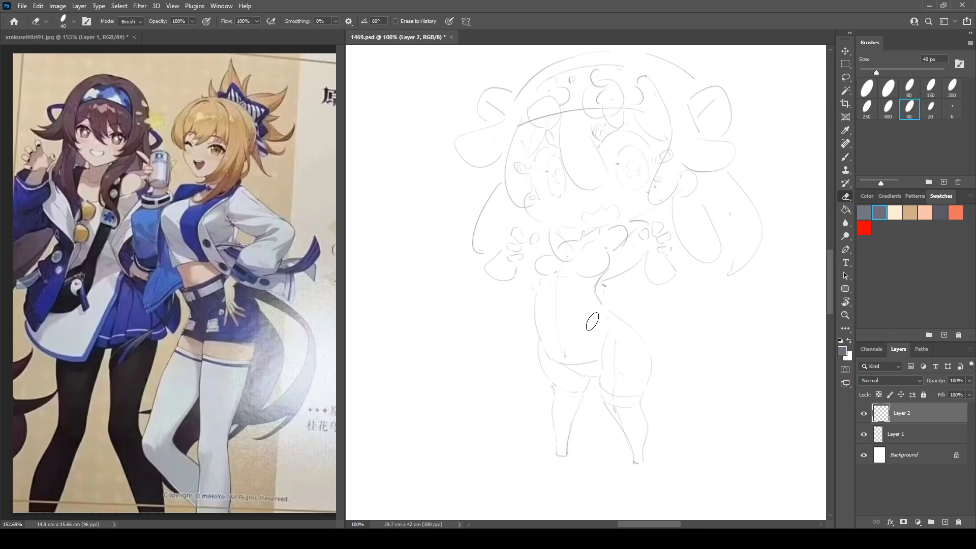
Draw a large rounded coat flap flaring out from the right side of the waist.
{"action": "mouse_move", "coordinate": [597, 301]}
{"action": "left_mouse_down"}
{"action": "mouse_move", "coordinate": [651, 313]}
{"action": "mouse_move", "coordinate": [638, 364]}
{"action": "mouse_move", "coordinate": [650, 345]}
{"action": "mouse_move", "coordinate": [638, 349]}
{"action": "left_mouse_up"}
{"action": "key", "text": "e"}
{"action": "key", "text": "b"}
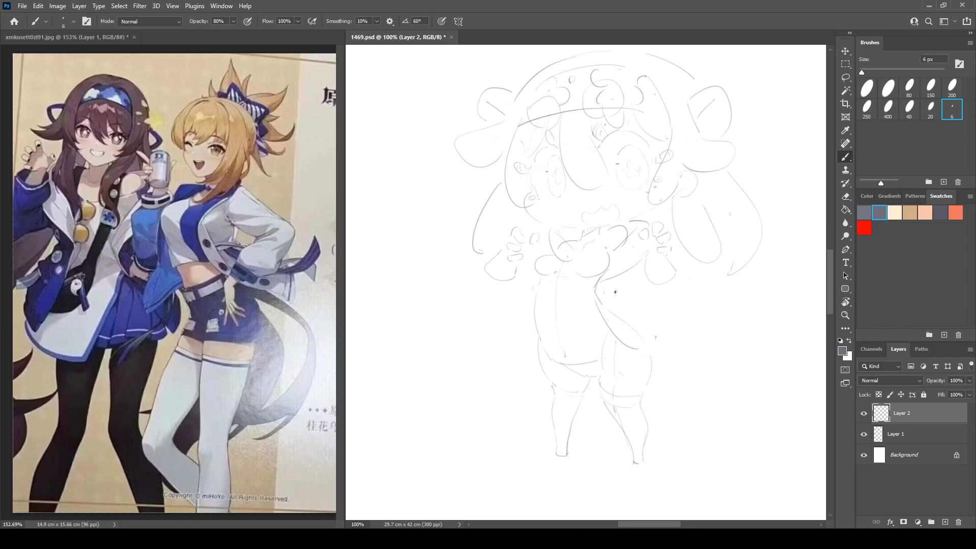
{"action": "mouse_move", "coordinate": [614, 292]}
{"action": "left_mouse_down"}
{"action": "mouse_move", "coordinate": [663, 320]}
{"action": "mouse_move", "coordinate": [655, 340]}
{"action": "mouse_move", "coordinate": [600, 294]}
{"action": "mouse_move", "coordinate": [652, 346]}
{"action": "left_mouse_up"}
{"action": "key", "text": "e"}
{"action": "key", "text": "b"}
Draw the left arm curve and a pointed coat flap at the left hip, then check them in mirrored view.
{"action": "mouse_move", "coordinate": [520, 260]}
{"action": "left_mouse_down"}
{"action": "mouse_move", "coordinate": [540, 291]}
{"action": "mouse_move", "coordinate": [516, 266]}
{"action": "mouse_move", "coordinate": [527, 304]}
{"action": "mouse_move", "coordinate": [539, 308]}
{"action": "mouse_move", "coordinate": [474, 339]}
{"action": "mouse_move", "coordinate": [528, 314]}
{"action": "left_mouse_up"}
{"action": "key", "text": "e"}
{"action": "key", "text": "b"}
{"action": "left_click_drag", "start_coordinate": [501, 360], "coordinate": [539, 362]}
{"action": "key", "text": "ctrl+shift+h"}
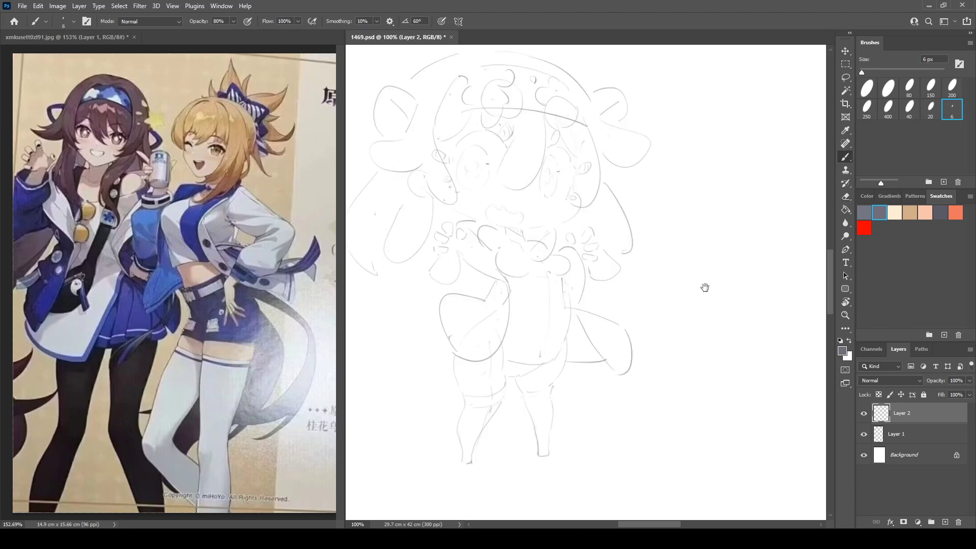
Erase and redraw the large rounded coat flap in mirrored view, then restore the normal view.
{"action": "left_click_drag", "start_coordinate": [703, 287], "coordinate": [733, 285]}
{"action": "key", "text": "e"}
{"action": "mouse_move", "coordinate": [482, 328]}
{"action": "left_mouse_down"}
{"action": "mouse_move", "coordinate": [506, 349]}
{"action": "mouse_move", "coordinate": [543, 306]}
{"action": "mouse_move", "coordinate": [537, 280]}
{"action": "mouse_move", "coordinate": [543, 324]}
{"action": "mouse_move", "coordinate": [495, 367]}
{"action": "left_mouse_up"}
{"action": "key", "text": "b"}
{"action": "key", "text": "e"}
{"action": "key", "text": "b"}
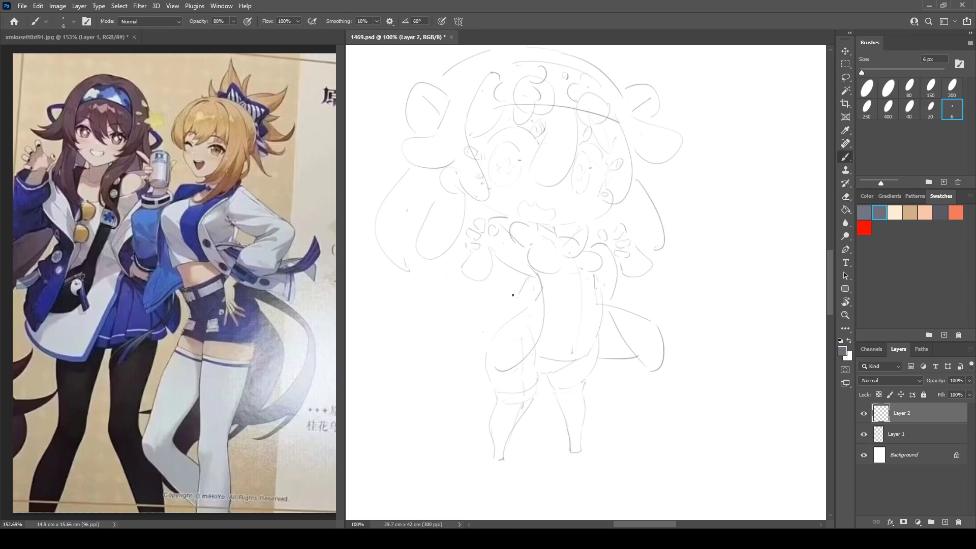
{"action": "left_click_drag", "start_coordinate": [510, 293], "coordinate": [496, 365]}
{"action": "key", "text": "ctrl+shift+h"}
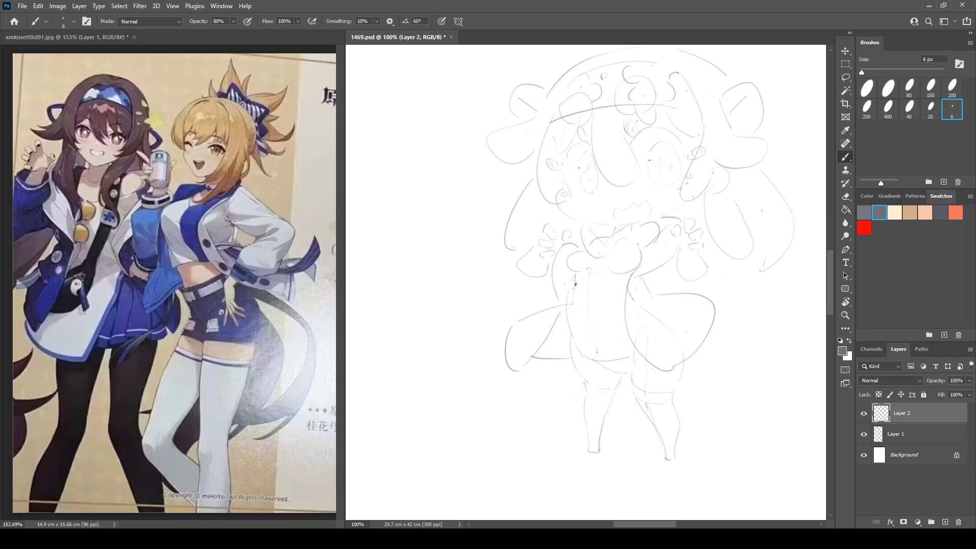
Add a short line along the left side of the torso and erase the left coat flap's lower connecting line.
{"action": "key", "text": "e"}
{"action": "mouse_move", "coordinate": [575, 296]}
{"action": "left_mouse_down"}
{"action": "mouse_move", "coordinate": [572, 307]}
{"action": "mouse_move", "coordinate": [576, 274]}
{"action": "left_mouse_up"}
{"action": "key", "text": "b"}
{"action": "key", "text": "e"}
{"action": "mouse_move", "coordinate": [560, 317]}
{"action": "left_mouse_down"}
{"action": "mouse_move", "coordinate": [577, 357]}
{"action": "mouse_move", "coordinate": [559, 360]}
{"action": "mouse_move", "coordinate": [609, 358]}
{"action": "mouse_move", "coordinate": [626, 339]}
{"action": "left_mouse_up"}
{"action": "key", "text": "b"}
{"action": "key", "text": "e"}
{"action": "left_click_drag", "start_coordinate": [560, 328], "coordinate": [597, 372]}
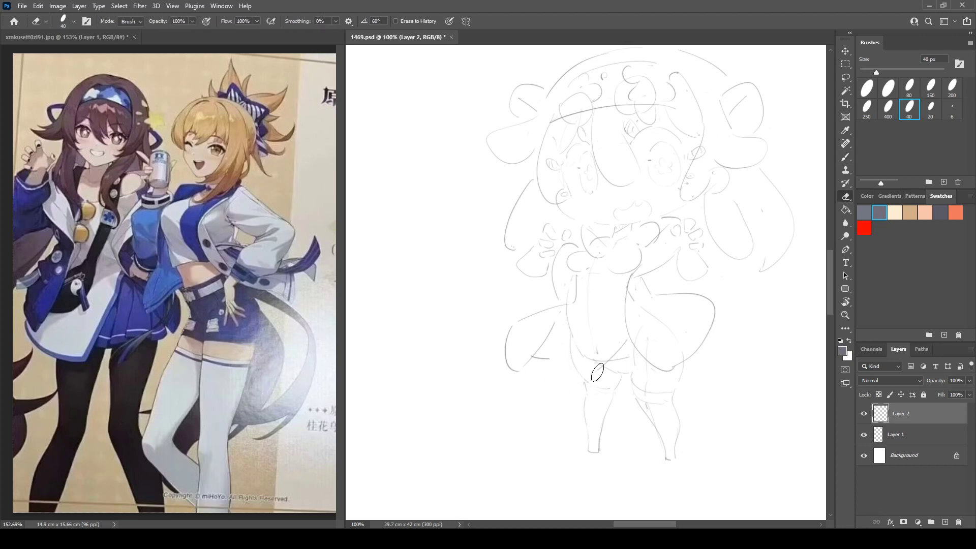
Draw a scalloped skirt hem across the upper thighs and check it in mirrored view.
{"action": "key", "text": "b"}
{"action": "mouse_move", "coordinate": [568, 330]}
{"action": "left_mouse_down"}
{"action": "mouse_move", "coordinate": [563, 340]}
{"action": "mouse_move", "coordinate": [627, 351]}
{"action": "mouse_move", "coordinate": [624, 385]}
{"action": "mouse_move", "coordinate": [693, 388]}
{"action": "mouse_move", "coordinate": [674, 375]}
{"action": "mouse_move", "coordinate": [667, 387]}
{"action": "left_mouse_up"}
{"action": "key", "text": "e"}
{"action": "key", "text": "b"}
{"action": "key", "text": "F2"}
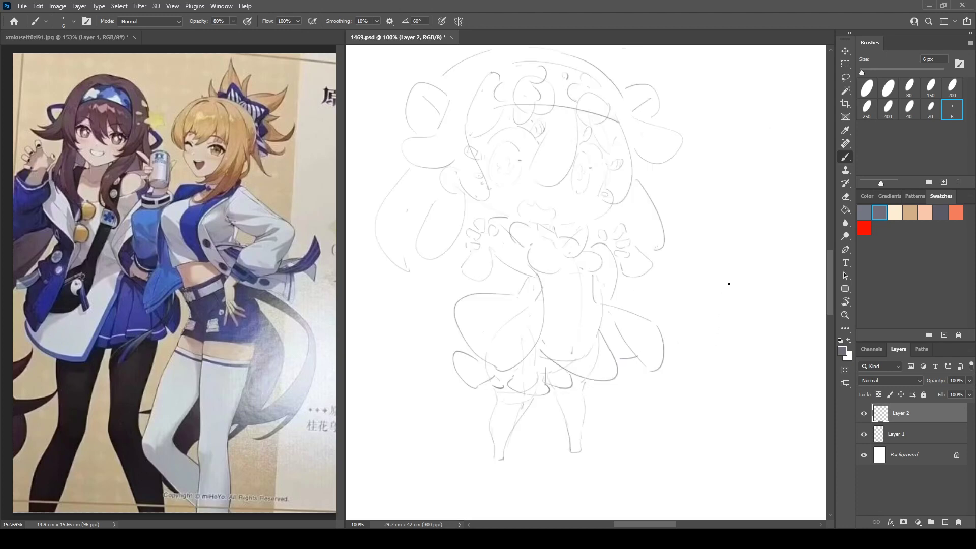
{"action": "key", "text": "ctrl+shift+h"}
Erase the small hem ruffles, redraw them as fuller scallops across both thighs, and compare in mirrored view.
{"action": "key", "text": "e"}
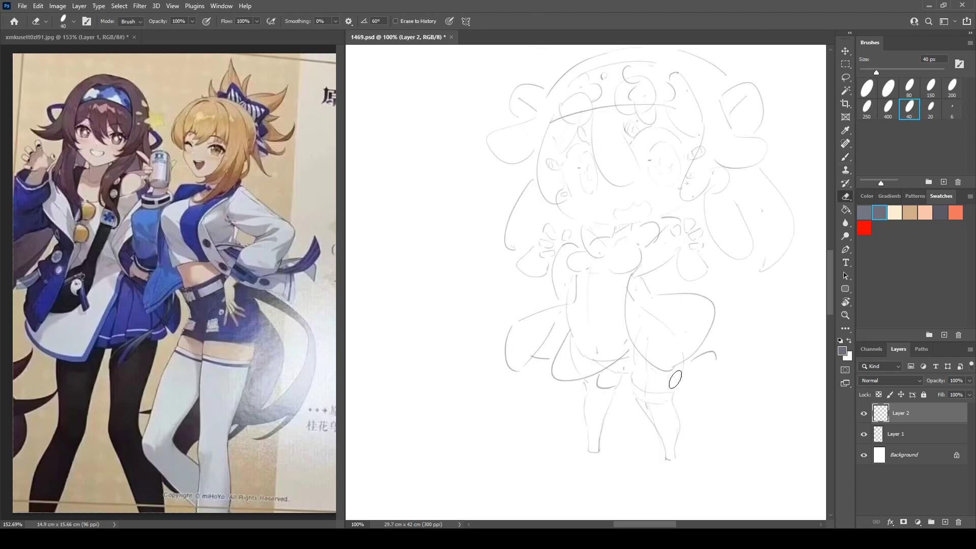
{"action": "mouse_move", "coordinate": [675, 378]}
{"action": "left_mouse_down"}
{"action": "mouse_move", "coordinate": [703, 362]}
{"action": "mouse_move", "coordinate": [679, 369]}
{"action": "left_mouse_up"}
{"action": "key", "text": "b"}
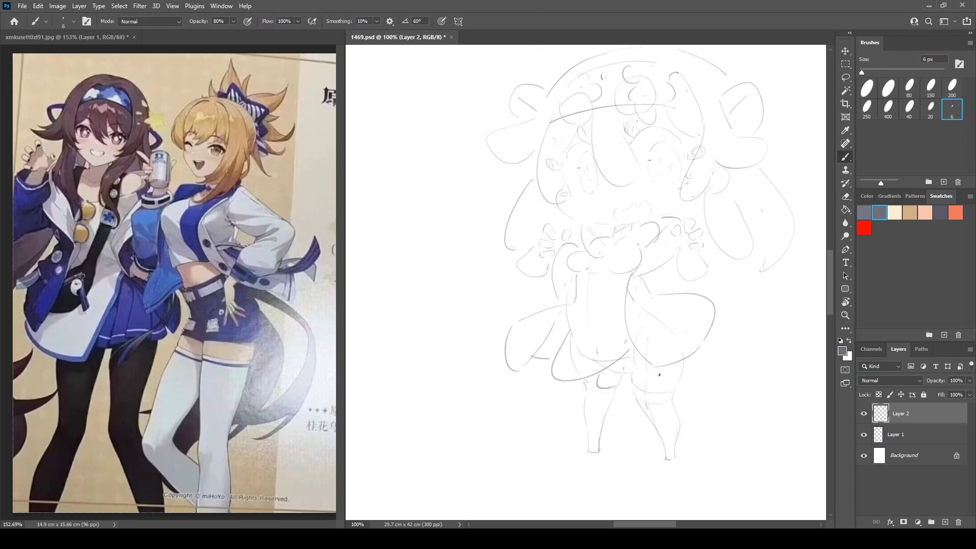
{"action": "key", "text": "e"}
{"action": "key", "text": "b"}
{"action": "key", "text": "e"}
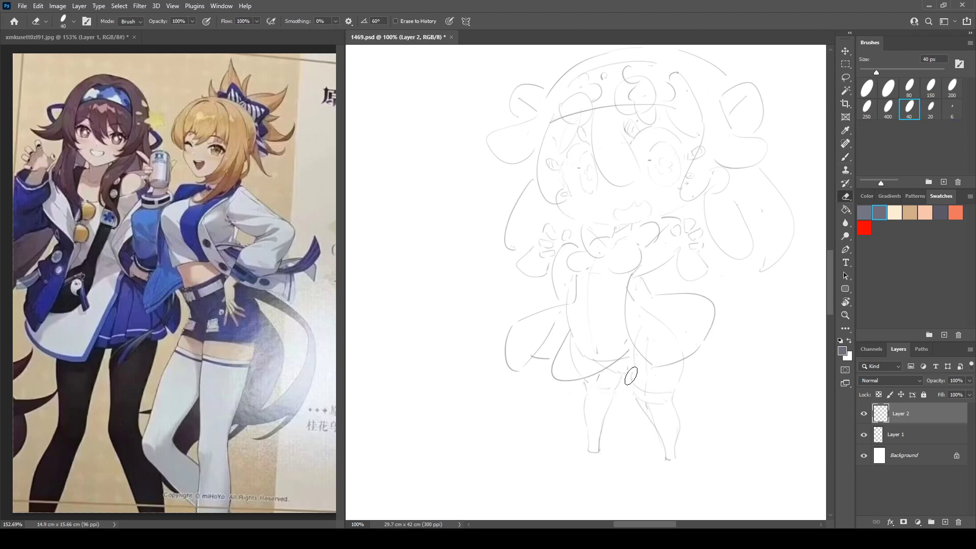
{"action": "mouse_move", "coordinate": [615, 380]}
{"action": "left_mouse_down"}
{"action": "mouse_move", "coordinate": [600, 380]}
{"action": "mouse_move", "coordinate": [714, 359]}
{"action": "mouse_move", "coordinate": [703, 350]}
{"action": "left_mouse_up"}
{"action": "key", "text": "b"}
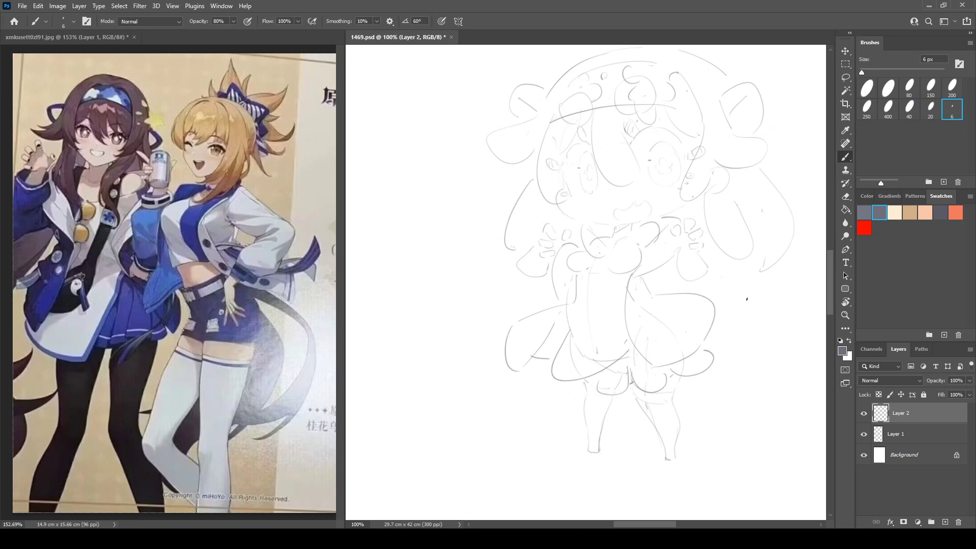
{"action": "key", "text": "ctrl+shift+h"}
{"action": "key", "text": "ctrl+shift+h"}
Add fold lines to the right coat flap, draw sock tops and small clover emblems on the lower legs, and check them mirrored.
{"action": "left_click_drag", "start_coordinate": [681, 331], "coordinate": [688, 299]}
{"action": "left_click_drag", "start_coordinate": [630, 384], "coordinate": [636, 398]}
{"action": "mouse_move", "coordinate": [659, 433]}
{"action": "left_mouse_down"}
{"action": "mouse_move", "coordinate": [676, 421]}
{"action": "mouse_move", "coordinate": [667, 447]}
{"action": "left_mouse_up"}
{"action": "left_click_drag", "start_coordinate": [586, 419], "coordinate": [603, 422]}
{"action": "left_click_drag", "start_coordinate": [593, 432], "coordinate": [598, 433]}
{"action": "left_click_drag", "start_coordinate": [587, 393], "coordinate": [584, 410]}
{"action": "key", "text": "ctrl+shift+h"}
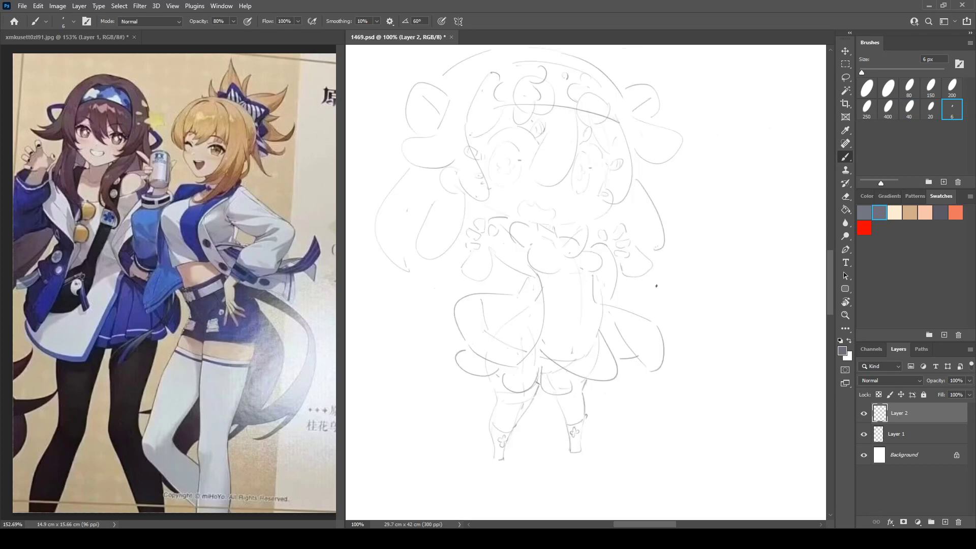
{"action": "key", "text": "ctrl+shift+h"}
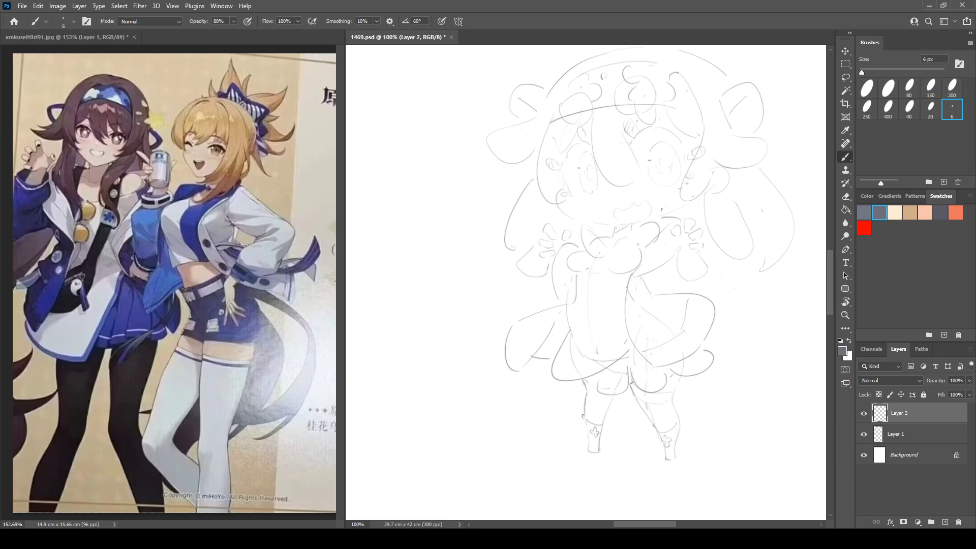
Draw puffy sleeves with wide cuffs around both raised hands and check them in mirrored view.
{"action": "mouse_move", "coordinate": [677, 248]}
{"action": "left_mouse_down"}
{"action": "mouse_move", "coordinate": [713, 259]}
{"action": "mouse_move", "coordinate": [678, 248]}
{"action": "left_mouse_up"}
{"action": "mouse_move", "coordinate": [674, 237]}
{"action": "left_mouse_down"}
{"action": "mouse_move", "coordinate": [696, 287]}
{"action": "mouse_move", "coordinate": [672, 258]}
{"action": "mouse_move", "coordinate": [686, 281]}
{"action": "mouse_move", "coordinate": [722, 264]}
{"action": "mouse_move", "coordinate": [704, 261]}
{"action": "mouse_move", "coordinate": [698, 288]}
{"action": "mouse_move", "coordinate": [662, 287]}
{"action": "mouse_move", "coordinate": [695, 289]}
{"action": "left_mouse_up"}
{"action": "key", "text": "e"}
{"action": "key", "text": "b"}
{"action": "key", "text": "e"}
{"action": "key", "text": "b"}
{"action": "key", "text": "e"}
{"action": "key", "text": "b"}
{"action": "mouse_move", "coordinate": [539, 239]}
{"action": "left_mouse_down"}
{"action": "mouse_move", "coordinate": [531, 264]}
{"action": "mouse_move", "coordinate": [557, 267]}
{"action": "mouse_move", "coordinate": [545, 292]}
{"action": "left_mouse_up"}
{"action": "key", "text": "e"}
{"action": "key", "text": "b"}
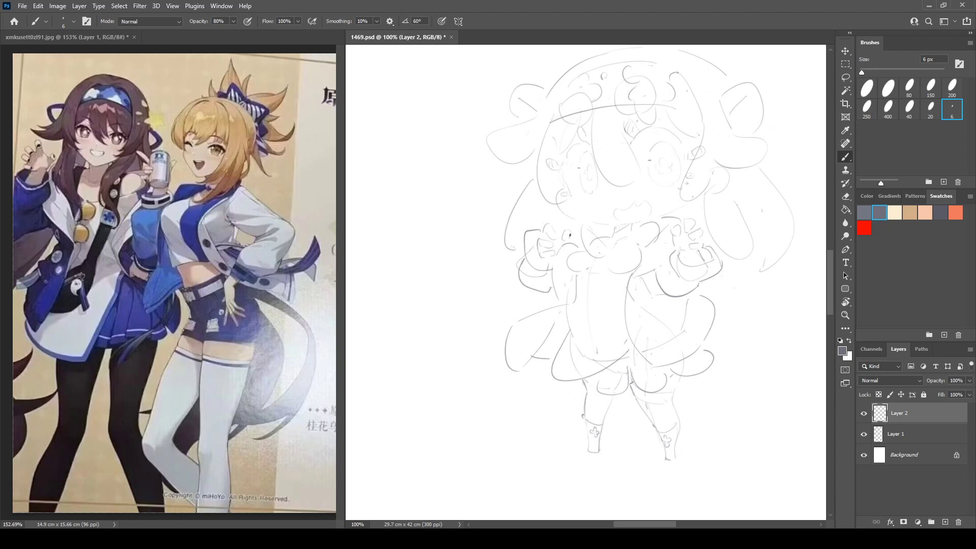
{"action": "key", "text": "ctrl+shift+h"}
{"action": "key", "text": "ctrl+shift+h"}
Draw a rounded collar piece at the neck and a curved garment edge across the chest, check them mirrored, and refine the torso lines.
{"action": "left_click_drag", "start_coordinate": [639, 225], "coordinate": [644, 247]}
{"action": "key", "text": "e"}
{"action": "key", "text": "b"}
{"action": "mouse_move", "coordinate": [638, 227]}
{"action": "left_mouse_down"}
{"action": "mouse_move", "coordinate": [638, 250]}
{"action": "mouse_move", "coordinate": [637, 234]}
{"action": "mouse_move", "coordinate": [604, 246]}
{"action": "left_mouse_up"}
{"action": "mouse_move", "coordinate": [631, 251]}
{"action": "left_mouse_down"}
{"action": "mouse_move", "coordinate": [583, 259]}
{"action": "mouse_move", "coordinate": [610, 259]}
{"action": "mouse_move", "coordinate": [584, 252]}
{"action": "mouse_move", "coordinate": [575, 276]}
{"action": "left_mouse_up"}
{"action": "key", "text": "ctrl+shift+h"}
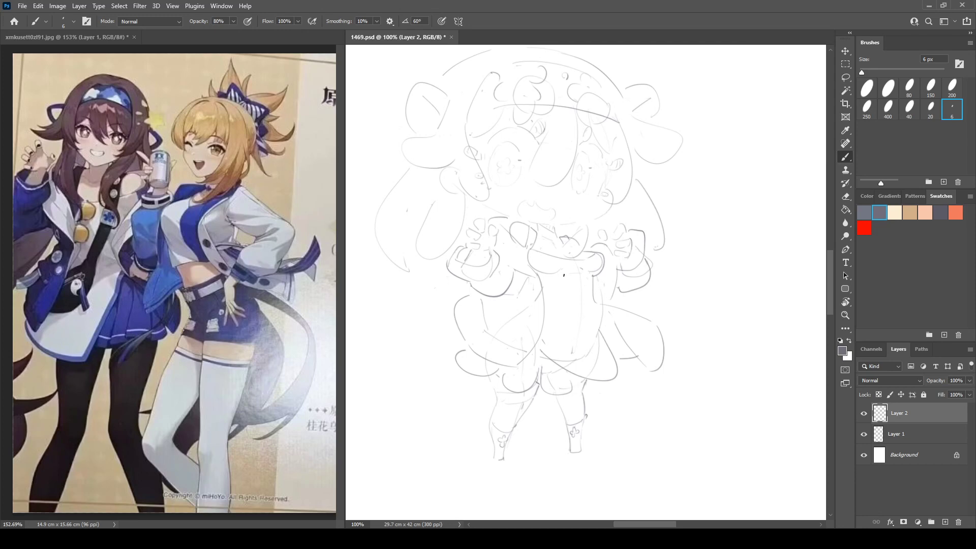
{"action": "key", "text": "h"}
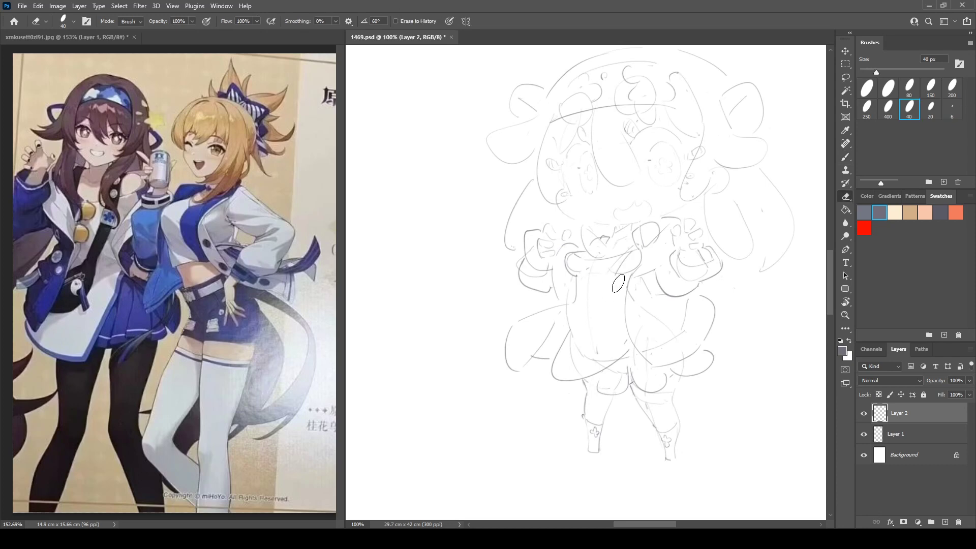
{"action": "left_click_drag", "start_coordinate": [565, 316], "coordinate": [609, 290]}
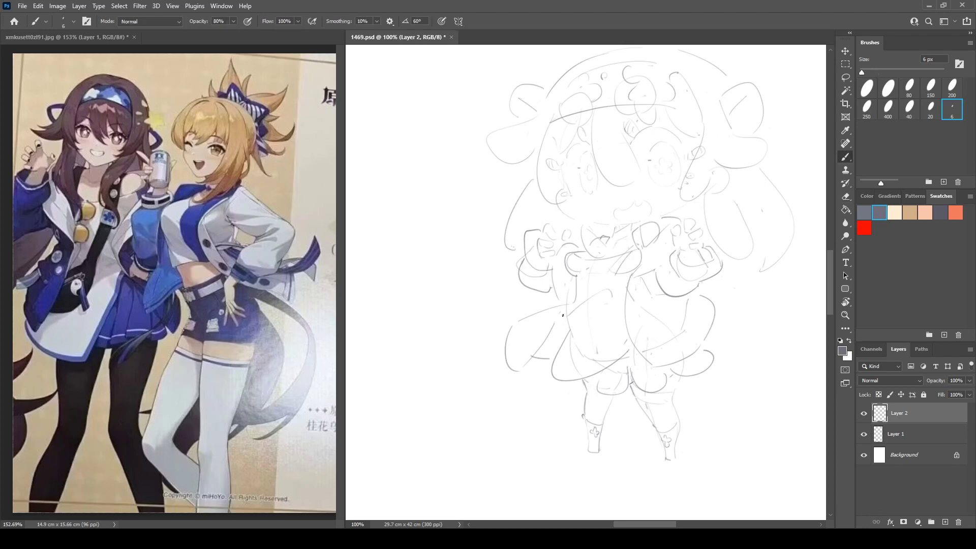
Draw a curved pouch outline at the character's waist and check it in mirrored view.
{"action": "left_click_drag", "start_coordinate": [563, 315], "coordinate": [610, 326]}
{"action": "key", "text": "ctrl+shift+h"}
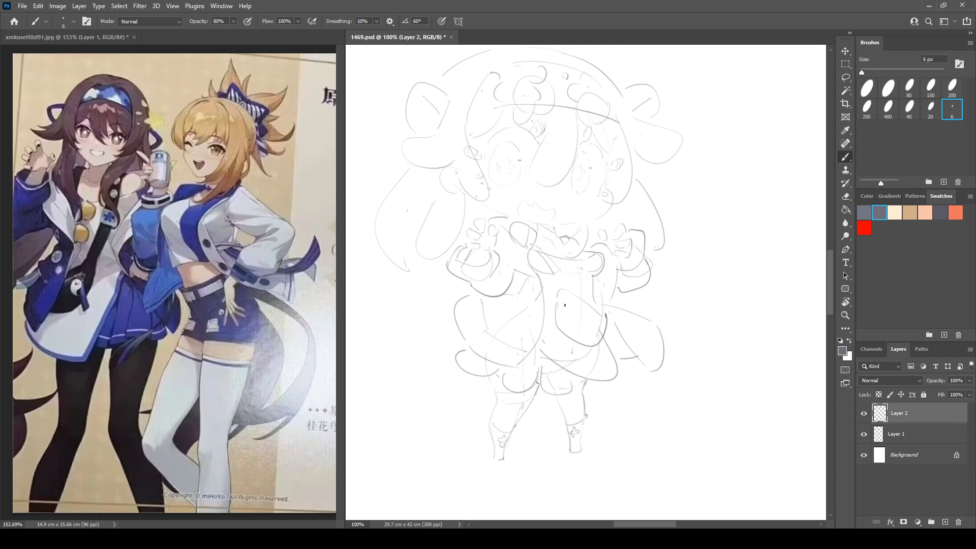
{"action": "key", "text": "ctrl+shift+h"}
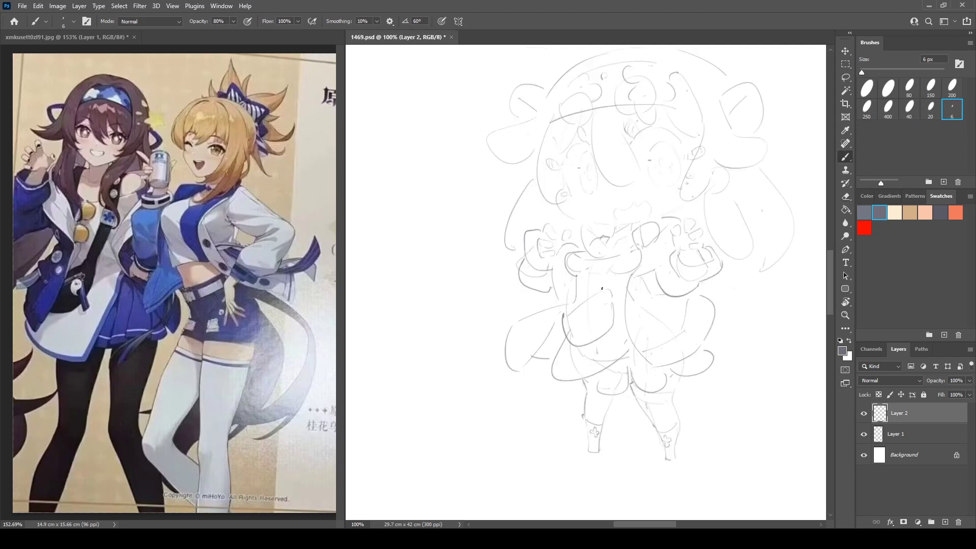
Draw a diagonal strap line across the chest toward the pouch and partly erase the collar lines it crosses.
{"action": "left_click_drag", "start_coordinate": [602, 288], "coordinate": [628, 256]}
{"action": "left_click_drag", "start_coordinate": [616, 299], "coordinate": [640, 254]}
{"action": "key", "text": "e"}
{"action": "key", "text": "b"}
{"action": "key", "text": "e"}
{"action": "mouse_move", "coordinate": [571, 257]}
{"action": "left_mouse_down"}
{"action": "mouse_move", "coordinate": [573, 278]}
{"action": "mouse_move", "coordinate": [598, 259]}
{"action": "mouse_move", "coordinate": [589, 251]}
{"action": "mouse_move", "coordinate": [604, 261]}
{"action": "mouse_move", "coordinate": [601, 283]}
{"action": "left_mouse_up"}
{"action": "key", "text": "b"}
{"action": "key", "text": "ctrl+z"}
{"action": "key", "text": "ctrl+shift+h"}
{"action": "key", "text": "e"}
{"action": "key", "text": "b"}
{"action": "key", "text": "ctrl+z"}
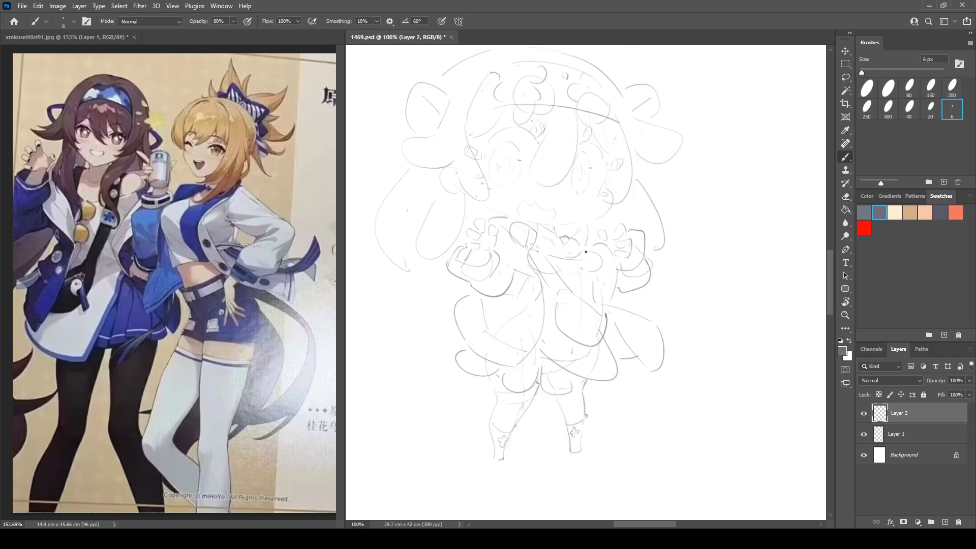
Rework the strap's edges over the torso until they fit and check them in both view orientations.
{"action": "left_click_drag", "start_coordinate": [583, 251], "coordinate": [599, 286]}
{"action": "key", "text": "ctrl+z"}
{"action": "left_click_drag", "start_coordinate": [583, 251], "coordinate": [597, 284]}
{"action": "key", "text": "ctrl+z"}
{"action": "mouse_move", "coordinate": [582, 251]}
{"action": "left_mouse_down"}
{"action": "mouse_move", "coordinate": [590, 304]}
{"action": "mouse_move", "coordinate": [618, 271]}
{"action": "mouse_move", "coordinate": [605, 297]}
{"action": "left_mouse_up"}
{"action": "key", "text": "ctrl+z"}
{"action": "left_click_drag", "start_coordinate": [644, 253], "coordinate": [621, 270]}
{"action": "key", "text": "ctrl+shift+h"}
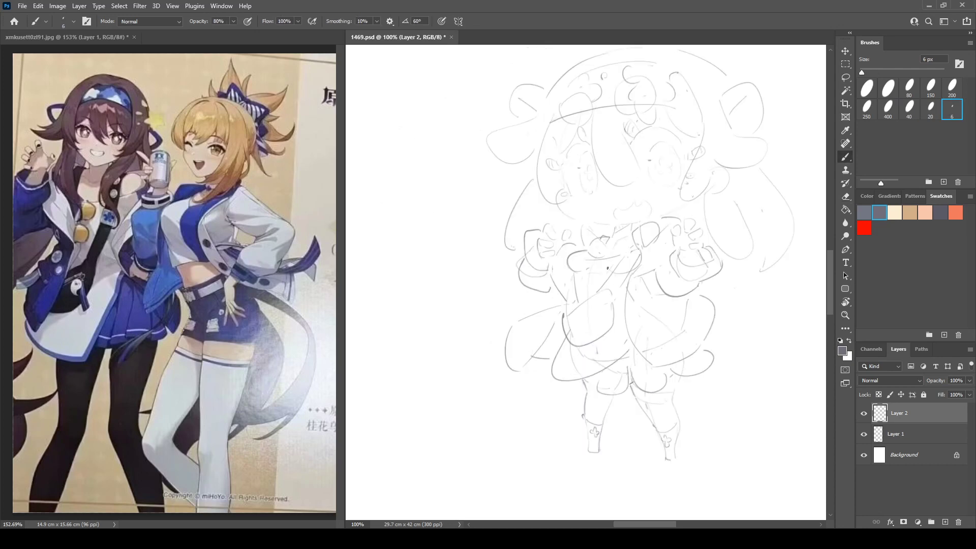
Add flap details and a small round charm with a face to the waist pouch.
{"action": "mouse_move", "coordinate": [573, 314]}
{"action": "left_mouse_down"}
{"action": "mouse_move", "coordinate": [585, 320]}
{"action": "mouse_move", "coordinate": [591, 311]}
{"action": "left_mouse_up"}
{"action": "key", "text": "e"}
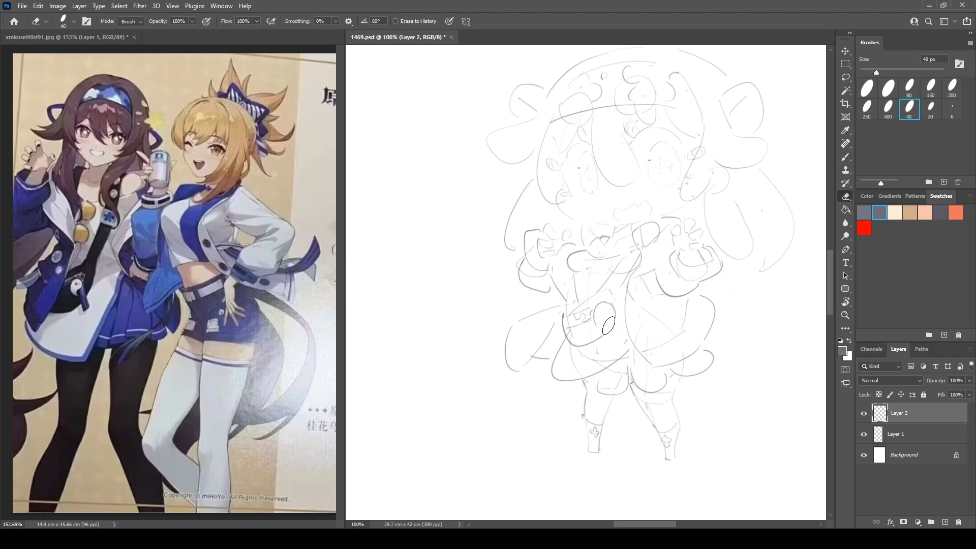
{"action": "key", "text": "b"}
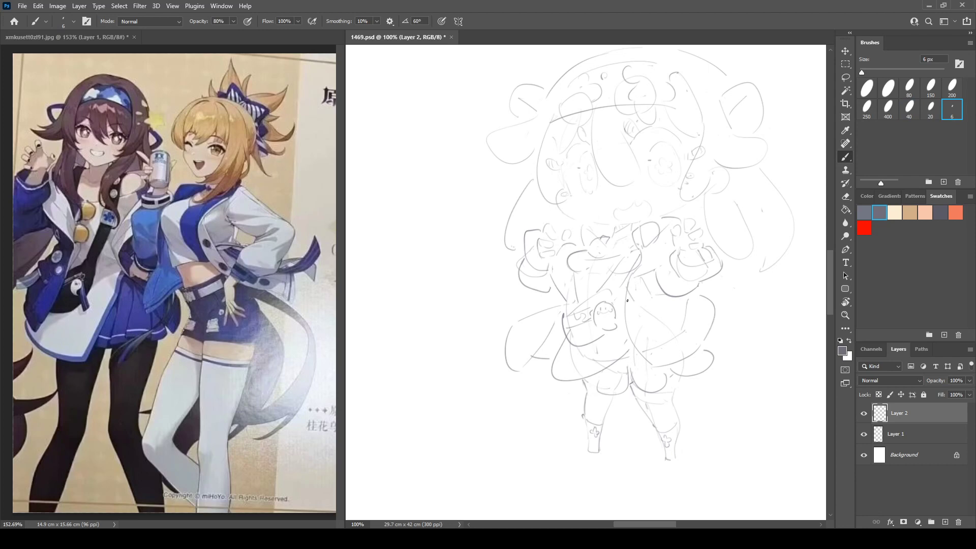
{"action": "left_click_drag", "start_coordinate": [669, 192], "coordinate": [652, 208]}
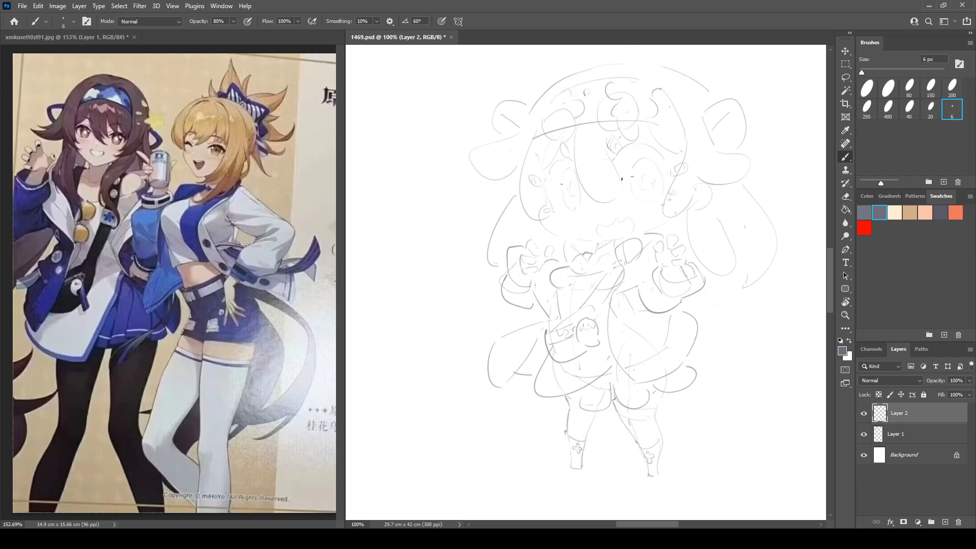
{"action": "mouse_move", "coordinate": [621, 179]}
{"action": "left_mouse_down"}
{"action": "mouse_move", "coordinate": [684, 166]}
{"action": "mouse_move", "coordinate": [661, 169]}
{"action": "left_mouse_up"}
{"action": "key", "text": "ctrl+z"}
{"action": "mouse_move", "coordinate": [618, 156]}
{"action": "left_mouse_down"}
{"action": "mouse_move", "coordinate": [646, 141]}
{"action": "mouse_move", "coordinate": [647, 153]}
{"action": "mouse_move", "coordinate": [623, 152]}
{"action": "mouse_move", "coordinate": [651, 143]}
{"action": "mouse_move", "coordinate": [665, 161]}
{"action": "left_mouse_up"}
{"action": "key", "text": "ctrl+z"}
{"action": "key", "text": "ctrl+shift+h"}
{"action": "key", "text": "e"}
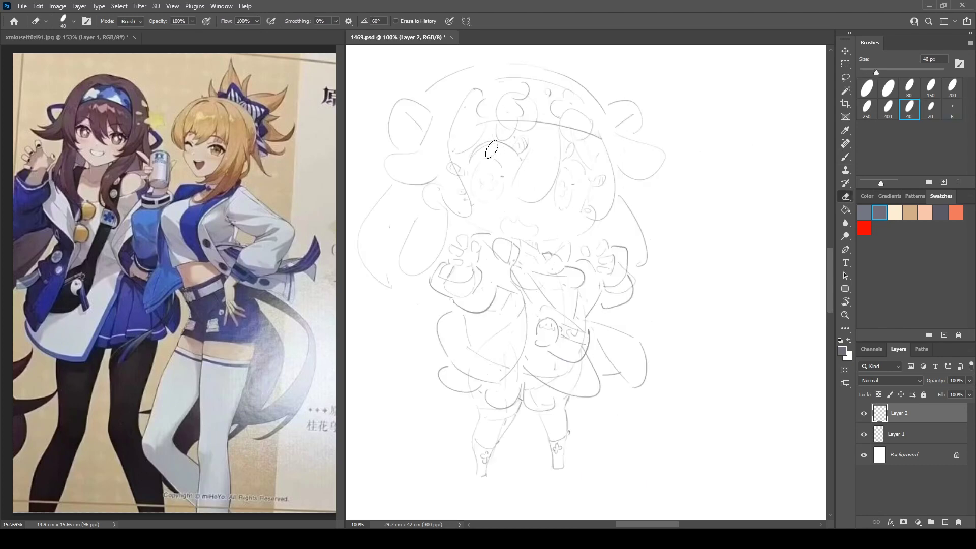
{"action": "left_click_drag", "start_coordinate": [480, 151], "coordinate": [499, 146]}
{"action": "key", "text": "b"}
{"action": "left_click_drag", "start_coordinate": [464, 175], "coordinate": [506, 146]}
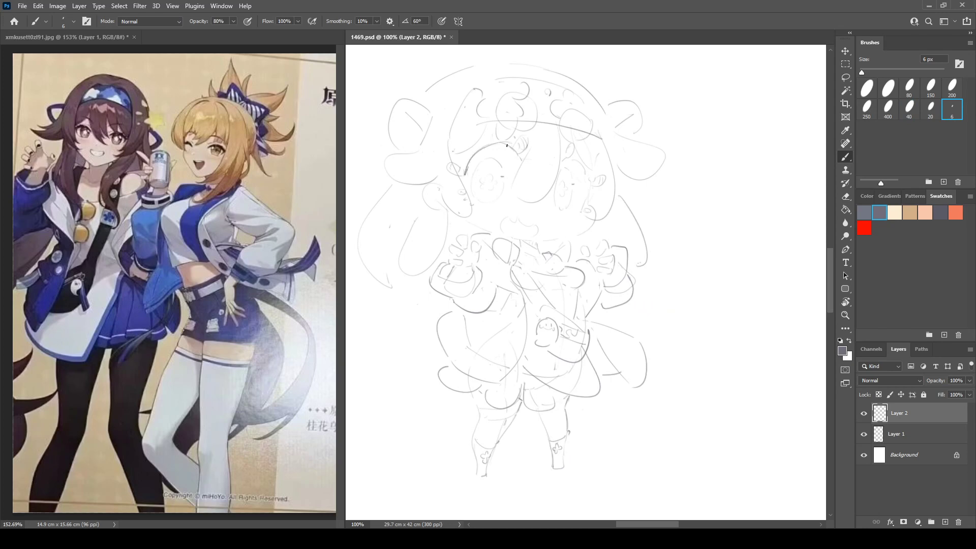
{"action": "key", "text": "ctrl+z"}
{"action": "mouse_move", "coordinate": [465, 174]}
{"action": "left_mouse_down"}
{"action": "mouse_move", "coordinate": [492, 147]}
{"action": "mouse_move", "coordinate": [514, 158]}
{"action": "mouse_move", "coordinate": [471, 163]}
{"action": "mouse_move", "coordinate": [468, 177]}
{"action": "mouse_move", "coordinate": [503, 162]}
{"action": "mouse_move", "coordinate": [467, 181]}
{"action": "left_mouse_up"}
{"action": "key", "text": "ctrl+z"}
{"action": "key", "text": "ctrl+z"}
{"action": "key", "text": "ctrl+z"}
Redraw the larger eye with a lash line, an oval iris and a clover-shaped pupil, checking it in mirrored view.
{"action": "left_click_drag", "start_coordinate": [501, 138], "coordinate": [517, 155]}
{"action": "key", "text": "ctrl+shift+h"}
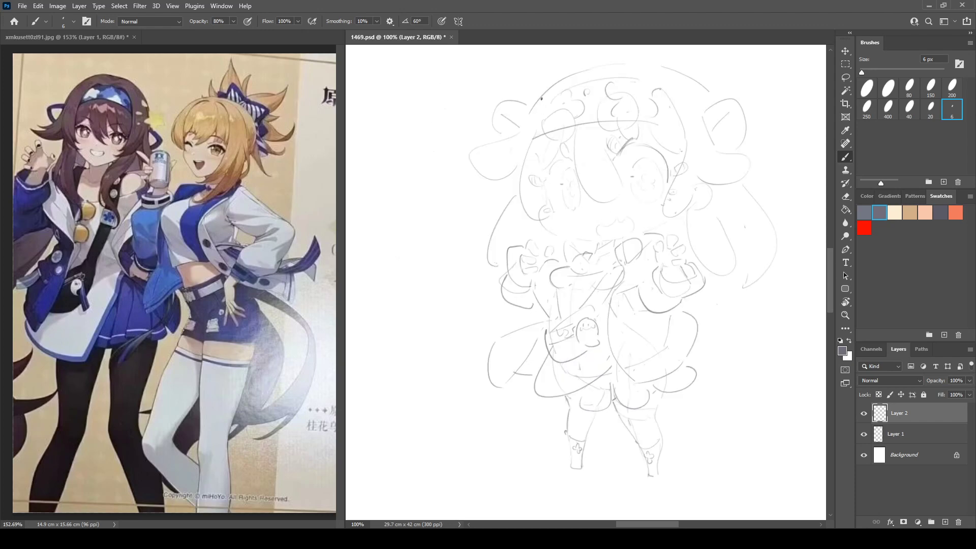
{"action": "key", "text": "e"}
{"action": "mouse_move", "coordinate": [620, 153]}
{"action": "left_mouse_down"}
{"action": "mouse_move", "coordinate": [616, 156]}
{"action": "mouse_move", "coordinate": [651, 136]}
{"action": "mouse_move", "coordinate": [619, 131]}
{"action": "mouse_move", "coordinate": [614, 143]}
{"action": "mouse_move", "coordinate": [652, 156]}
{"action": "mouse_move", "coordinate": [633, 195]}
{"action": "mouse_move", "coordinate": [642, 166]}
{"action": "mouse_move", "coordinate": [642, 201]}
{"action": "mouse_move", "coordinate": [651, 153]}
{"action": "mouse_move", "coordinate": [633, 192]}
{"action": "mouse_move", "coordinate": [643, 158]}
{"action": "mouse_move", "coordinate": [632, 175]}
{"action": "mouse_move", "coordinate": [657, 189]}
{"action": "mouse_move", "coordinate": [648, 155]}
{"action": "mouse_move", "coordinate": [640, 203]}
{"action": "mouse_move", "coordinate": [636, 193]}
{"action": "mouse_move", "coordinate": [658, 190]}
{"action": "mouse_move", "coordinate": [647, 156]}
{"action": "mouse_move", "coordinate": [656, 197]}
{"action": "left_mouse_up"}
{"action": "key", "text": "b"}
{"action": "key", "text": "ctrl+z"}
{"action": "key", "text": "ctrl+z"}
{"action": "key", "text": "ctrl+z"}
{"action": "key", "text": "ctrl+z"}
{"action": "key", "text": "ctrl+shift+h"}
{"action": "left_click_drag", "start_coordinate": [487, 173], "coordinate": [491, 187]}
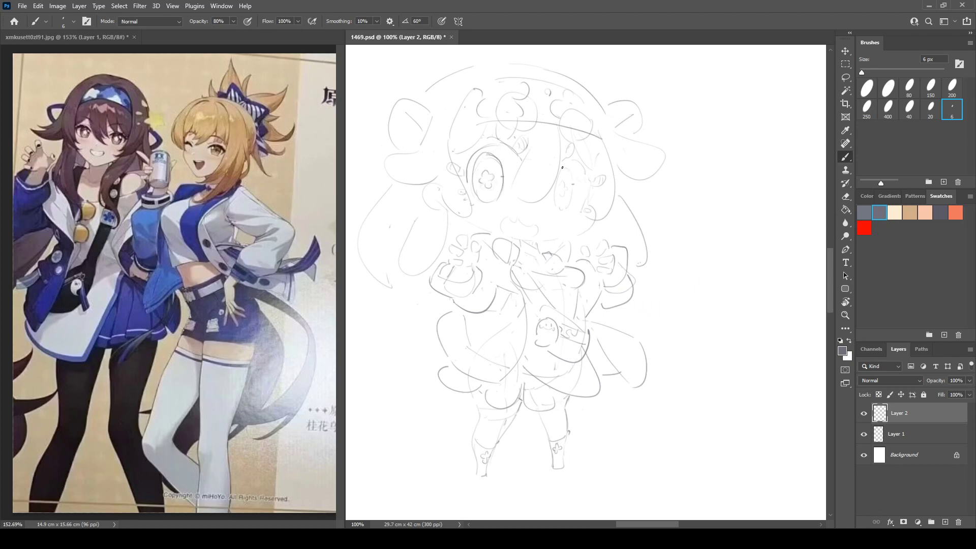
{"action": "key", "text": "ctrl+shift+h"}
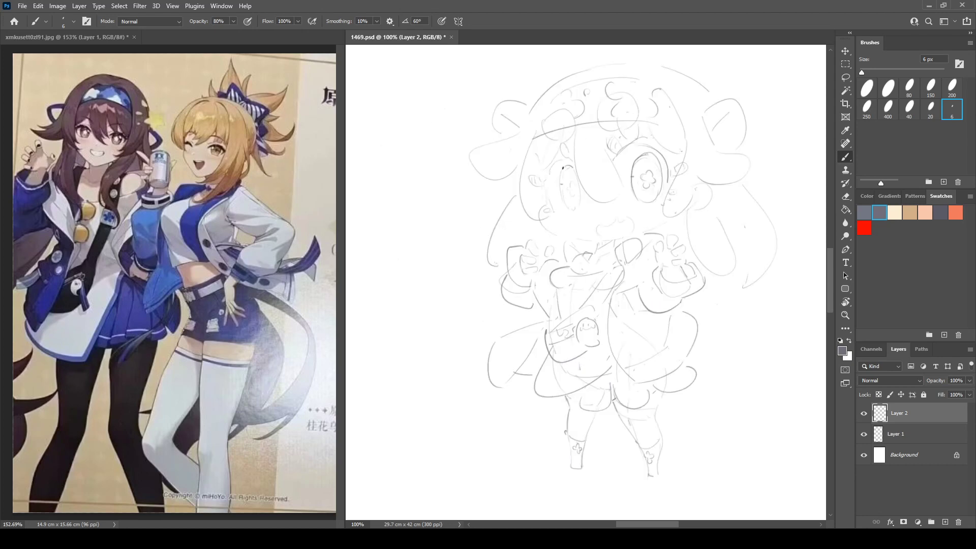
Redraw the other eye with an oval iris and upper lash line and check both eyes in mirrored view.
{"action": "left_click_drag", "start_coordinate": [561, 158], "coordinate": [548, 189]}
{"action": "key", "text": "ctrl+z"}
{"action": "key", "text": "e"}
{"action": "key", "text": "b"}
{"action": "key", "text": "ctrl+shift+h"}
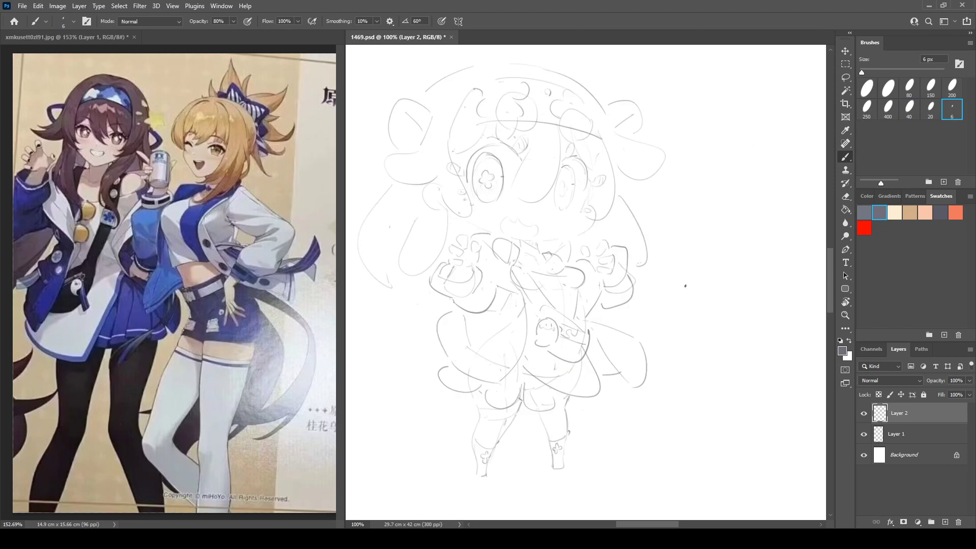
Erase the old mouth on Layer 1, redraw it as a small cat-like mouth, and compare the face in mirrored view.
{"action": "left_click_drag", "start_coordinate": [710, 300], "coordinate": [739, 285]}
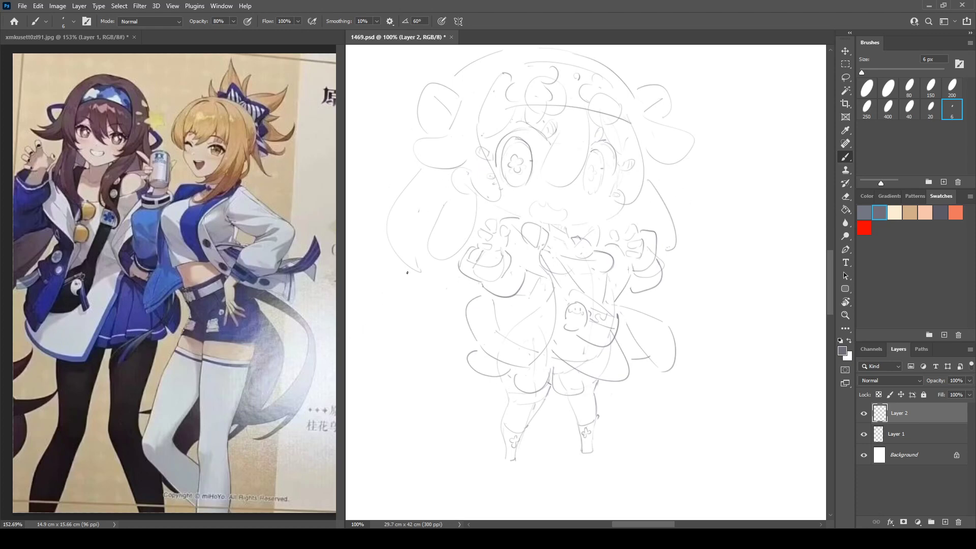
{"action": "key", "text": "ctrl+shift+h"}
{"action": "left_click_drag", "start_coordinate": [728, 243], "coordinate": [689, 250]}
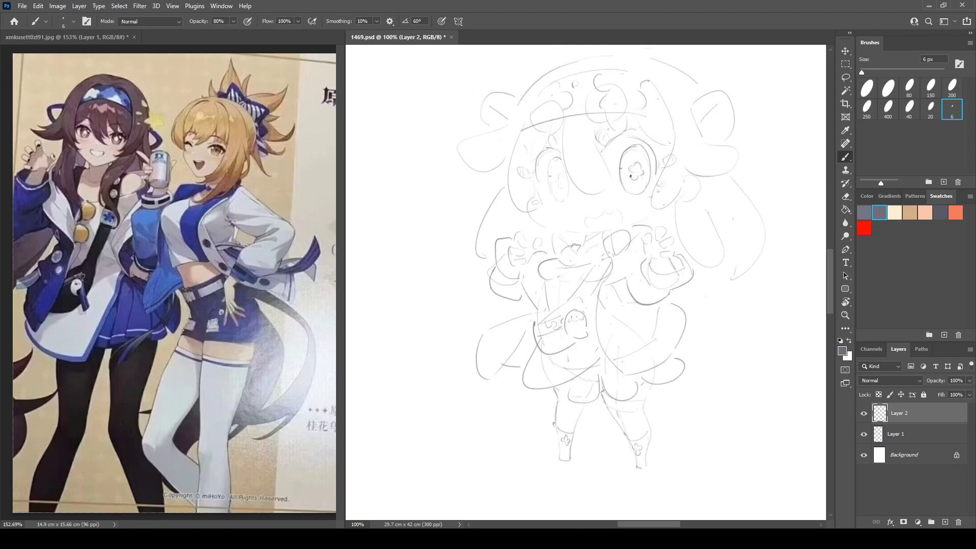
{"action": "key", "text": "e"}
{"action": "key", "text": "alt+bracketleft"}
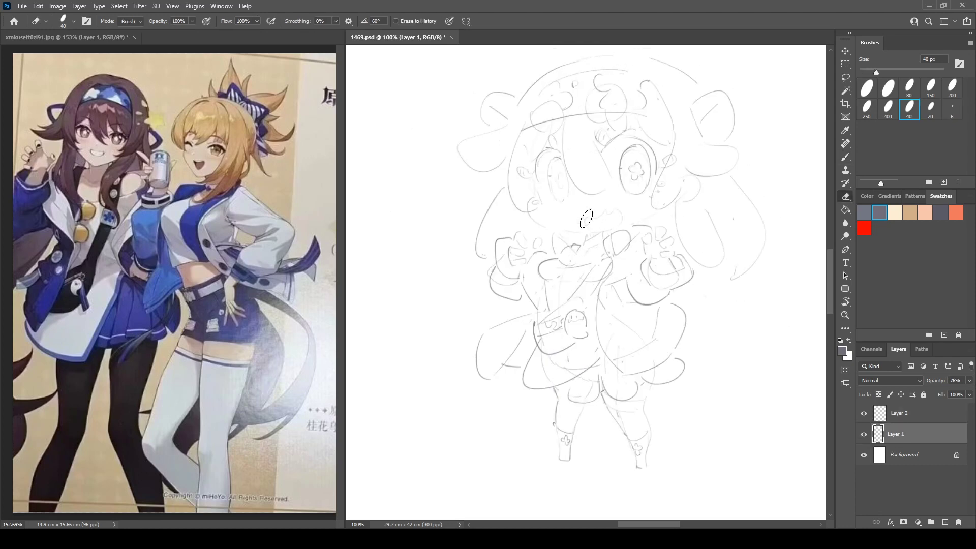
{"action": "key", "text": "b"}
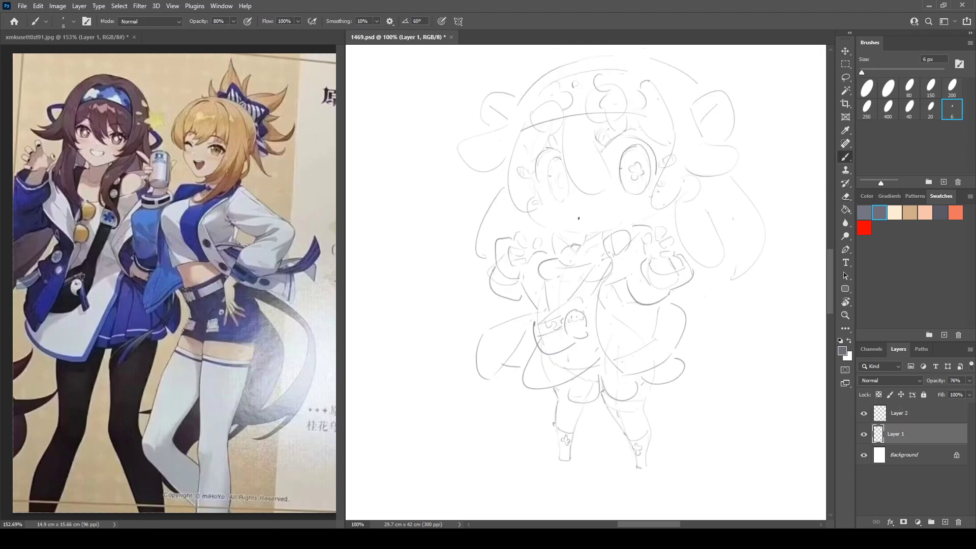
{"action": "key", "text": "e"}
{"action": "left_click_drag", "start_coordinate": [581, 216], "coordinate": [575, 216]}
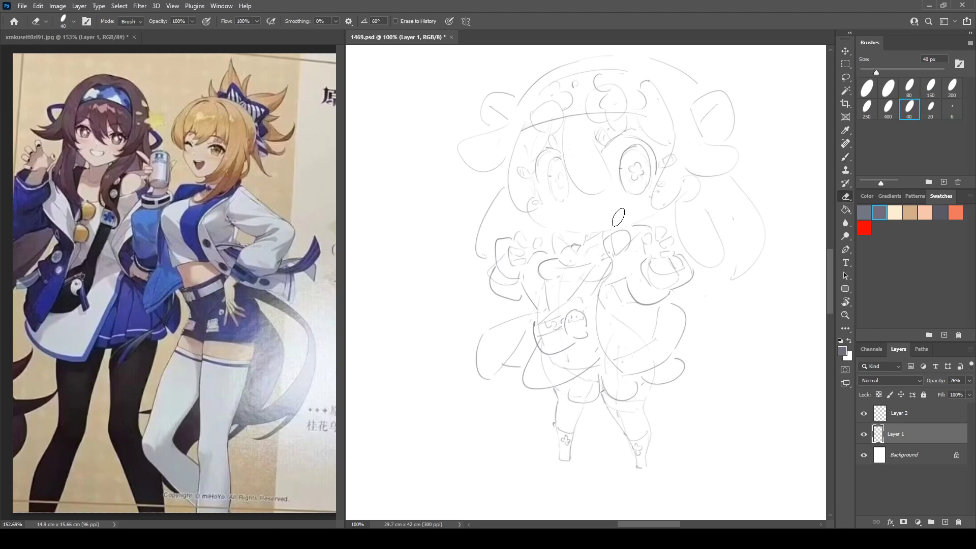
{"action": "key", "text": "b"}
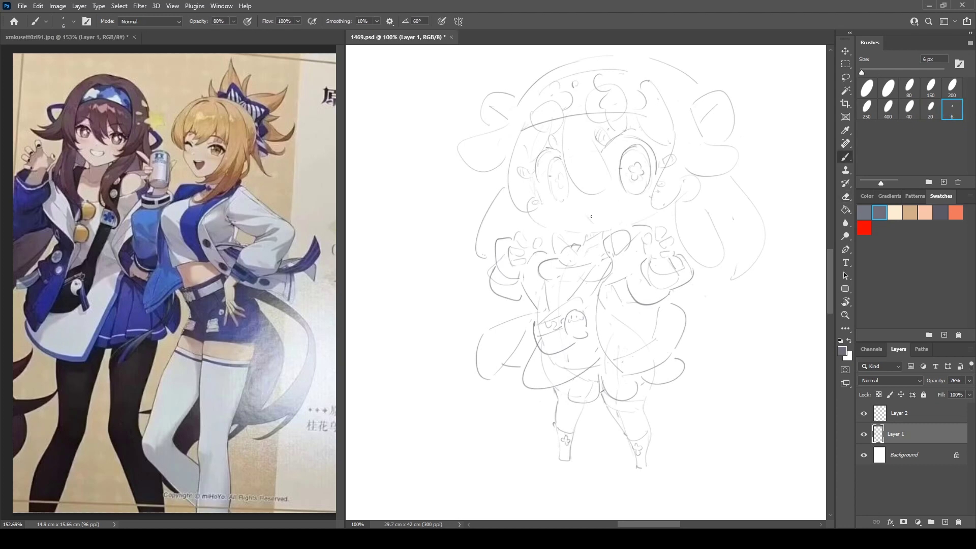
{"action": "key", "text": "e"}
{"action": "left_click_drag", "start_coordinate": [591, 216], "coordinate": [615, 222]}
{"action": "key", "text": "b"}
{"action": "key", "text": "ctrl+shift+h"}
{"action": "key", "text": "ctrl+shift+h"}
{"action": "key", "text": "ctrl+shift+h"}
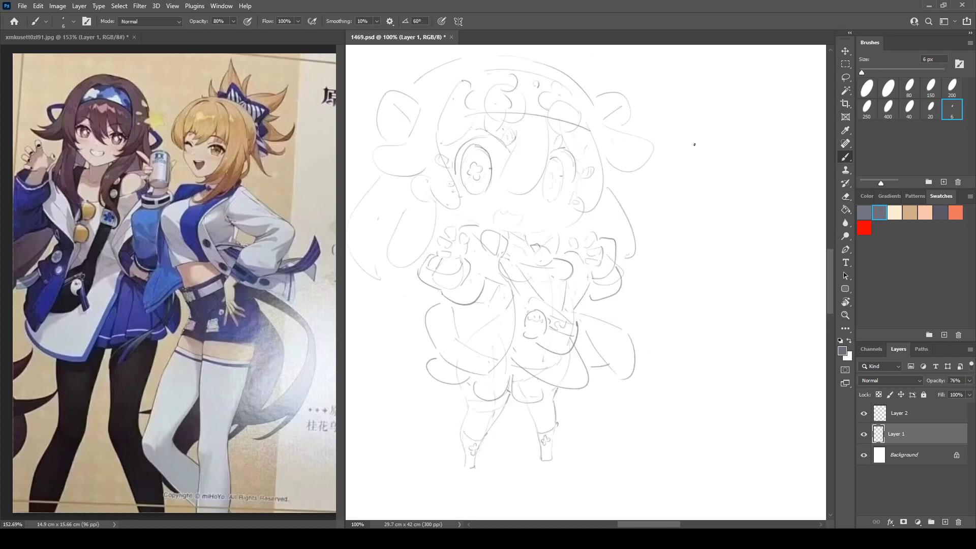
{"action": "key", "text": "ctrl+shift+h"}
On Layer 2, clean up and redraw the larger eye's iris outline, checking it in mirrored view.
{"action": "key", "text": "e"}
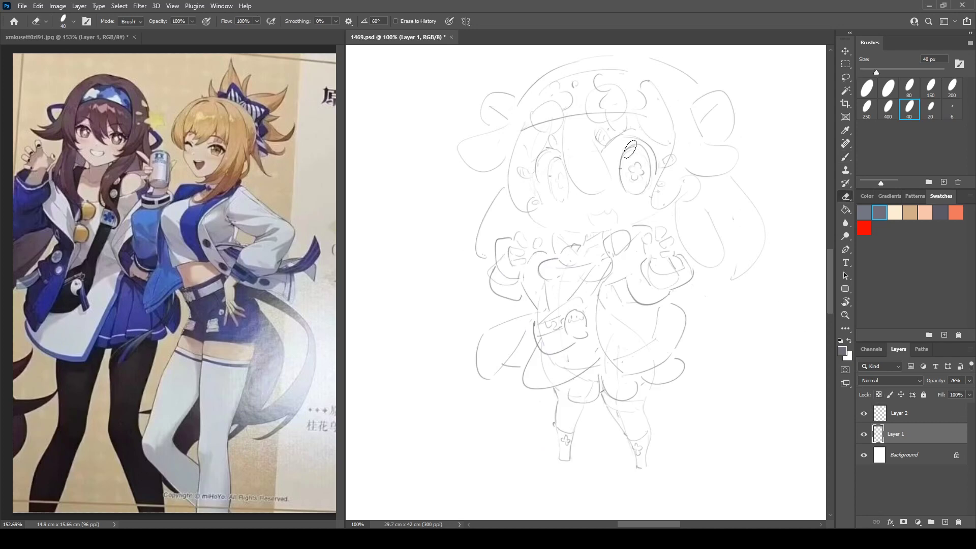
{"action": "key", "text": "alt+bracketright"}
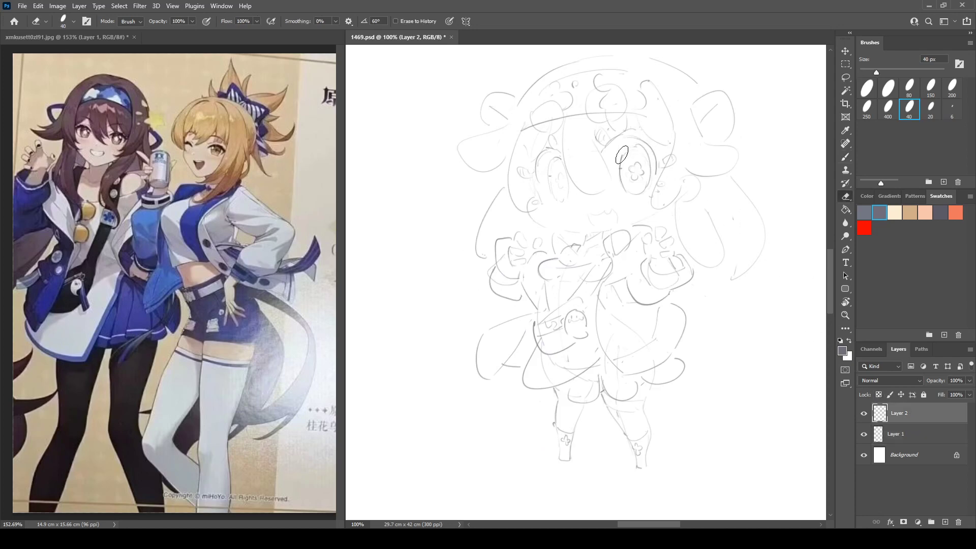
{"action": "key", "text": "b"}
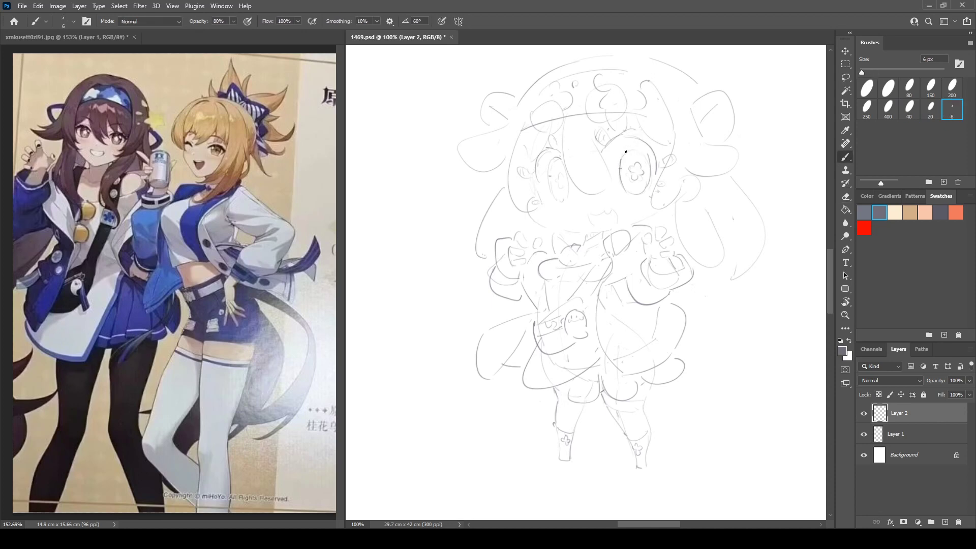
{"action": "key", "text": "e"}
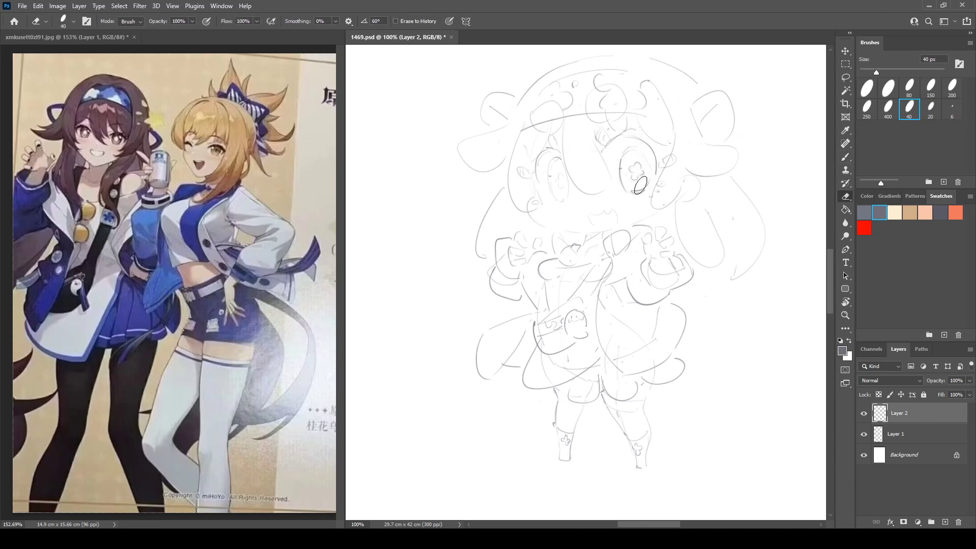
{"action": "key", "text": "b"}
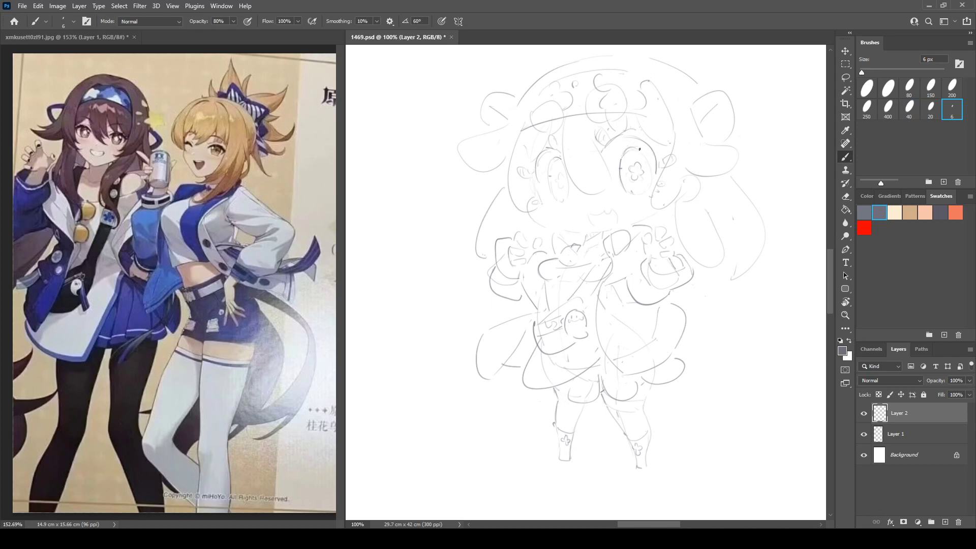
{"action": "mouse_move", "coordinate": [642, 191]}
{"action": "left_mouse_down"}
{"action": "mouse_move", "coordinate": [652, 167]}
{"action": "mouse_move", "coordinate": [639, 148]}
{"action": "left_mouse_up"}
{"action": "key", "text": "ctrl+shift+h"}
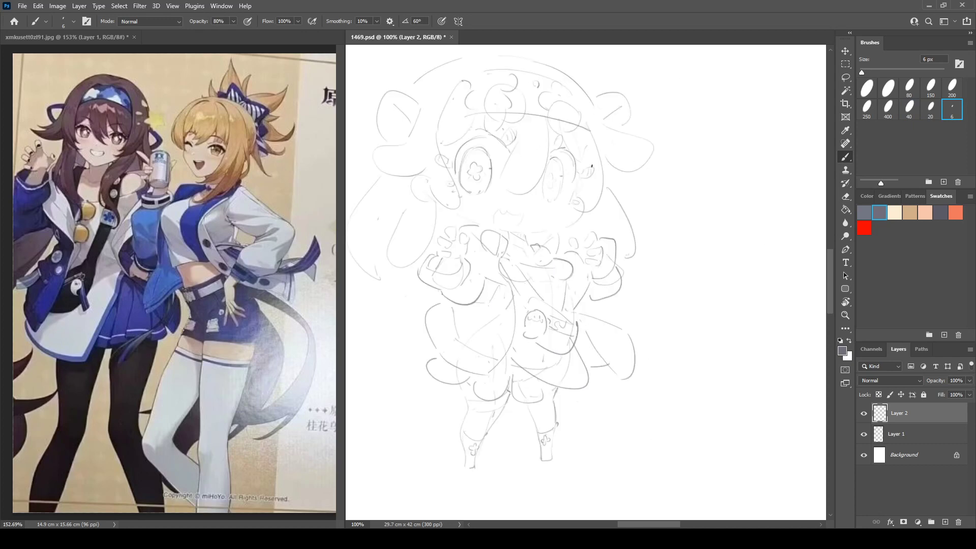
{"action": "key", "text": "ctrl+shift+h"}
Draw a long, wide hair lock with a side tuft flowing down beside the coat on the clover-pupil eye's side.
{"action": "mouse_move", "coordinate": [721, 276]}
{"action": "left_mouse_down"}
{"action": "mouse_move", "coordinate": [777, 353]}
{"action": "mouse_move", "coordinate": [765, 390]}
{"action": "left_mouse_up"}
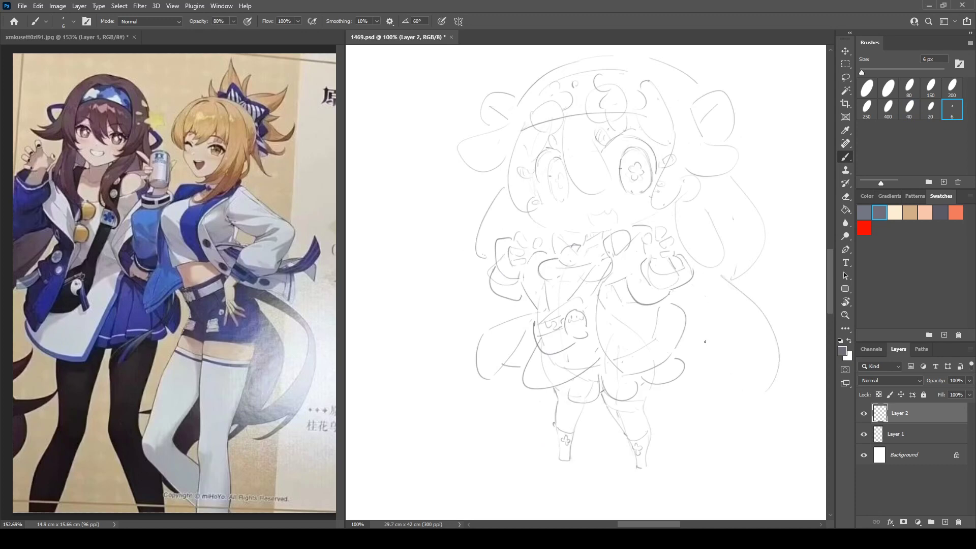
{"action": "left_click_drag", "start_coordinate": [699, 316], "coordinate": [713, 421]}
{"action": "mouse_move", "coordinate": [761, 309]}
{"action": "left_mouse_down"}
{"action": "mouse_move", "coordinate": [763, 348]}
{"action": "mouse_move", "coordinate": [704, 421]}
{"action": "left_mouse_up"}
{"action": "left_click_drag", "start_coordinate": [710, 363], "coordinate": [707, 389]}
Draw a matching long hair lock on the pouch side, adding an outward tuft and a curled strand, and check it mirrored.
{"action": "mouse_move", "coordinate": [491, 245]}
{"action": "left_mouse_down"}
{"action": "mouse_move", "coordinate": [442, 273]}
{"action": "mouse_move", "coordinate": [454, 404]}
{"action": "mouse_move", "coordinate": [485, 276]}
{"action": "left_mouse_up"}
{"action": "left_click_drag", "start_coordinate": [458, 330], "coordinate": [498, 306]}
{"action": "key", "text": "e"}
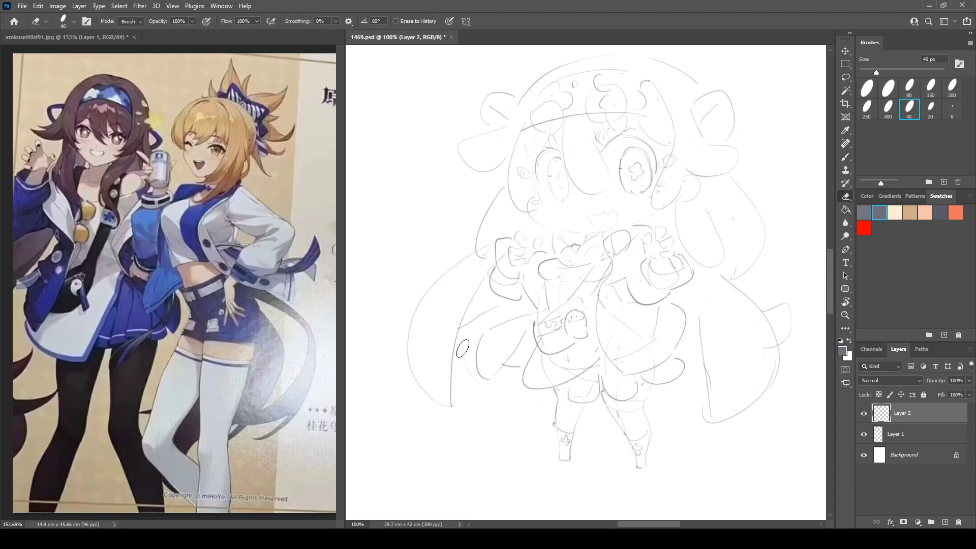
{"action": "key", "text": "b"}
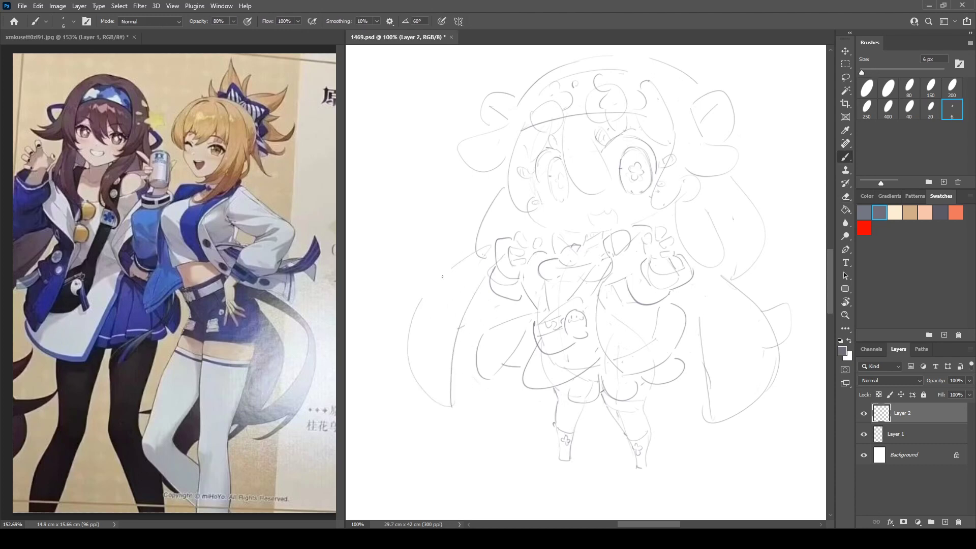
{"action": "left_click_drag", "start_coordinate": [442, 276], "coordinate": [460, 274]}
{"action": "left_click_drag", "start_coordinate": [464, 364], "coordinate": [508, 380]}
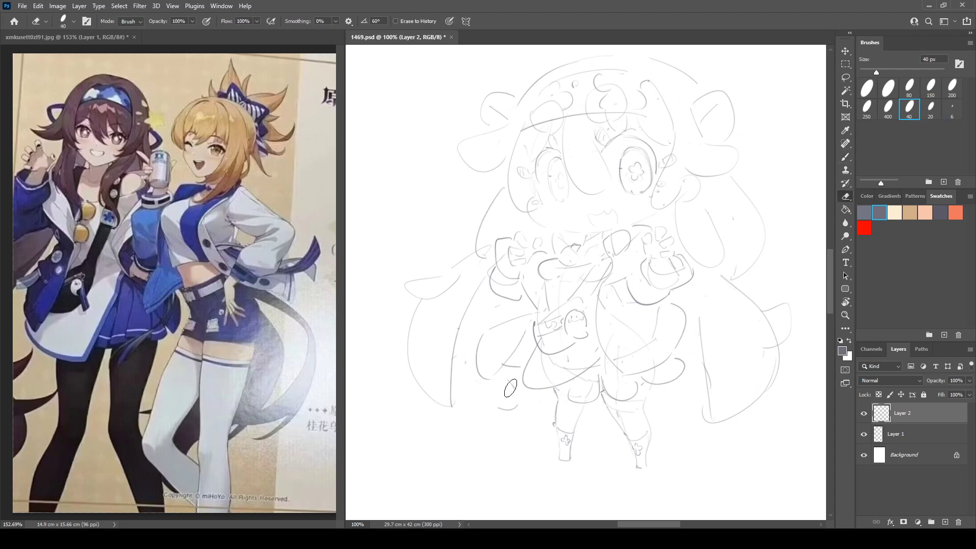
{"action": "key", "text": "b"}
{"action": "key", "text": "ctrl+shift+h"}
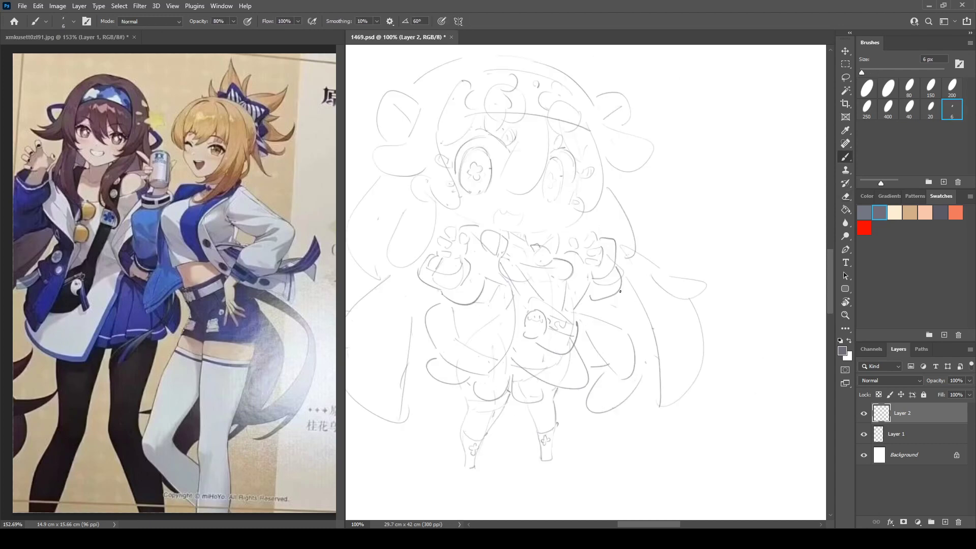
Erase the inner edge of the long hair lock opposite the pouch, redraw it, and check it unmirrored.
{"action": "left_click_drag", "start_coordinate": [638, 256], "coordinate": [716, 250]}
{"action": "key", "text": "e"}
{"action": "left_click_drag", "start_coordinate": [479, 409], "coordinate": [488, 314]}
{"action": "key", "text": "b"}
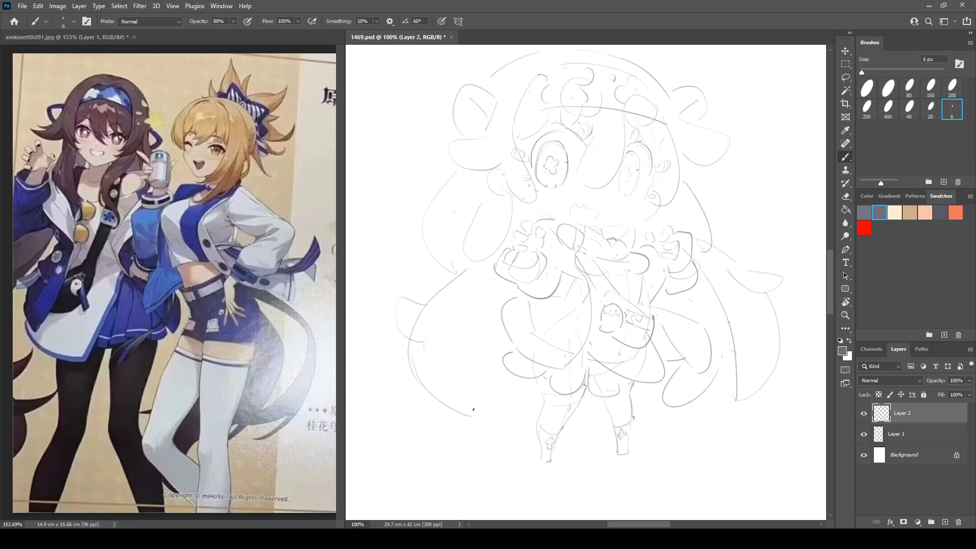
{"action": "left_click_drag", "start_coordinate": [485, 399], "coordinate": [487, 274]}
{"action": "left_click_drag", "start_coordinate": [489, 360], "coordinate": [499, 348]}
{"action": "key", "text": "ctrl+shift+h"}
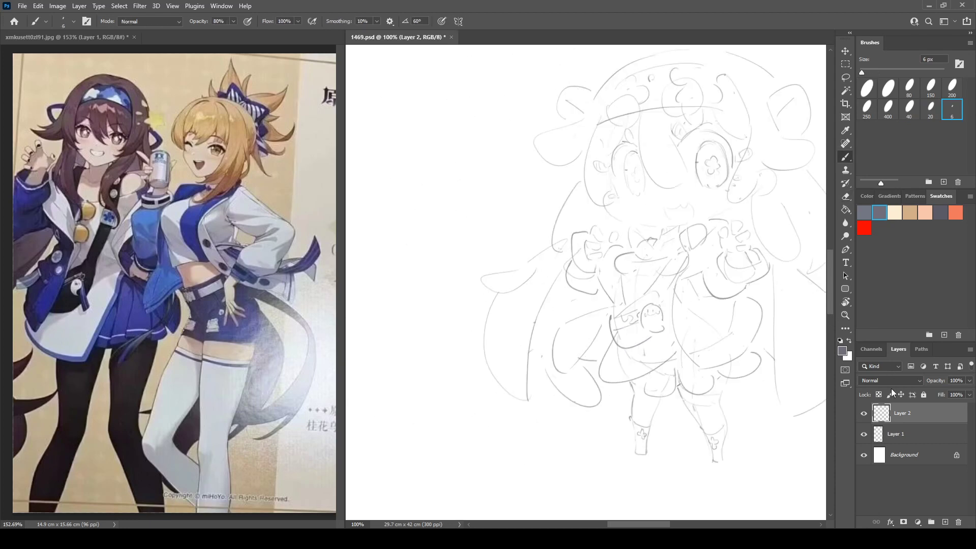
On Layer 1, erase the figure's cat-shaped mouth and rework it, checking the face in mirrored view.
{"action": "left_click", "coordinate": [896, 434]}
{"action": "key", "text": "e"}
{"action": "key", "text": "b"}
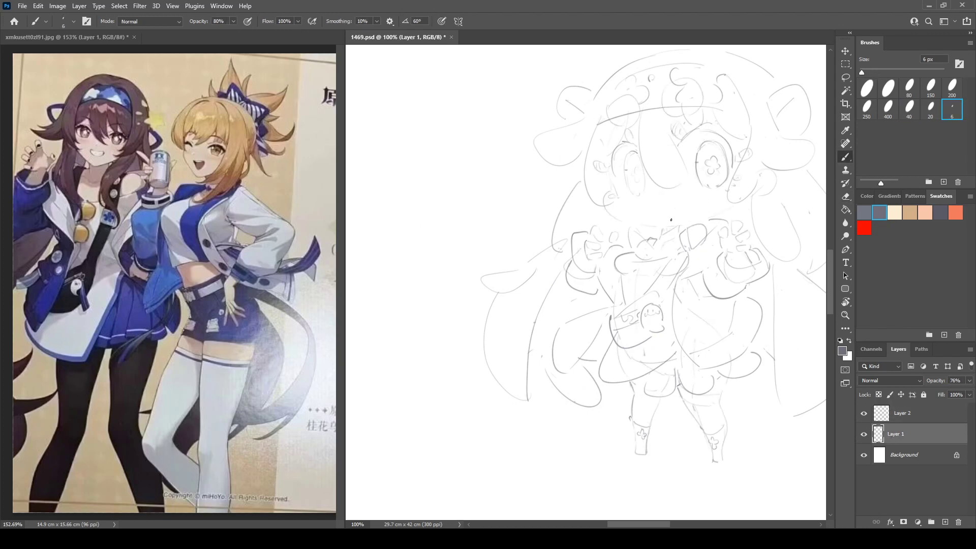
{"action": "key", "text": "ctrl+shift+h"}
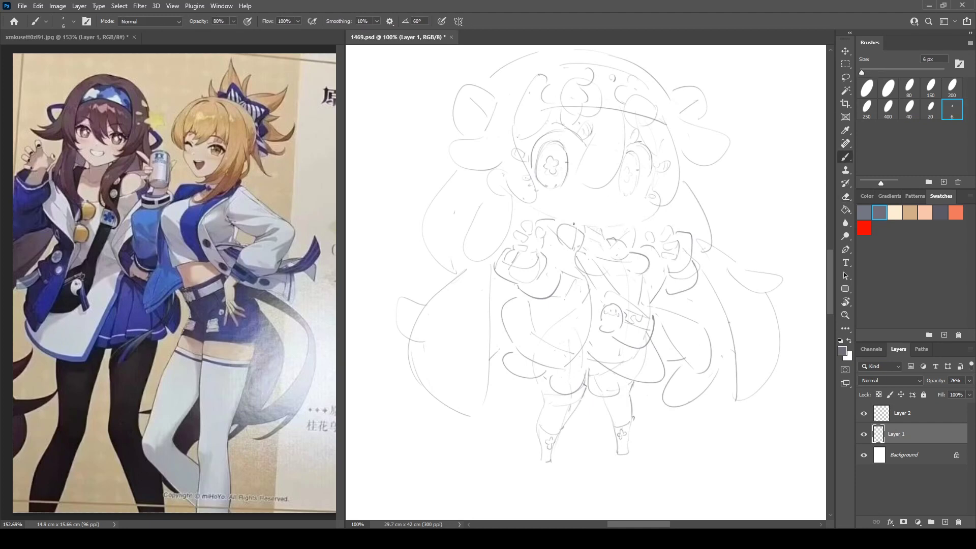
{"action": "key", "text": "e"}
{"action": "key", "text": "b"}
{"action": "key", "text": "ctrl+shift+h"}
{"action": "mouse_move", "coordinate": [709, 188]}
{"action": "left_mouse_down"}
{"action": "mouse_move", "coordinate": [619, 181]}
{"action": "mouse_move", "coordinate": [616, 199]}
{"action": "left_mouse_up"}
{"action": "key", "text": "e"}
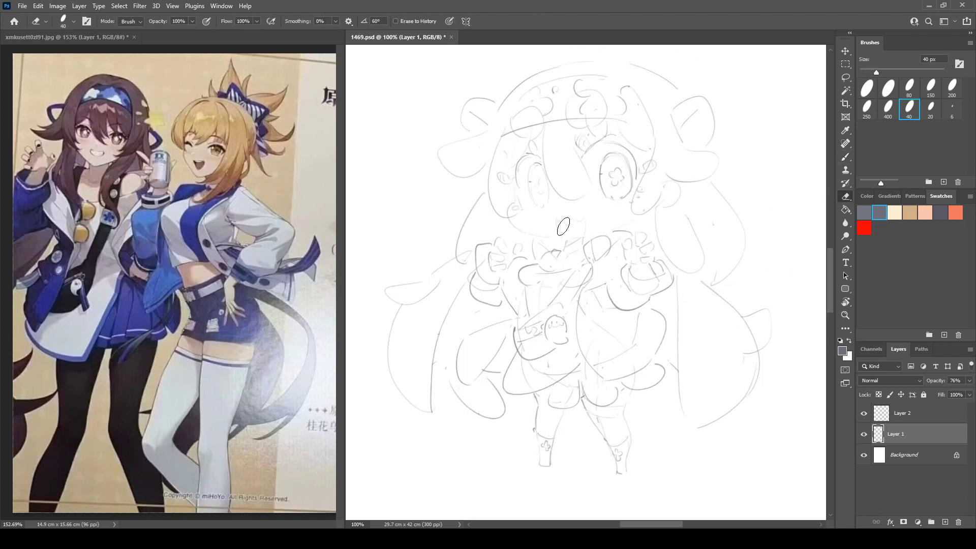
Try a small faint mouth in a new placement, compare it in mirrored view, and erase it.
{"action": "key", "text": "b"}
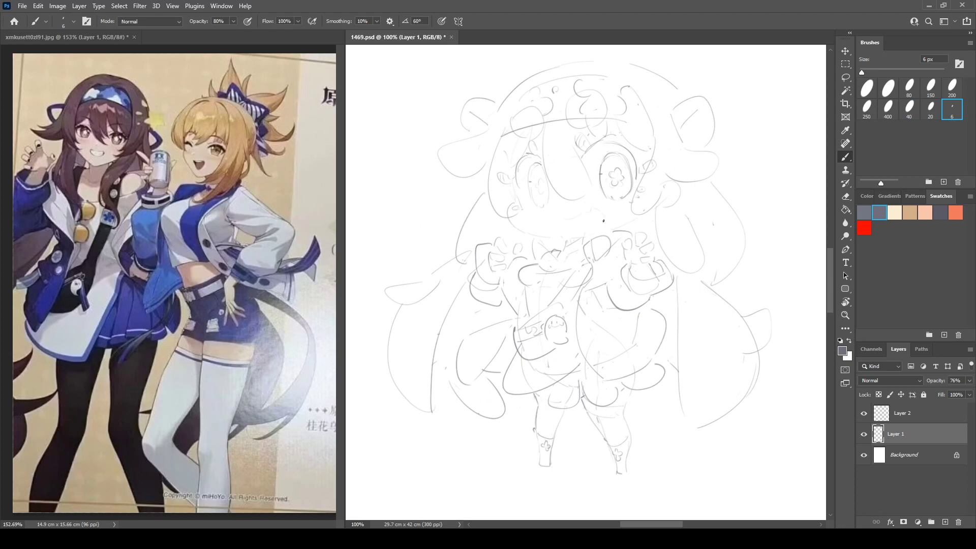
{"action": "key", "text": "h"}
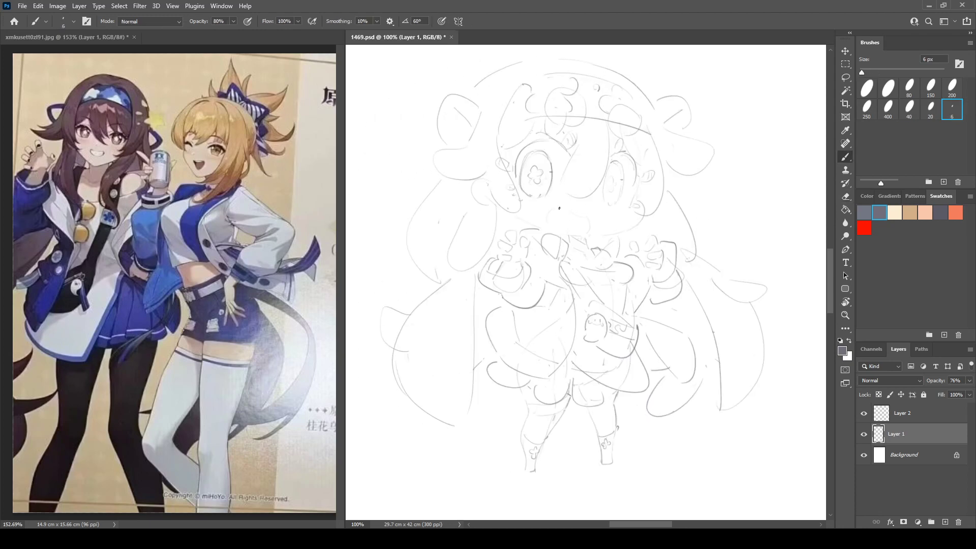
{"action": "key", "text": "e"}
{"action": "key", "text": "b"}
{"action": "key", "text": "h"}
{"action": "mouse_move", "coordinate": [689, 229]}
{"action": "left_mouse_down"}
{"action": "mouse_move", "coordinate": [638, 214]}
{"action": "mouse_move", "coordinate": [634, 246]}
{"action": "left_mouse_up"}
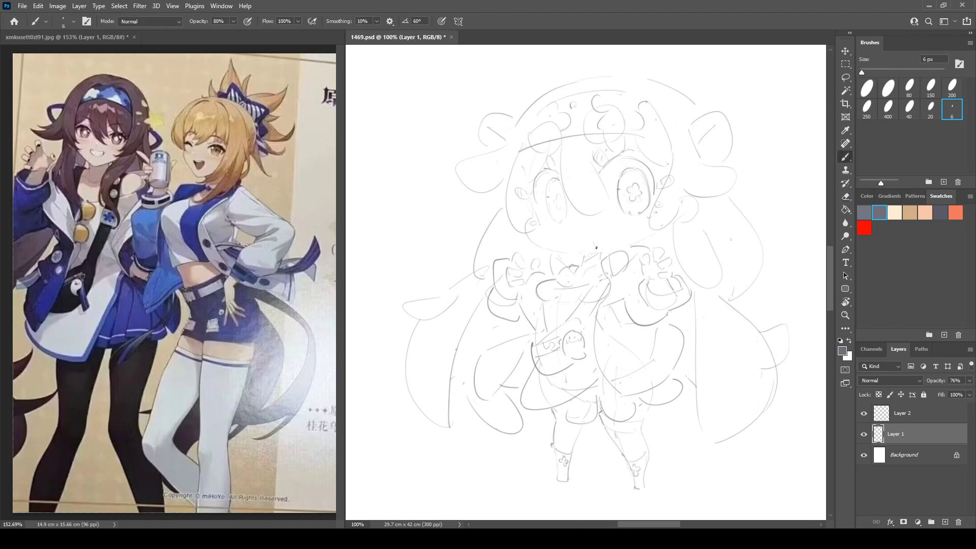
{"action": "key", "text": "h"}
{"action": "key", "text": "h"}
{"action": "key", "text": "e"}
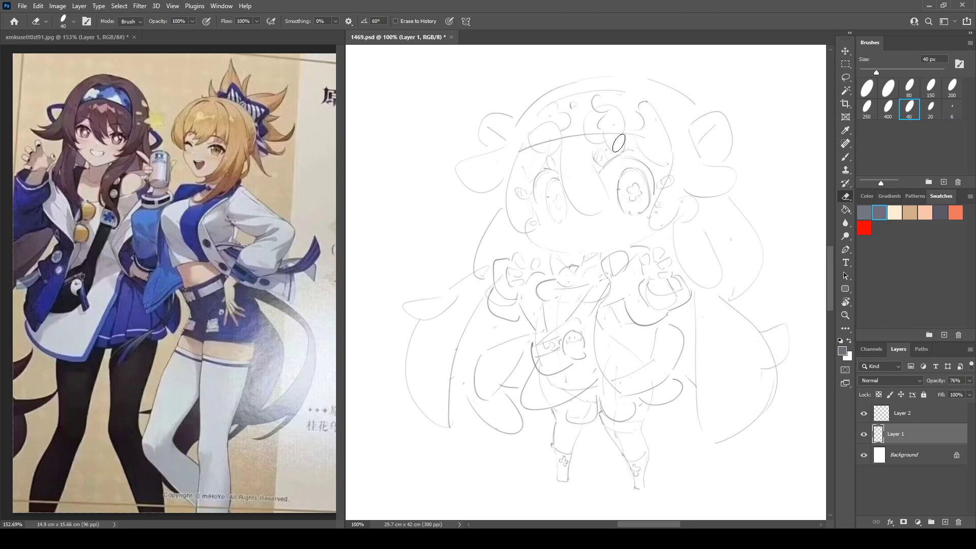
Merge Layer 1 and Layer 2 into a single sketch layer.
{"action": "left_click", "coordinate": [881, 414], "text": "shift"}
{"action": "key", "text": "ctrl+e"}
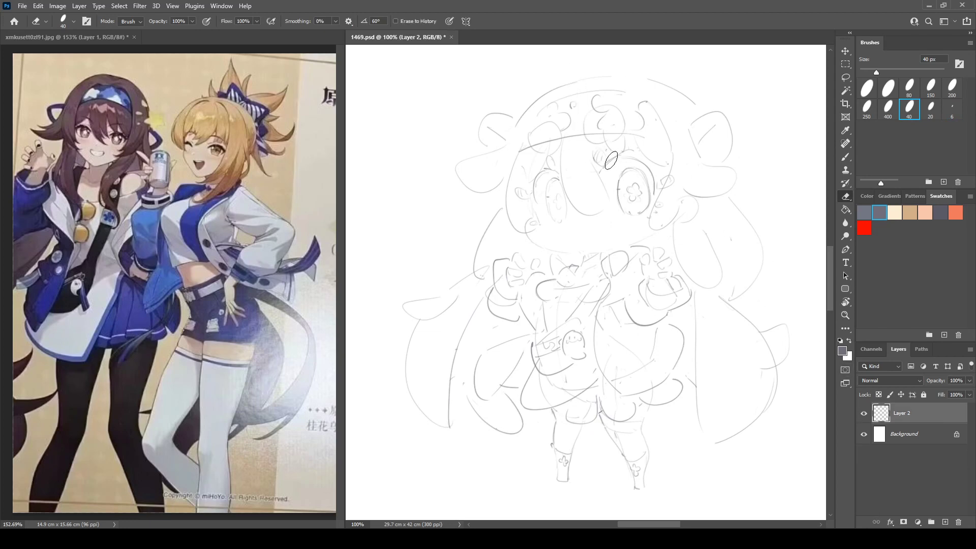
{"action": "key", "text": "l"}
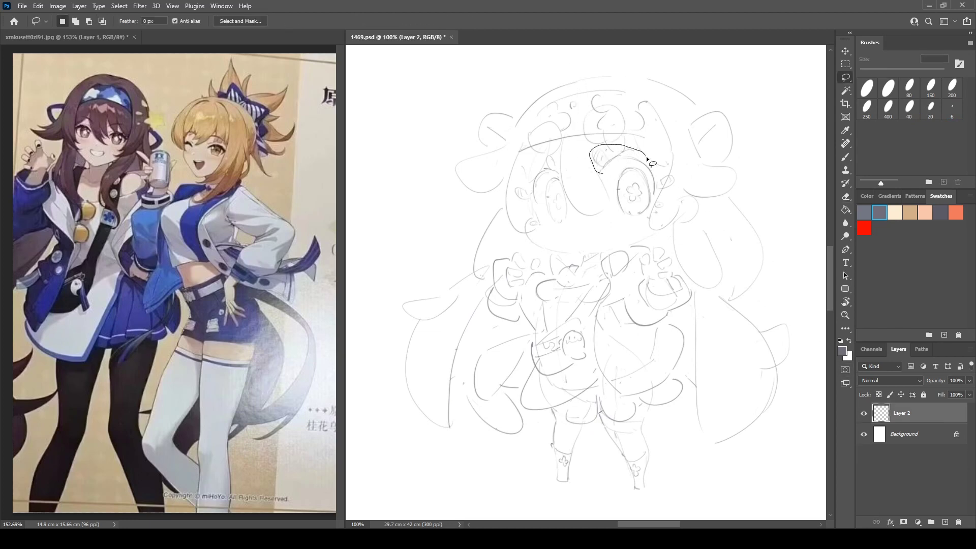
{"action": "left_click_drag", "start_coordinate": [646, 158], "coordinate": [647, 165]}
{"action": "key", "text": "ctrl+z"}
{"action": "key", "text": "ctrl+d"}
Try another mouth between the eyes and chin, check it mirrored, and erase it.
{"action": "key", "text": "b"}
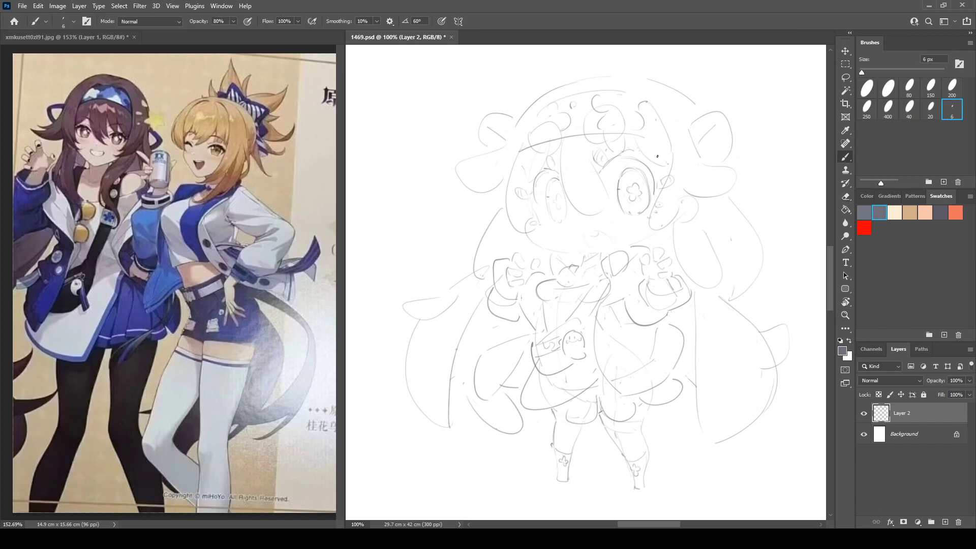
{"action": "key", "text": "ctrl+shift+h"}
{"action": "key", "text": "ctrl+shift+h"}
{"action": "key", "text": "e"}
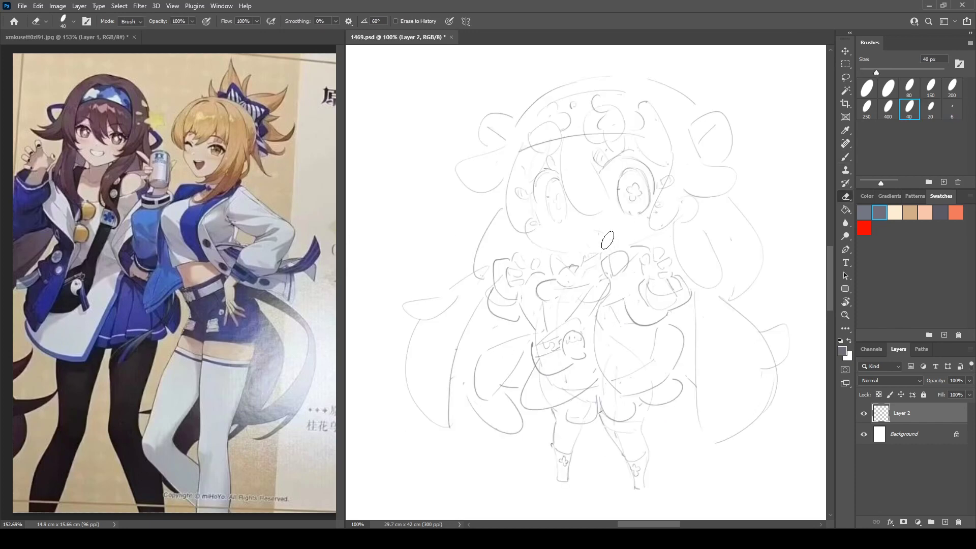
Redraw the jaw line as one smooth curve from the chin up to the cheek beside the clover-pupil eye, checking it mirrored.
{"action": "key", "text": "b"}
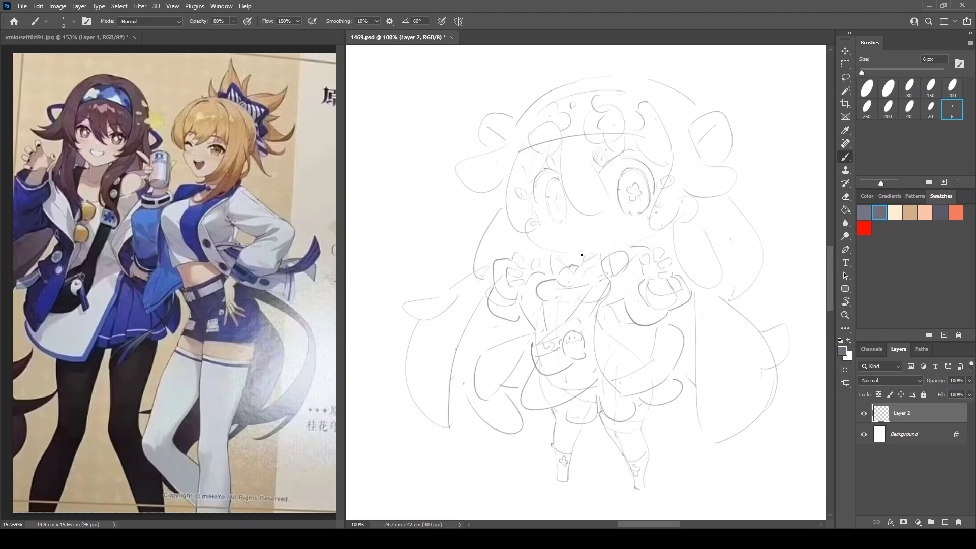
{"action": "left_click_drag", "start_coordinate": [595, 252], "coordinate": [650, 235]}
{"action": "key", "text": "ctrl+z"}
{"action": "key", "text": "ctrl+z"}
{"action": "key", "text": "ctrl+z"}
{"action": "mouse_move", "coordinate": [569, 252]}
{"action": "left_mouse_down"}
{"action": "mouse_move", "coordinate": [622, 245]}
{"action": "mouse_move", "coordinate": [654, 233]}
{"action": "left_mouse_up"}
{"action": "key", "text": "ctrl+z"}
{"action": "left_click_drag", "start_coordinate": [559, 251], "coordinate": [656, 226]}
{"action": "key", "text": "ctrl+z"}
{"action": "mouse_move", "coordinate": [555, 249]}
{"action": "left_mouse_down"}
{"action": "mouse_move", "coordinate": [639, 234]}
{"action": "mouse_move", "coordinate": [656, 222]}
{"action": "left_mouse_up"}
{"action": "key", "text": "ctrl+z"}
{"action": "left_click_drag", "start_coordinate": [565, 252], "coordinate": [664, 224]}
{"action": "key", "text": "ctrl+z"}
{"action": "left_click_drag", "start_coordinate": [570, 252], "coordinate": [660, 228]}
{"action": "key", "text": "ctrl+shift+h"}
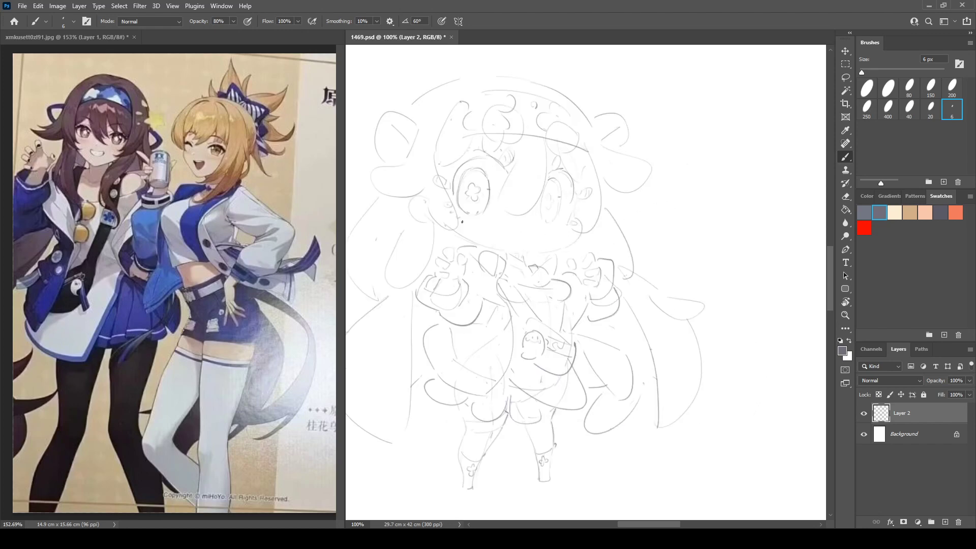
{"action": "key", "text": "h"}
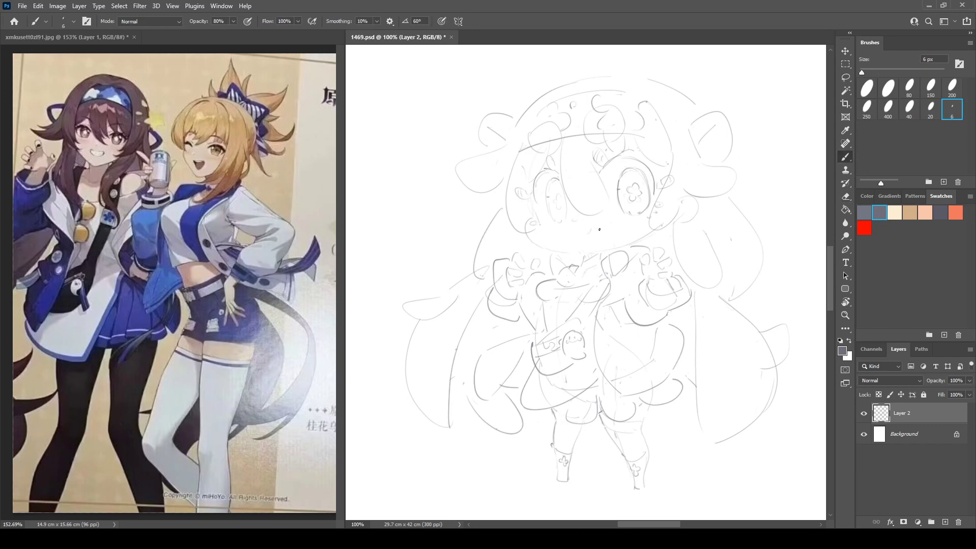
Try a mouth just above the redrawn chin and check it in mirrored view.
{"action": "key", "text": "ctrl+shift+h"}
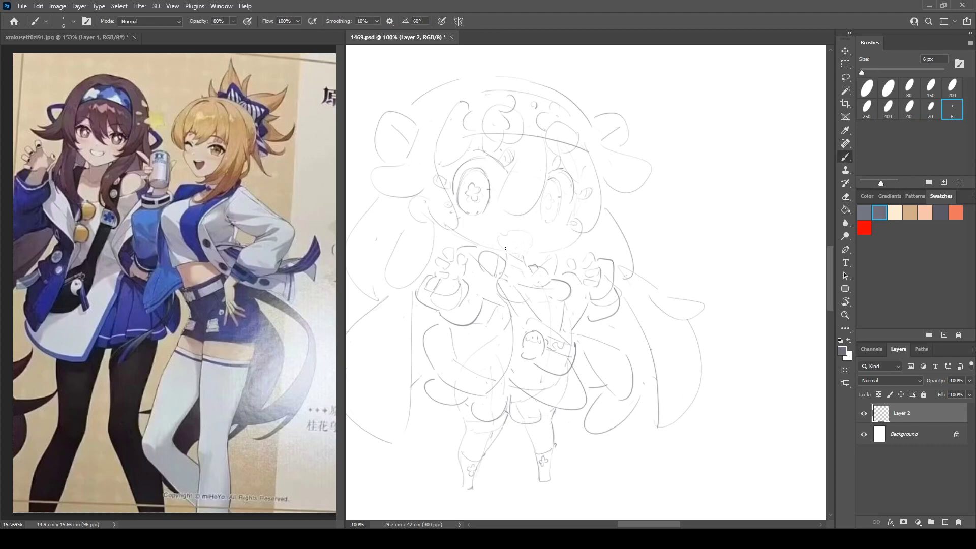
{"action": "key", "text": "ctrl+shift+h"}
Erase the lower outline of the pouch-side sleeve and redraw it as a longer cuff under the hand, checking it mirrored.
{"action": "key", "text": "e"}
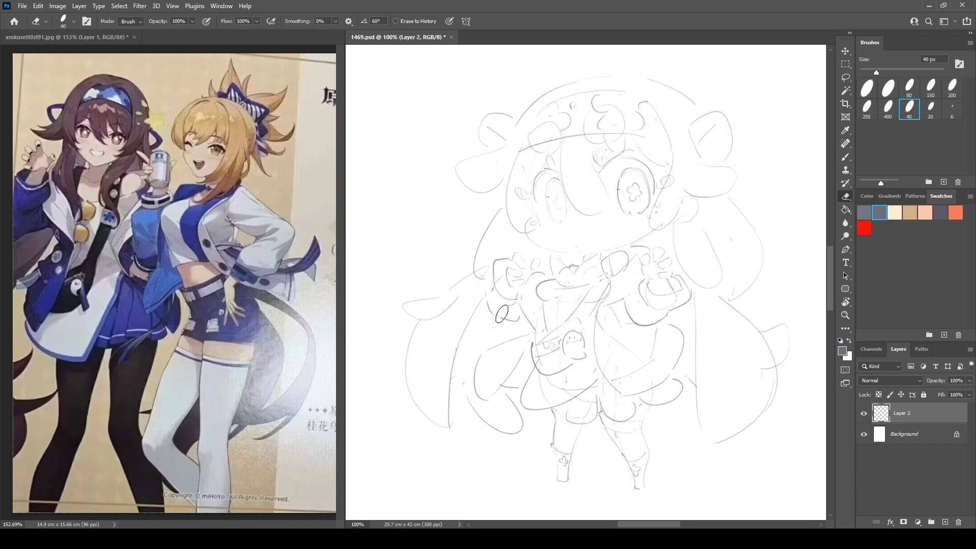
{"action": "key", "text": "b"}
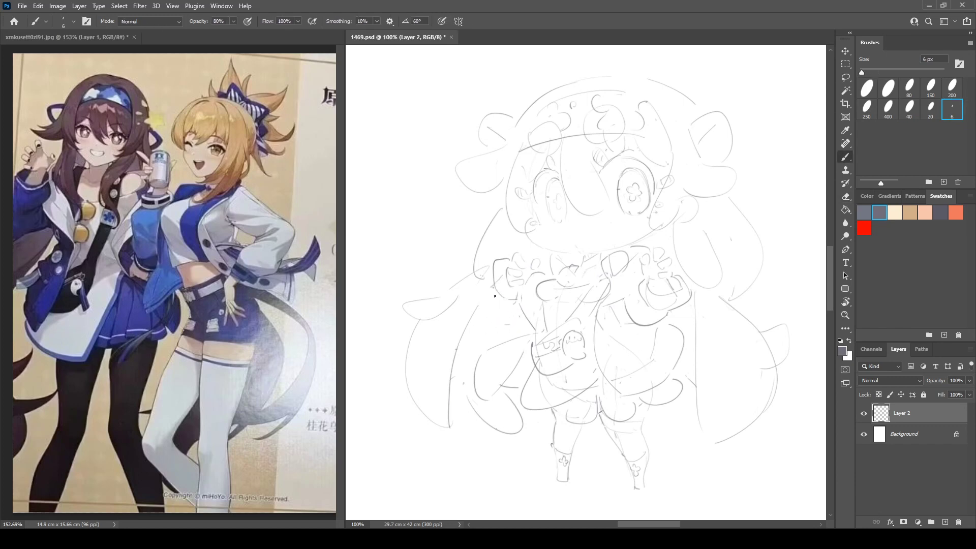
{"action": "mouse_move", "coordinate": [488, 307]}
{"action": "left_mouse_down"}
{"action": "mouse_move", "coordinate": [518, 327]}
{"action": "mouse_move", "coordinate": [526, 300]}
{"action": "mouse_move", "coordinate": [502, 303]}
{"action": "mouse_move", "coordinate": [506, 329]}
{"action": "mouse_move", "coordinate": [492, 306]}
{"action": "mouse_move", "coordinate": [489, 320]}
{"action": "mouse_move", "coordinate": [521, 315]}
{"action": "mouse_move", "coordinate": [494, 295]}
{"action": "mouse_move", "coordinate": [490, 318]}
{"action": "mouse_move", "coordinate": [514, 321]}
{"action": "mouse_move", "coordinate": [499, 301]}
{"action": "mouse_move", "coordinate": [522, 325]}
{"action": "left_mouse_up"}
{"action": "key", "text": "e"}
{"action": "key", "text": "b"}
{"action": "key", "text": "e"}
{"action": "key", "text": "b"}
{"action": "left_click_drag", "start_coordinate": [541, 275], "coordinate": [521, 325]}
{"action": "key", "text": "ctrl+shift+h"}
Redraw the inner sleeve and coat edge beside the torso on the pouch side, working in mirrored view.
{"action": "key", "text": "e"}
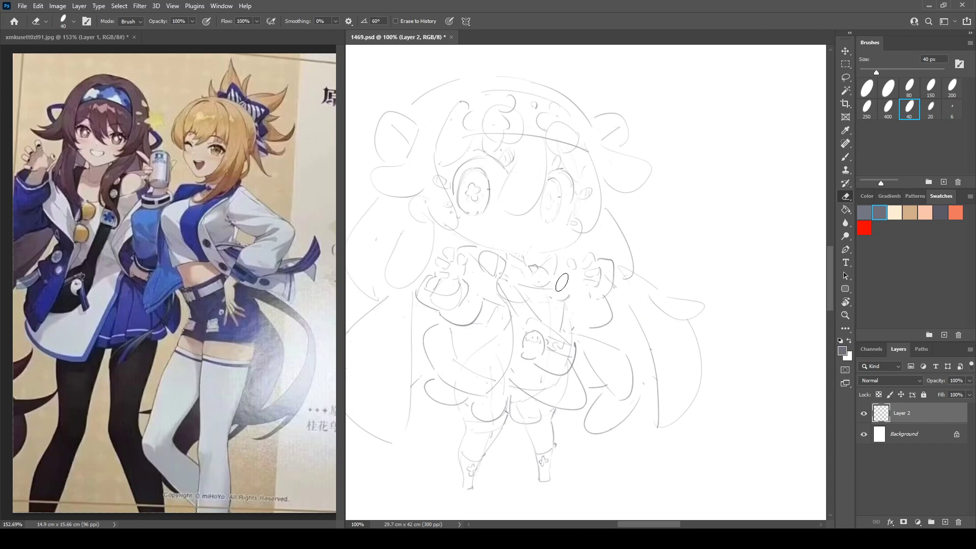
{"action": "key", "text": "b"}
{"action": "key", "text": "ctrl+z"}
{"action": "left_click_drag", "start_coordinate": [553, 277], "coordinate": [581, 334]}
{"action": "key", "text": "ctrl+z"}
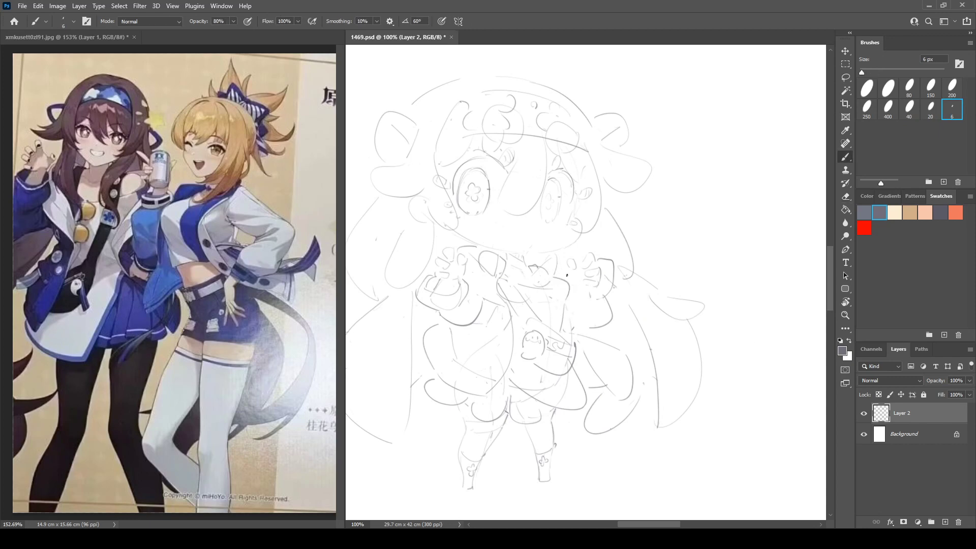
{"action": "left_click_drag", "start_coordinate": [573, 283], "coordinate": [590, 331]}
{"action": "key", "text": "e"}
{"action": "key", "text": "b"}
{"action": "key", "text": "ctrl+z"}
{"action": "key", "text": "ctrl+shift+h"}
Try a small open mouth above the collar, compare it in both view orientations, and erase it.
{"action": "key", "text": "e"}
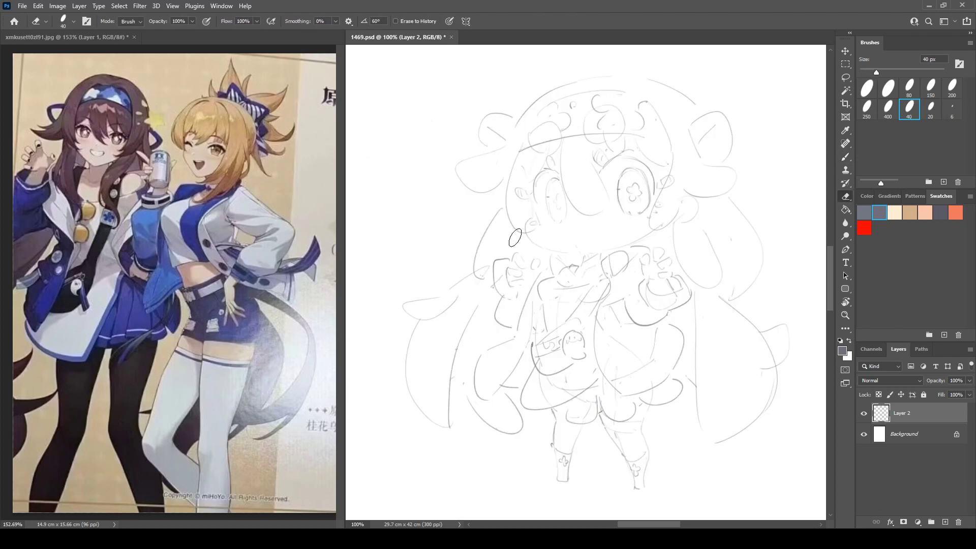
{"action": "key", "text": "ctrl+shift+h"}
{"action": "key", "text": "b"}
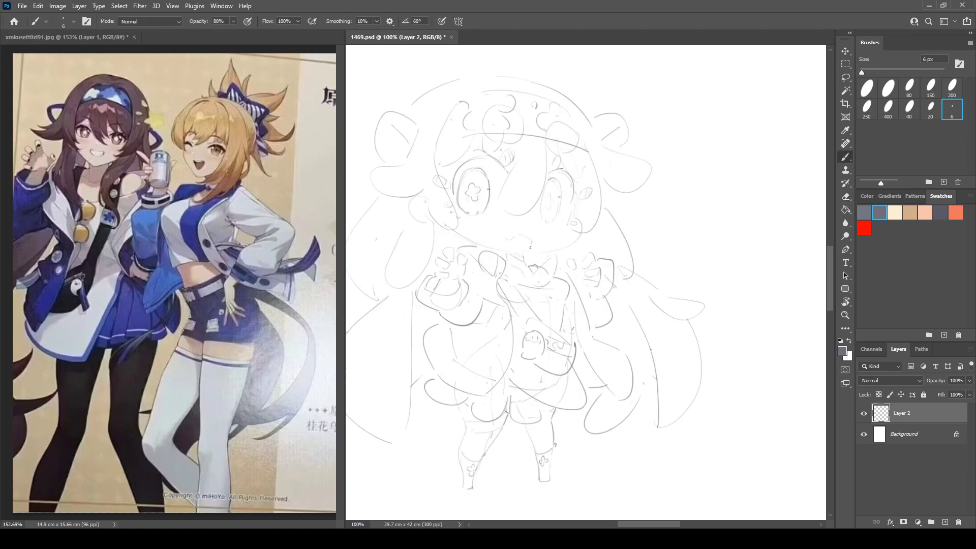
{"action": "key", "text": "ctrl+shift+h"}
{"action": "key", "text": "e"}
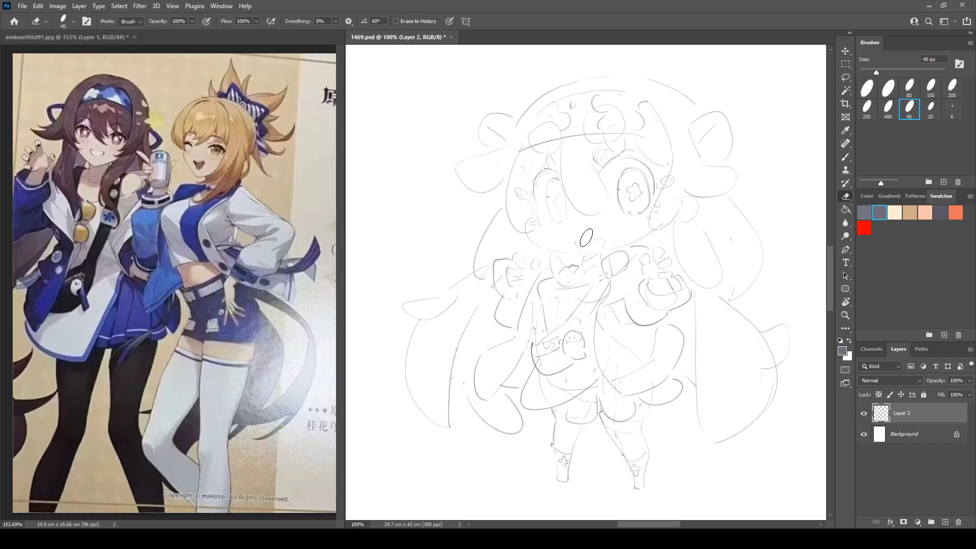
Try a wider mouth shape, check it mirrored, and erase it again.
{"action": "key", "text": "b"}
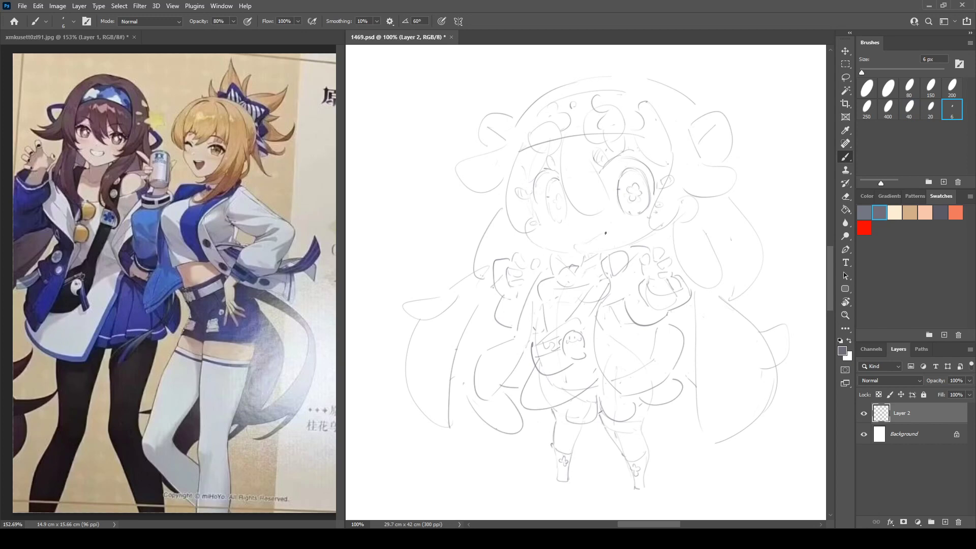
{"action": "key", "text": "ctrl+shift+h"}
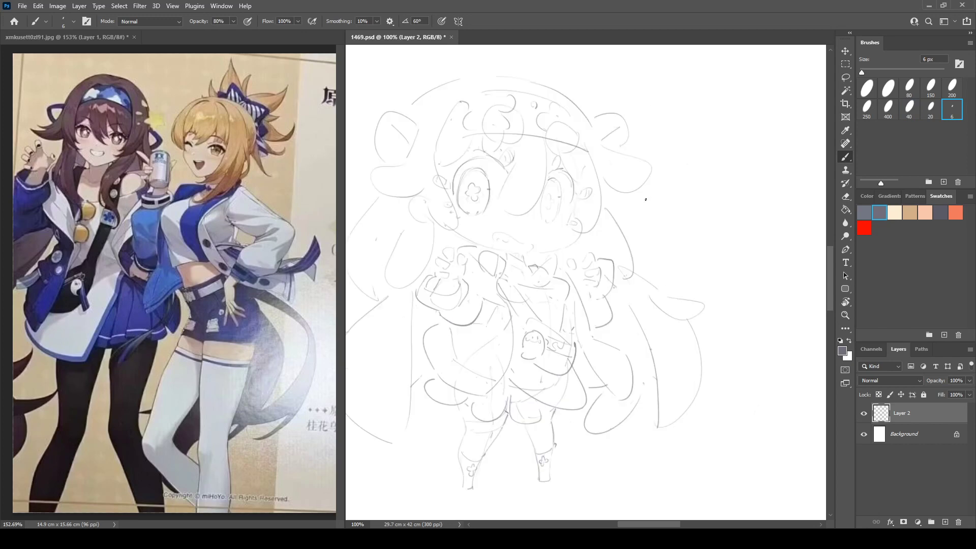
{"action": "key", "text": "ctrl+shift+h"}
{"action": "key", "text": "e"}
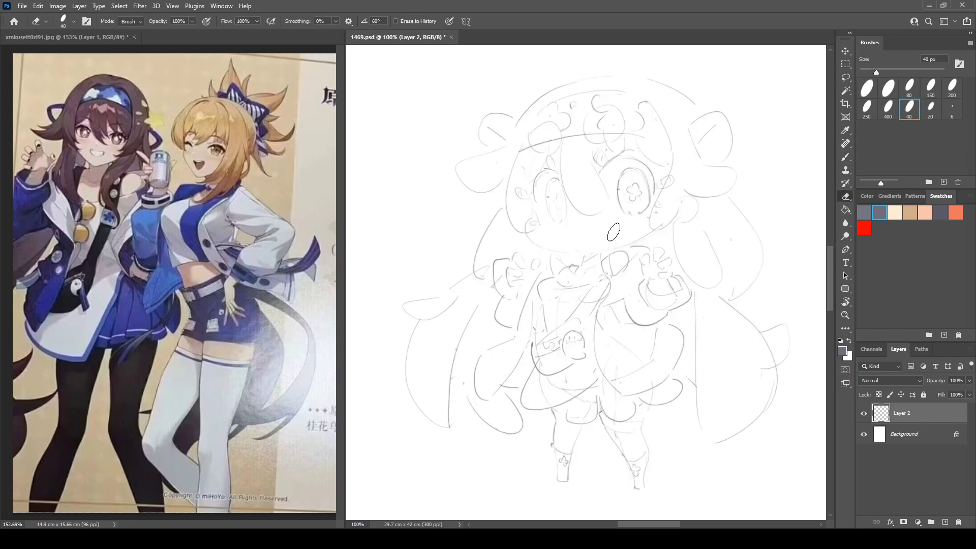
Draw an open cat-shaped mouth above the chin and check it in mirrored view.
{"action": "key", "text": "b"}
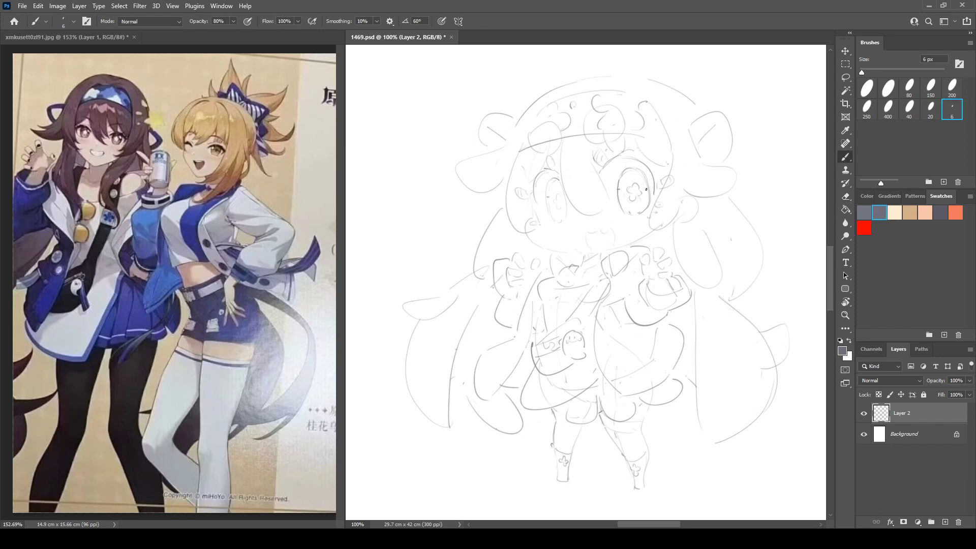
{"action": "key", "text": "ctrl+shift+h"}
{"action": "left_click_drag", "start_coordinate": [683, 209], "coordinate": [753, 184]}
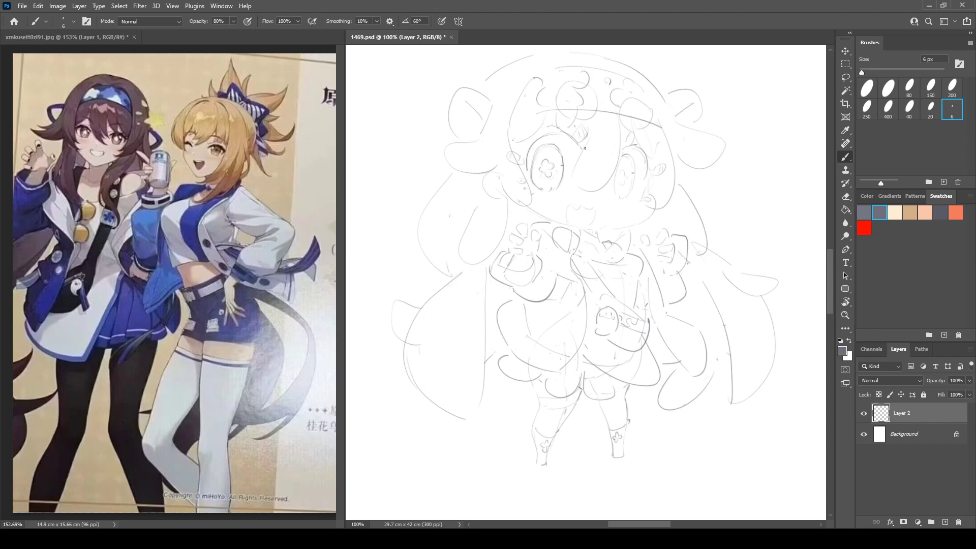
Clean up the top outline of the head and draw a small rounded hair tuft on the crown, checking it mirrored.
{"action": "left_click_drag", "start_coordinate": [674, 385], "coordinate": [680, 414]}
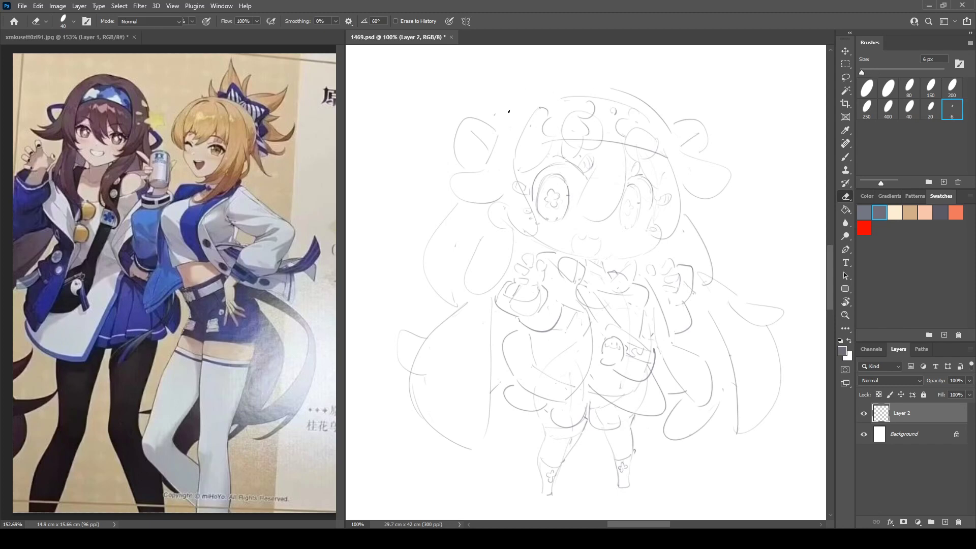
{"action": "left_click_drag", "start_coordinate": [586, 86], "coordinate": [601, 89]}
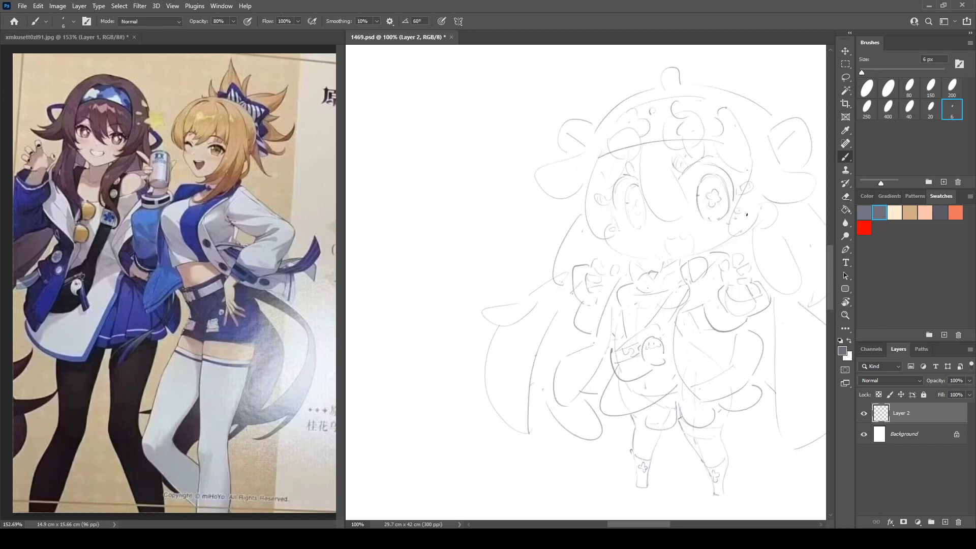
{"action": "key", "text": "b"}
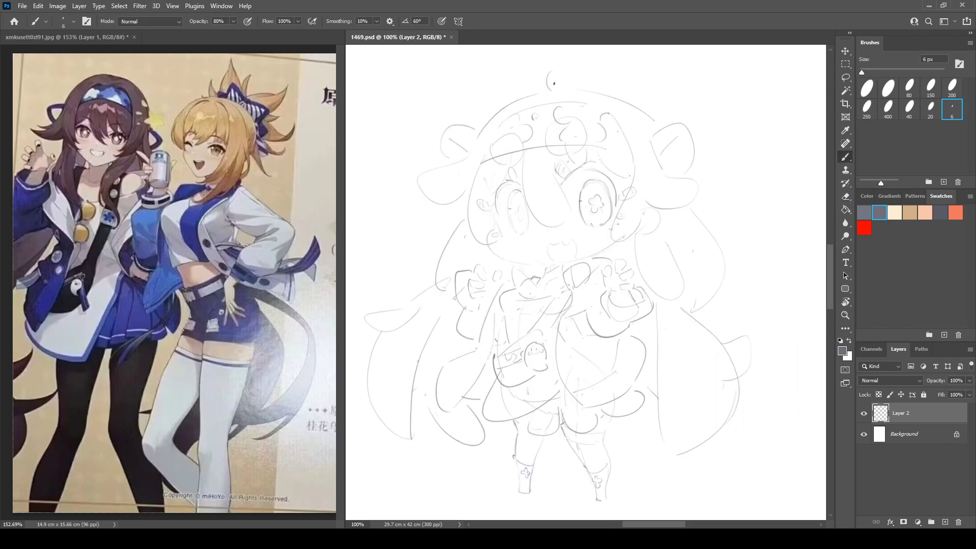
{"action": "key", "text": "ctrl+shift+h"}
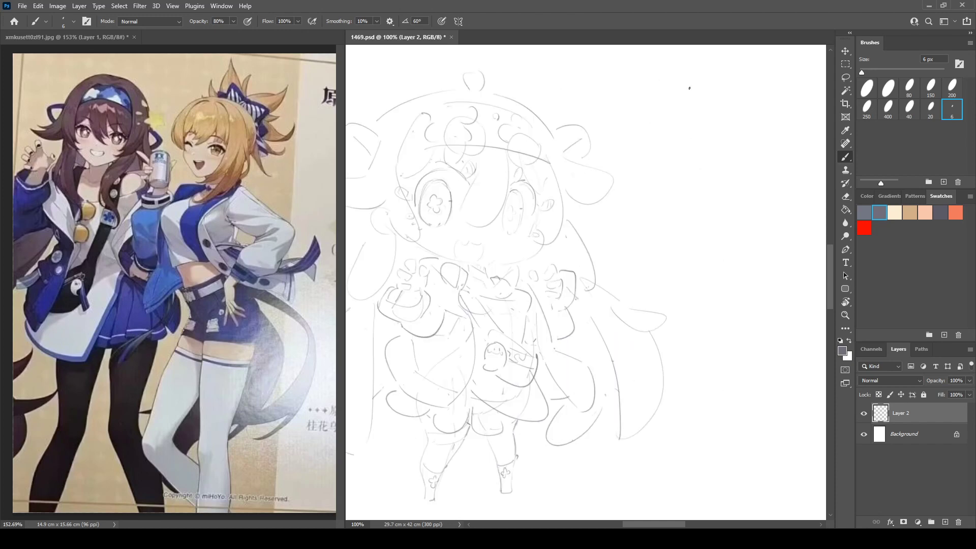
{"action": "left_click_drag", "start_coordinate": [660, 144], "coordinate": [743, 136]}
{"action": "key", "text": "ctrl+shift+h"}
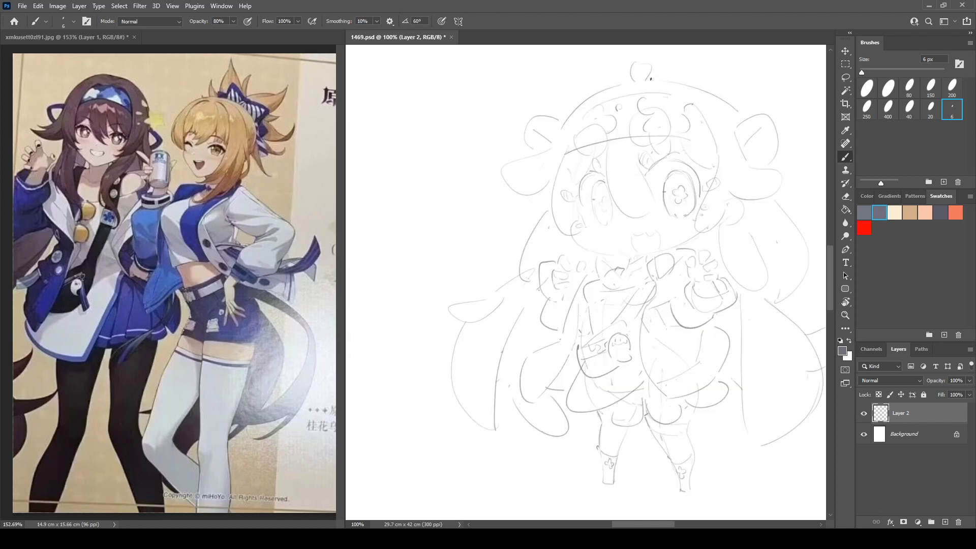
Refine the outlines and inner details of both eyes in the mirrored view, alternating erasing and redrawing.
{"action": "scroll", "coordinate": [650, 79], "scroll_direction": "right", "scroll_amount": 2}
{"action": "scroll", "coordinate": [651, 85], "scroll_direction": "down", "scroll_amount": 1}
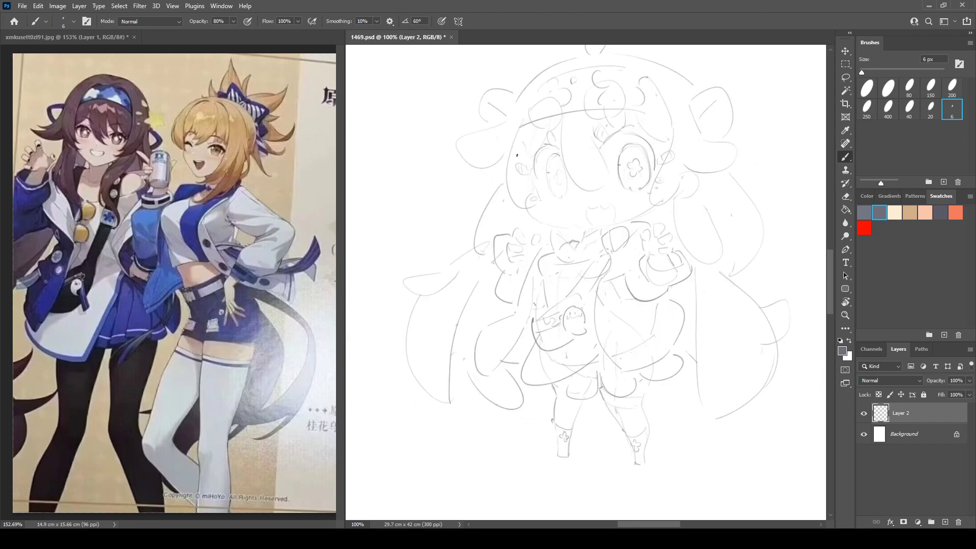
{"action": "scroll", "coordinate": [539, 150], "scroll_direction": "up", "scroll_amount": 1}
{"action": "scroll", "coordinate": [569, 142], "scroll_direction": "right", "scroll_amount": 1}
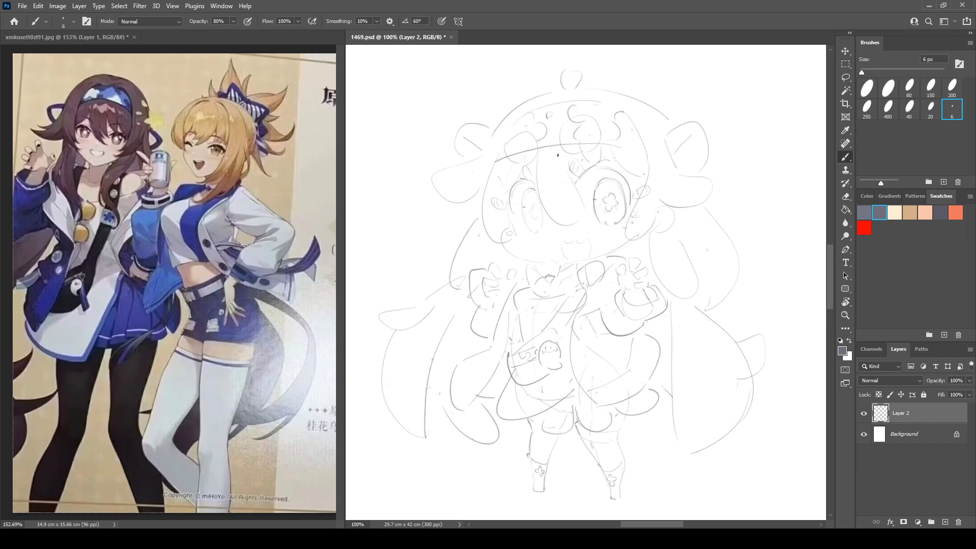
{"action": "key", "text": "e"}
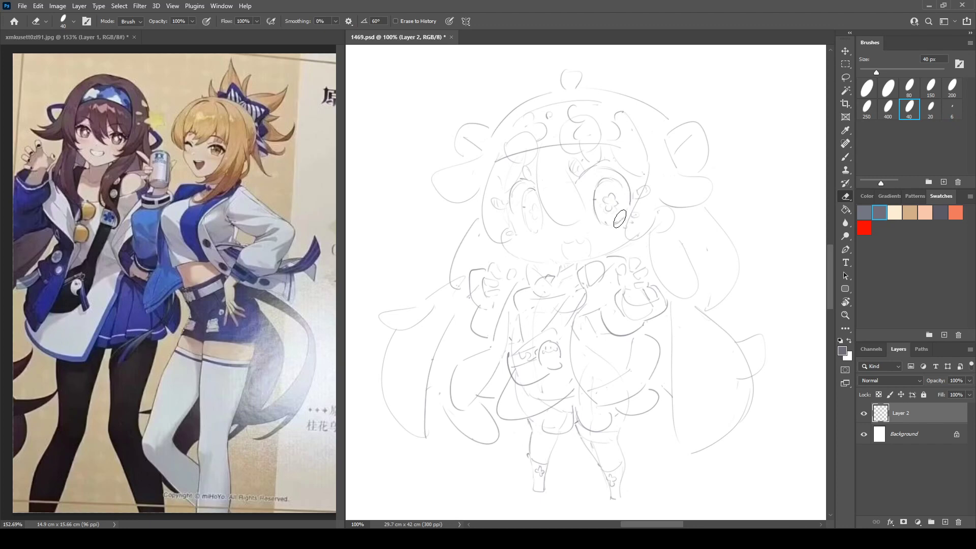
{"action": "key", "text": "b"}
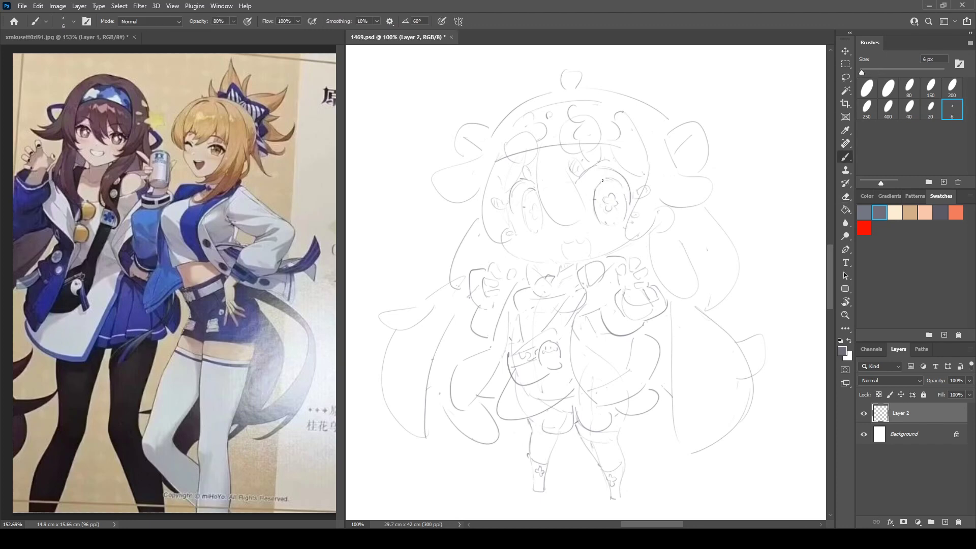
{"action": "key", "text": "ctrl+shift+h"}
{"action": "key", "text": "e"}
{"action": "key", "text": "b"}
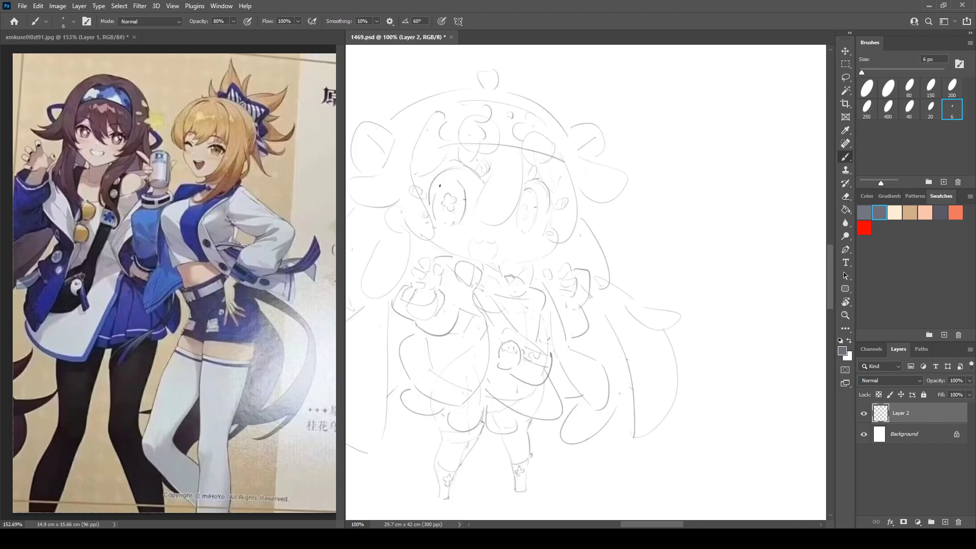
{"action": "left_click_drag", "start_coordinate": [438, 187], "coordinate": [452, 177]}
{"action": "key", "text": "e"}
{"action": "key", "text": "b"}
{"action": "left_click_drag", "start_coordinate": [531, 175], "coordinate": [567, 155]}
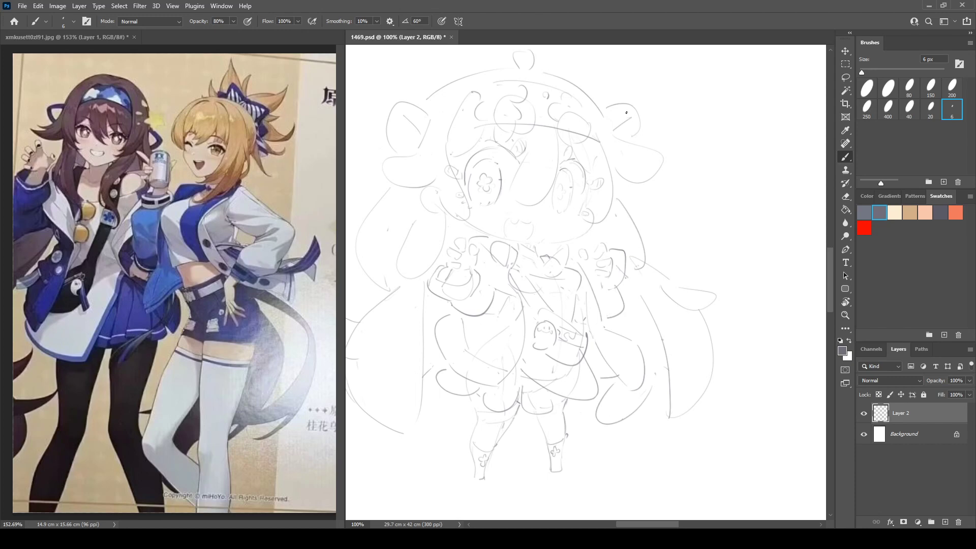
{"action": "key", "text": "ctrl+shift+h"}
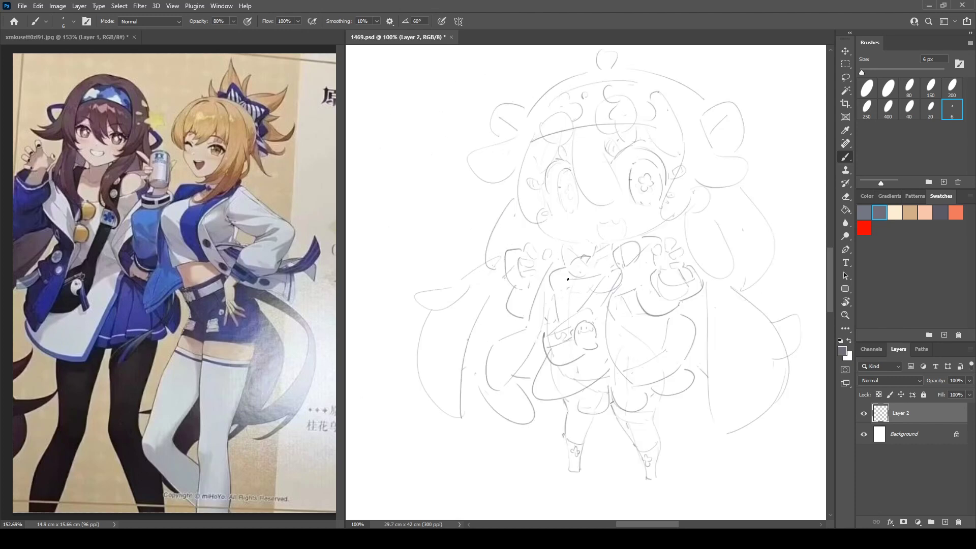
Draw sunglasses hanging below the collar and a square badge with a star mark on the chest strap, clearing overlapping lines.
{"action": "mouse_move", "coordinate": [570, 276]}
{"action": "left_mouse_down"}
{"action": "mouse_move", "coordinate": [560, 310]}
{"action": "mouse_move", "coordinate": [570, 303]}
{"action": "left_mouse_up"}
{"action": "mouse_move", "coordinate": [566, 290]}
{"action": "left_mouse_down"}
{"action": "mouse_move", "coordinate": [584, 278]}
{"action": "mouse_move", "coordinate": [618, 284]}
{"action": "mouse_move", "coordinate": [595, 296]}
{"action": "mouse_move", "coordinate": [604, 293]}
{"action": "left_mouse_up"}
{"action": "key", "text": "e"}
{"action": "mouse_move", "coordinate": [621, 249]}
{"action": "left_mouse_down"}
{"action": "mouse_move", "coordinate": [607, 274]}
{"action": "mouse_move", "coordinate": [620, 248]}
{"action": "left_mouse_up"}
{"action": "key", "text": "b"}
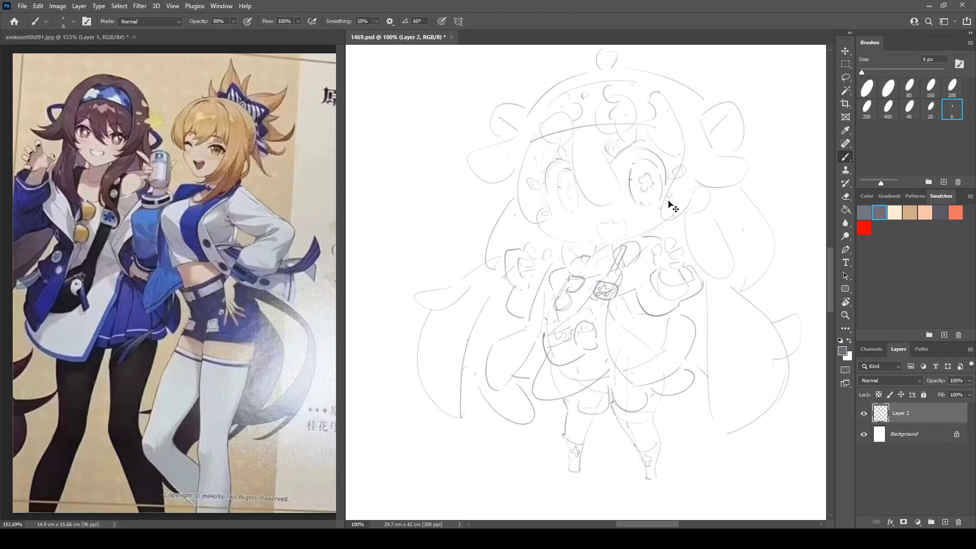
Undo the last strap strokes, redraw the strap above the badge, and clean it up in mirrored view.
{"action": "key", "text": "ctrl+z"}
{"action": "key", "text": "ctrl+z"}
{"action": "mouse_move", "coordinate": [603, 281]}
{"action": "left_mouse_down"}
{"action": "mouse_move", "coordinate": [617, 266]}
{"action": "mouse_move", "coordinate": [611, 289]}
{"action": "mouse_move", "coordinate": [625, 273]}
{"action": "mouse_move", "coordinate": [620, 247]}
{"action": "mouse_move", "coordinate": [613, 267]}
{"action": "left_mouse_up"}
{"action": "key", "text": "ctrl+shift+h"}
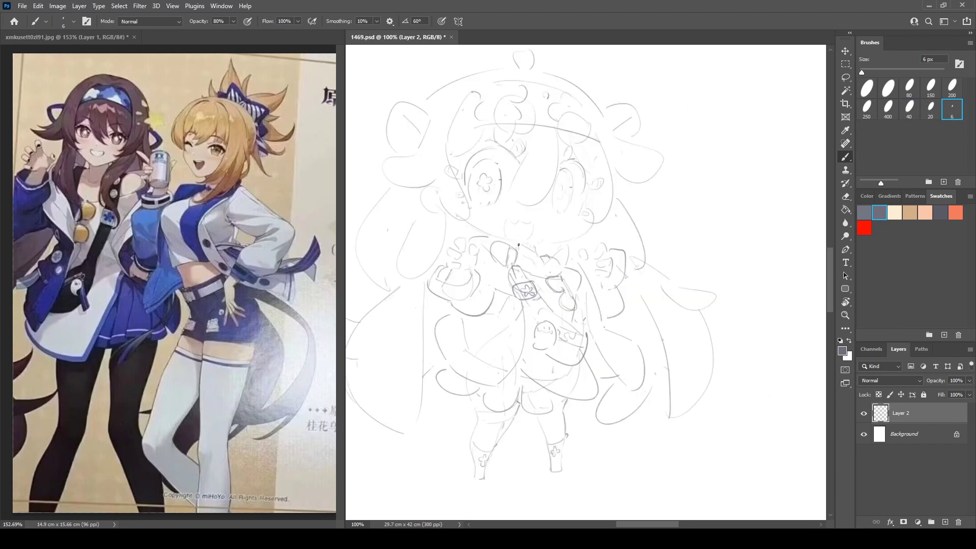
{"action": "key", "text": "e"}
{"action": "left_click_drag", "start_coordinate": [516, 250], "coordinate": [511, 268]}
{"action": "key", "text": "b"}
{"action": "key", "text": "e"}
{"action": "key", "text": "b"}
{"action": "key", "text": "ctrl+shift+h"}
Draw the coat's slanted front edge and corner with two round, cross-marked buttons below the chest badge.
{"action": "mouse_move", "coordinate": [601, 303]}
{"action": "left_mouse_down"}
{"action": "mouse_move", "coordinate": [594, 321]}
{"action": "mouse_move", "coordinate": [625, 349]}
{"action": "left_mouse_up"}
{"action": "mouse_move", "coordinate": [625, 343]}
{"action": "left_mouse_down"}
{"action": "mouse_move", "coordinate": [623, 369]}
{"action": "mouse_move", "coordinate": [661, 361]}
{"action": "left_mouse_up"}
{"action": "left_click_drag", "start_coordinate": [660, 359], "coordinate": [671, 328]}
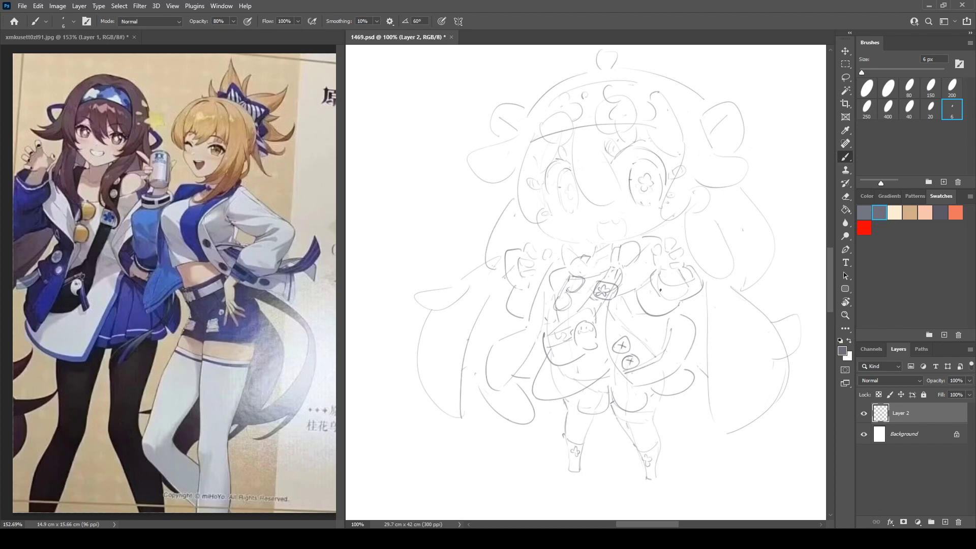
Erase the rough cuff of the raised hand on the coat-button side and redraw its fingers and sleeve opening.
{"action": "left_click_drag", "start_coordinate": [655, 278], "coordinate": [651, 291]}
{"action": "key", "text": "e"}
{"action": "mouse_move", "coordinate": [655, 283]}
{"action": "left_mouse_down"}
{"action": "mouse_move", "coordinate": [674, 292]}
{"action": "mouse_move", "coordinate": [656, 284]}
{"action": "mouse_move", "coordinate": [655, 270]}
{"action": "mouse_move", "coordinate": [653, 292]}
{"action": "mouse_move", "coordinate": [678, 304]}
{"action": "mouse_move", "coordinate": [695, 294]}
{"action": "mouse_move", "coordinate": [662, 288]}
{"action": "mouse_move", "coordinate": [692, 269]}
{"action": "mouse_move", "coordinate": [695, 278]}
{"action": "mouse_move", "coordinate": [685, 268]}
{"action": "mouse_move", "coordinate": [694, 298]}
{"action": "mouse_move", "coordinate": [676, 270]}
{"action": "mouse_move", "coordinate": [680, 284]}
{"action": "mouse_move", "coordinate": [662, 296]}
{"action": "mouse_move", "coordinate": [691, 287]}
{"action": "left_mouse_up"}
{"action": "key", "text": "b"}
{"action": "key", "text": "e"}
{"action": "key", "text": "b"}
{"action": "key", "text": "e"}
{"action": "key", "text": "b"}
{"action": "key", "text": "e"}
{"action": "key", "text": "b"}
Erase the rough sleeve around the raised hand on the sunglasses side and redraw its cuff, tidying it in mirrored view.
{"action": "key", "text": "e"}
{"action": "mouse_move", "coordinate": [517, 260]}
{"action": "left_mouse_down"}
{"action": "mouse_move", "coordinate": [517, 280]}
{"action": "mouse_move", "coordinate": [508, 268]}
{"action": "mouse_move", "coordinate": [505, 280]}
{"action": "mouse_move", "coordinate": [533, 289]}
{"action": "mouse_move", "coordinate": [538, 278]}
{"action": "mouse_move", "coordinate": [522, 273]}
{"action": "mouse_move", "coordinate": [533, 269]}
{"action": "mouse_move", "coordinate": [521, 286]}
{"action": "mouse_move", "coordinate": [510, 280]}
{"action": "mouse_move", "coordinate": [532, 297]}
{"action": "mouse_move", "coordinate": [533, 287]}
{"action": "left_mouse_up"}
{"action": "key", "text": "b"}
{"action": "key", "text": "e"}
{"action": "key", "text": "b"}
{"action": "key", "text": "e"}
{"action": "key", "text": "b"}
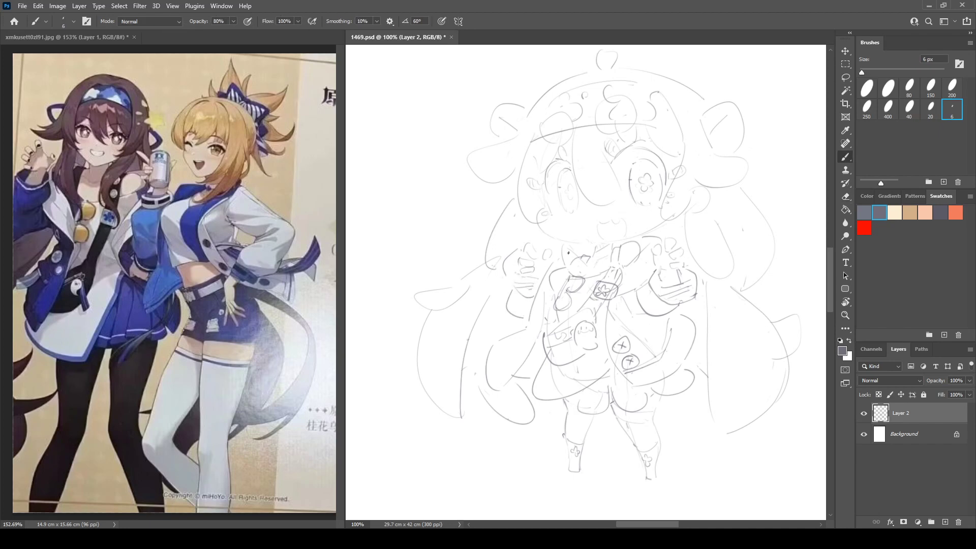
{"action": "key", "text": "ctrl+shift+h"}
{"action": "key", "text": "e"}
{"action": "left_click_drag", "start_coordinate": [600, 293], "coordinate": [624, 277]}
{"action": "key", "text": "b"}
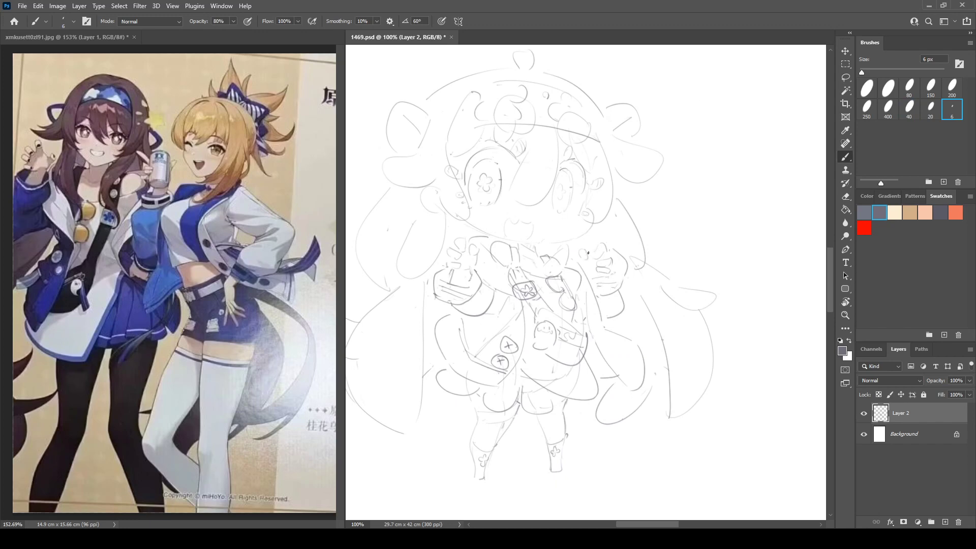
Rework the palm and curled fingers of the raised hand on the sunglasses side in mirrored view.
{"action": "key", "text": "e"}
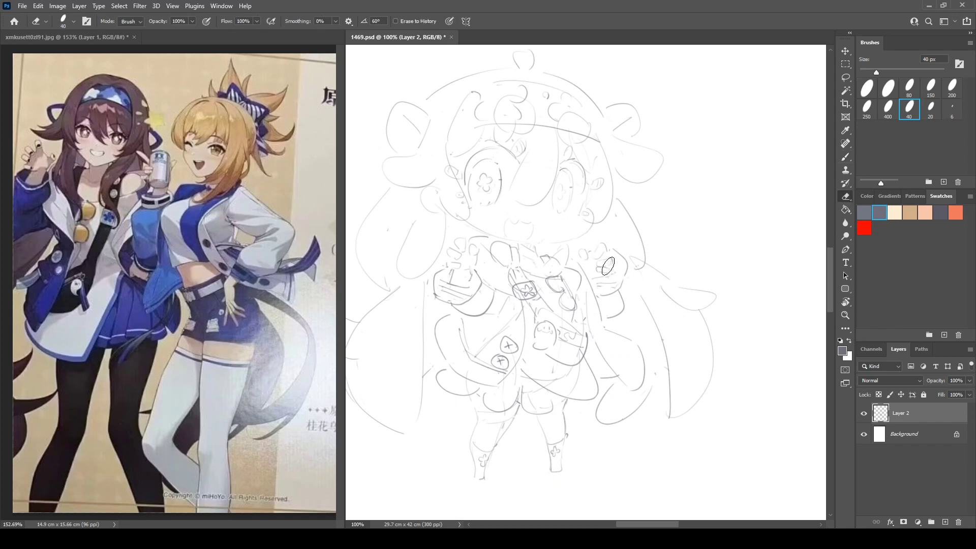
{"action": "mouse_move", "coordinate": [606, 263]}
{"action": "left_mouse_down"}
{"action": "mouse_move", "coordinate": [602, 270]}
{"action": "mouse_move", "coordinate": [610, 268]}
{"action": "left_mouse_up"}
{"action": "key", "text": "b"}
{"action": "key", "text": "e"}
{"action": "key", "text": "b"}
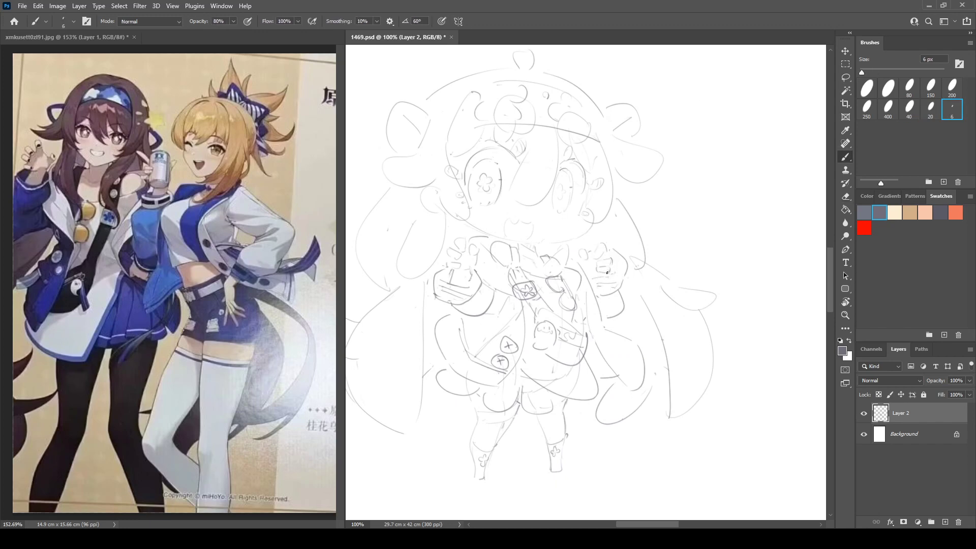
{"action": "key", "text": "e"}
{"action": "key", "text": "b"}
{"action": "key", "text": "e"}
{"action": "key", "text": "b"}
{"action": "key", "text": "e"}
{"action": "key", "text": "b"}
{"action": "key", "text": "e"}
{"action": "key", "text": "b"}
Clean up the same hand's fingertips and redraw its outer edge, restoring the normal view orientation.
{"action": "key", "text": "e"}
{"action": "mouse_move", "coordinate": [595, 258]}
{"action": "left_mouse_down"}
{"action": "mouse_move", "coordinate": [605, 249]}
{"action": "mouse_move", "coordinate": [600, 258]}
{"action": "left_mouse_up"}
{"action": "key", "text": "b"}
{"action": "key", "text": "e"}
{"action": "key", "text": "b"}
{"action": "key", "text": "e"}
{"action": "key", "text": "b"}
{"action": "key", "text": "e"}
{"action": "key", "text": "b"}
{"action": "left_click_drag", "start_coordinate": [623, 258], "coordinate": [621, 278]}
{"action": "key", "text": "e"}
{"action": "key", "text": "F2"}
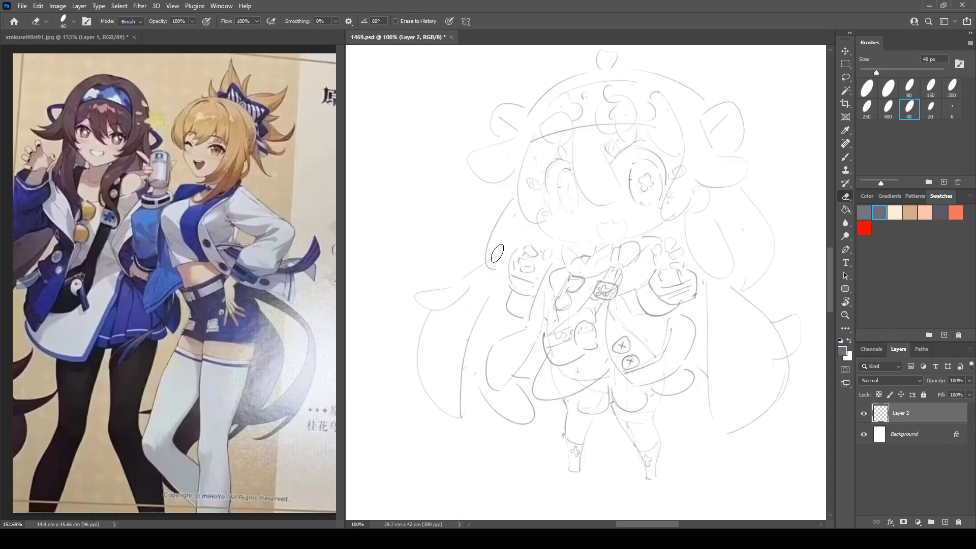
Draw the lower sleeve edge beneath that hand and trim the smaller eye's lines beside the central bang, checking both view orientations.
{"action": "key", "text": "b"}
{"action": "mouse_move", "coordinate": [508, 284]}
{"action": "left_mouse_down"}
{"action": "mouse_move", "coordinate": [503, 300]}
{"action": "mouse_move", "coordinate": [524, 314]}
{"action": "left_mouse_up"}
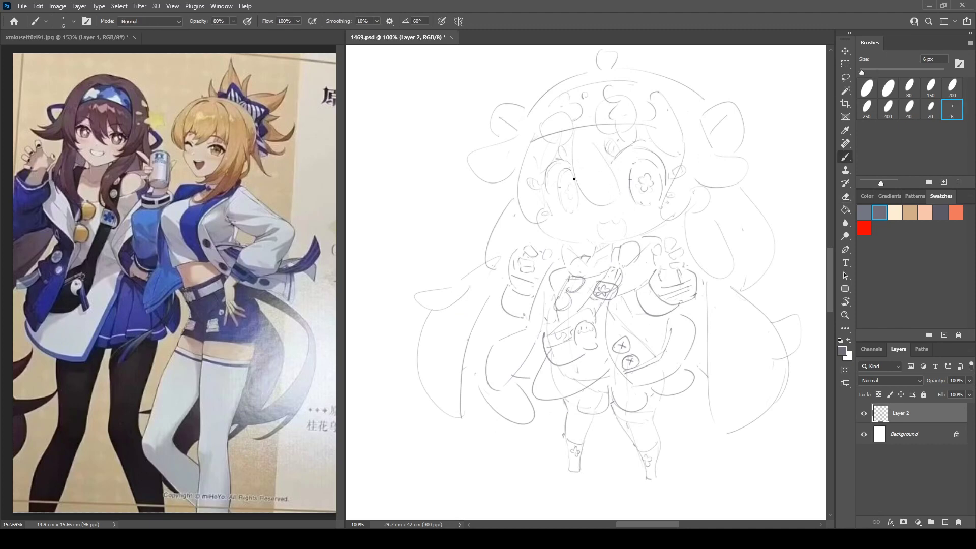
{"action": "key", "text": "e"}
{"action": "left_click_drag", "start_coordinate": [574, 172], "coordinate": [576, 189]}
{"action": "key", "text": "b"}
{"action": "key", "text": "ctrl+shift+h"}
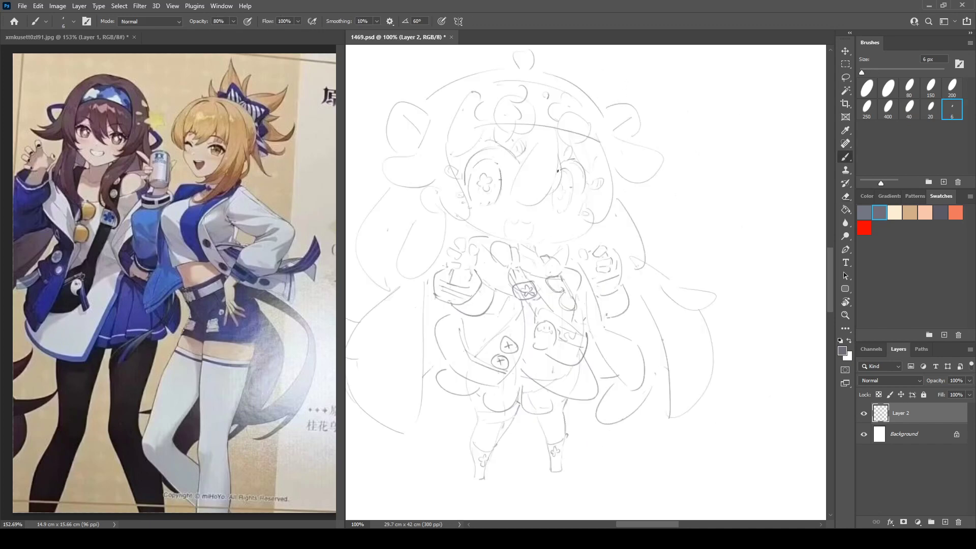
{"action": "key", "text": "ctrl+shift+h"}
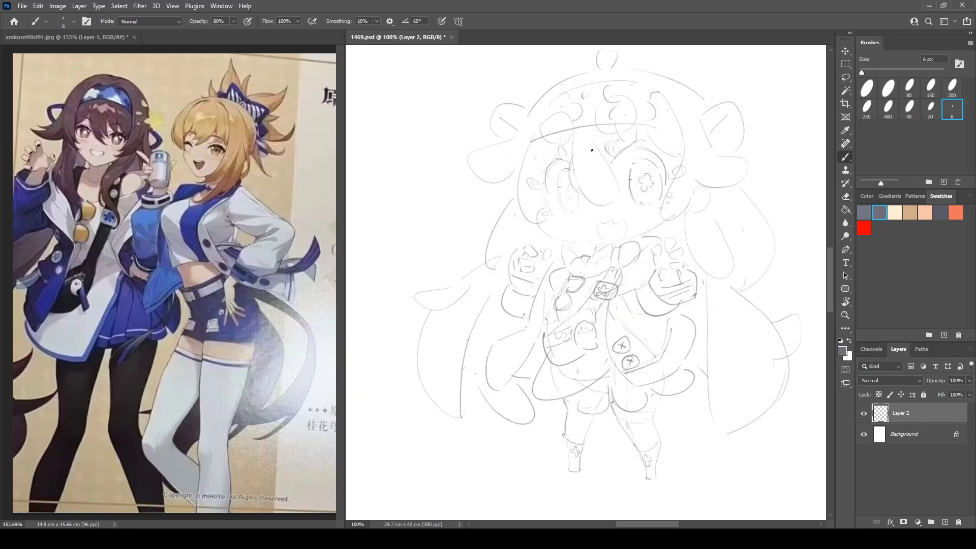
Draw ribbon loops behind the hair on both sides of the head, with an inner fold in the larger loop.
{"action": "left_click_drag", "start_coordinate": [508, 189], "coordinate": [491, 230]}
{"action": "left_click_drag", "start_coordinate": [511, 194], "coordinate": [498, 214]}
{"action": "left_click_drag", "start_coordinate": [743, 215], "coordinate": [737, 280]}
{"action": "mouse_move", "coordinate": [708, 203]}
{"action": "left_mouse_down"}
{"action": "mouse_move", "coordinate": [727, 214]}
{"action": "mouse_move", "coordinate": [744, 262]}
{"action": "left_mouse_up"}
{"action": "key", "text": "e"}
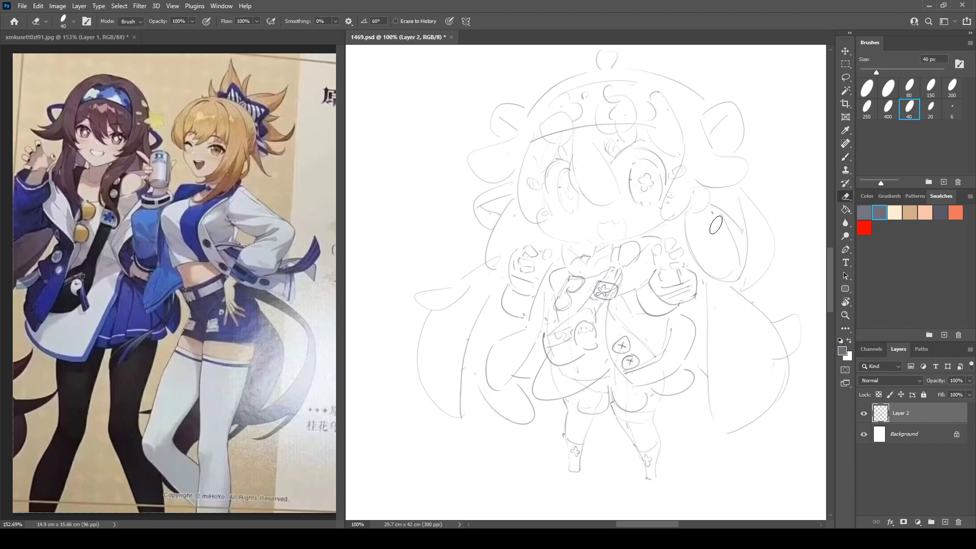
{"action": "key", "text": "b"}
{"action": "left_click_drag", "start_coordinate": [720, 230], "coordinate": [736, 278]}
{"action": "left_click_drag", "start_coordinate": [745, 186], "coordinate": [764, 220]}
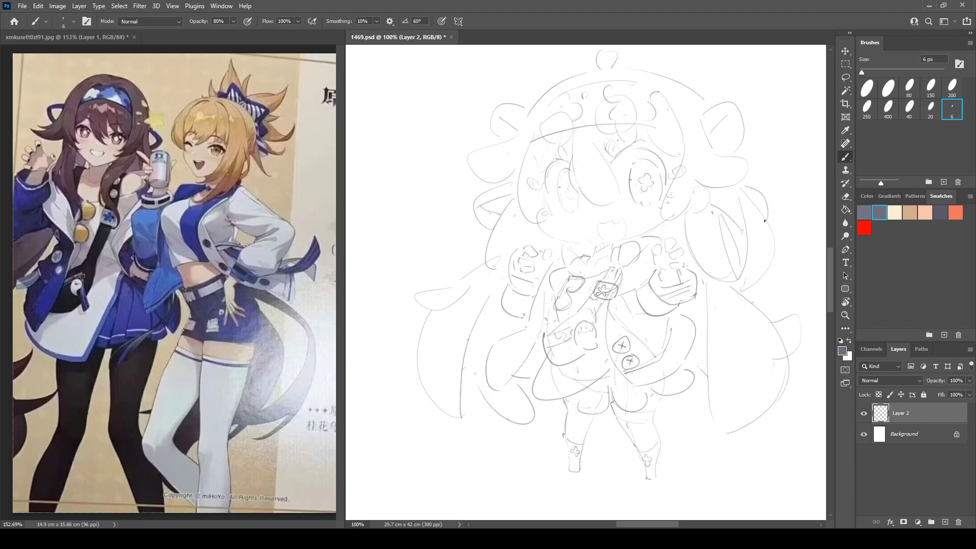
Check the ribbon loops mirrored, tidy them, and reshape the smaller loop with a rounded outer edge.
{"action": "key", "text": "ctrl+shift+h"}
{"action": "left_click_drag", "start_coordinate": [738, 183], "coordinate": [799, 175]}
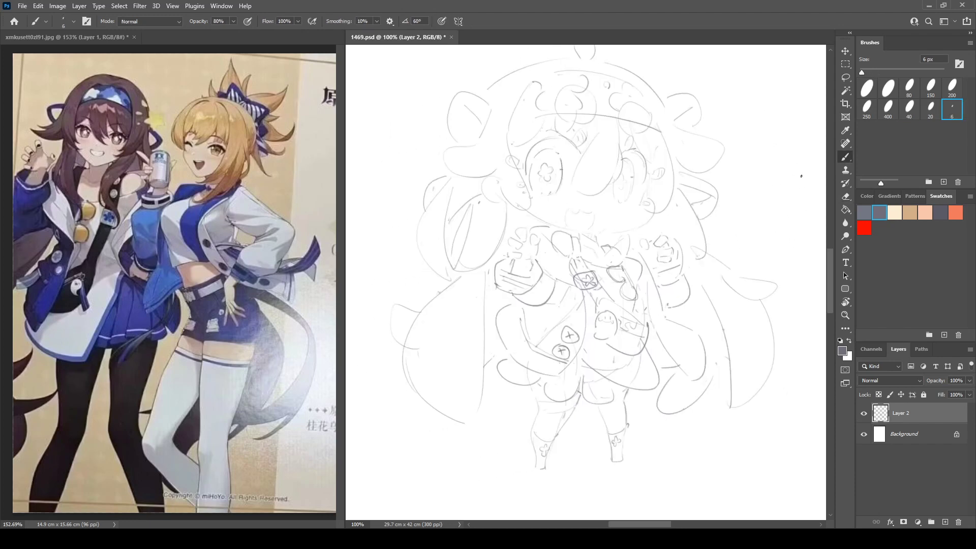
{"action": "key", "text": "ctrl+shift+h"}
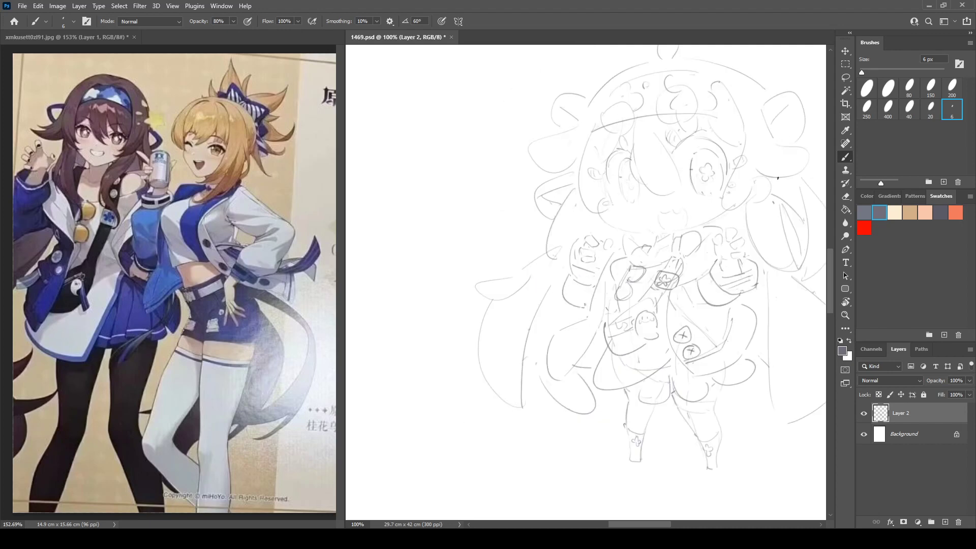
{"action": "left_click_drag", "start_coordinate": [783, 140], "coordinate": [709, 153]}
{"action": "key", "text": "e"}
{"action": "left_click_drag", "start_coordinate": [709, 219], "coordinate": [727, 265]}
{"action": "key", "text": "b"}
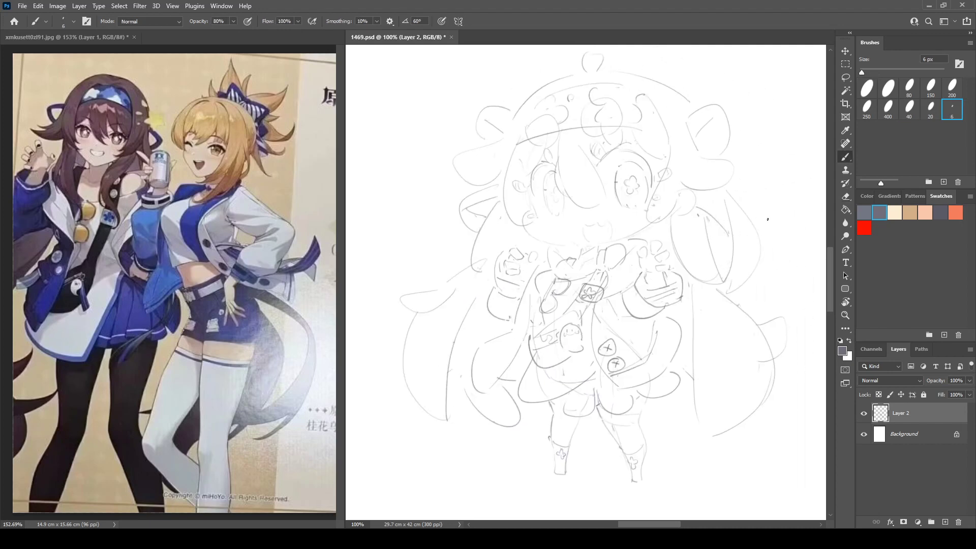
{"action": "key", "text": "e"}
{"action": "mouse_move", "coordinate": [462, 204]}
{"action": "left_mouse_down"}
{"action": "mouse_move", "coordinate": [469, 225]}
{"action": "mouse_move", "coordinate": [452, 227]}
{"action": "mouse_move", "coordinate": [473, 250]}
{"action": "mouse_move", "coordinate": [462, 211]}
{"action": "left_mouse_up"}
{"action": "key", "text": "b"}
{"action": "key", "text": "e"}
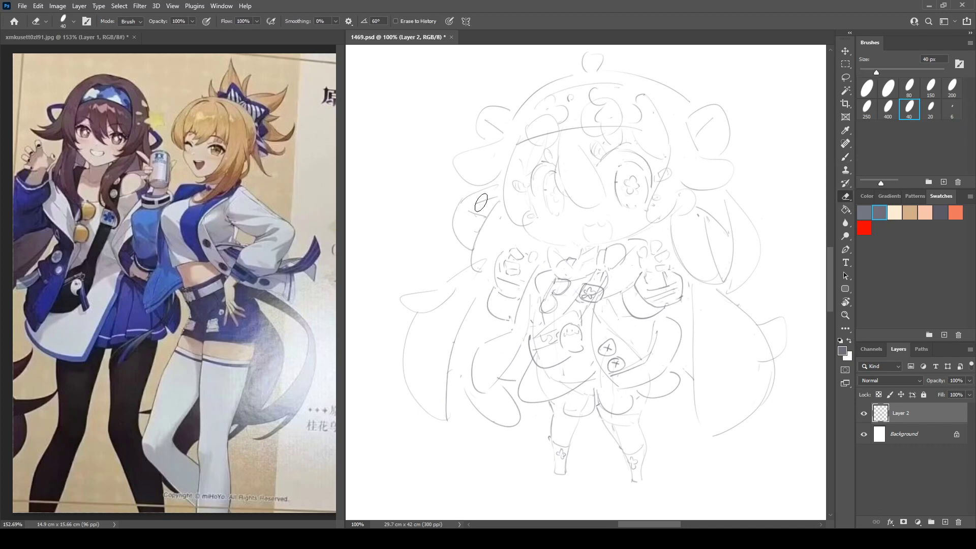
{"action": "key", "text": "b"}
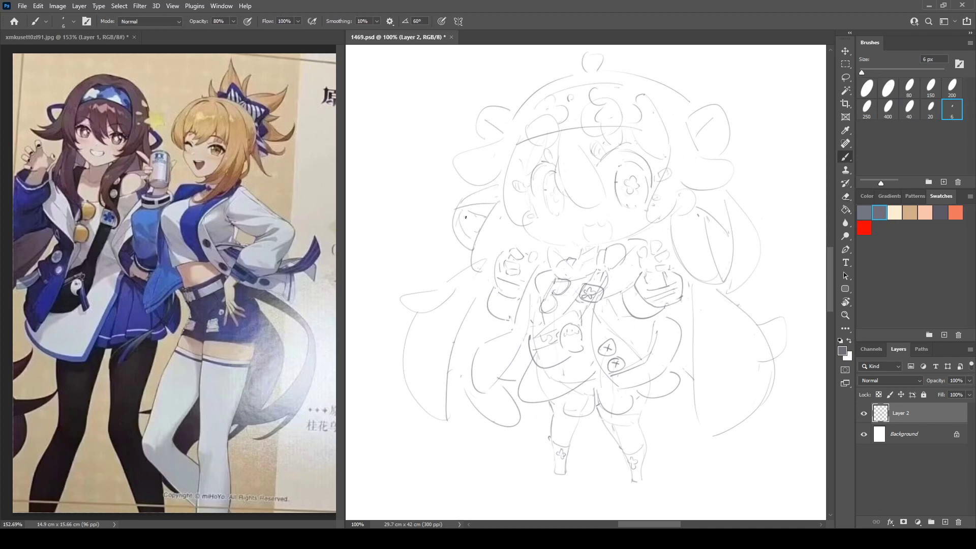
Hatch the larger ribbon loop and add short marks along the lower edge of the hair puff beside it.
{"action": "key", "text": "ctrl+shift+h"}
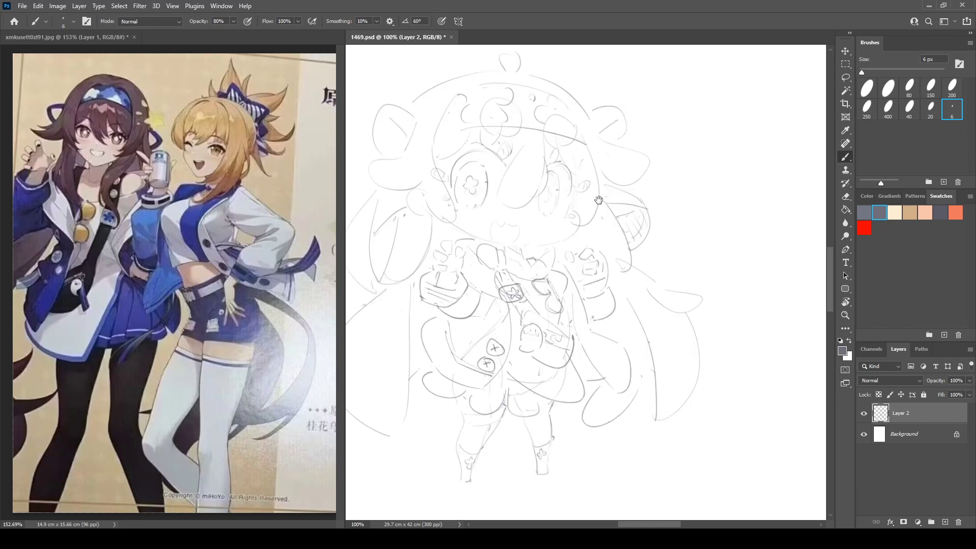
{"action": "left_click_drag", "start_coordinate": [599, 200], "coordinate": [708, 176]}
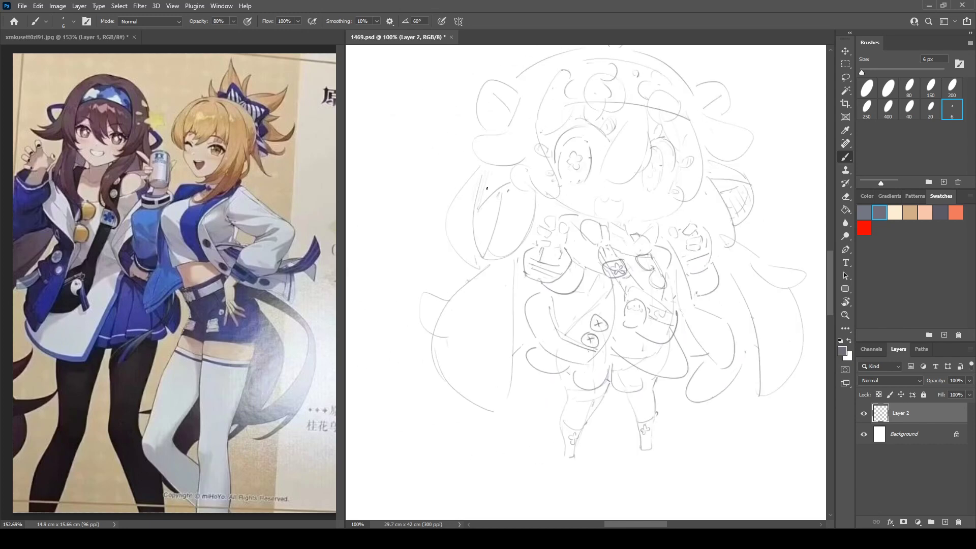
{"action": "key", "text": "h"}
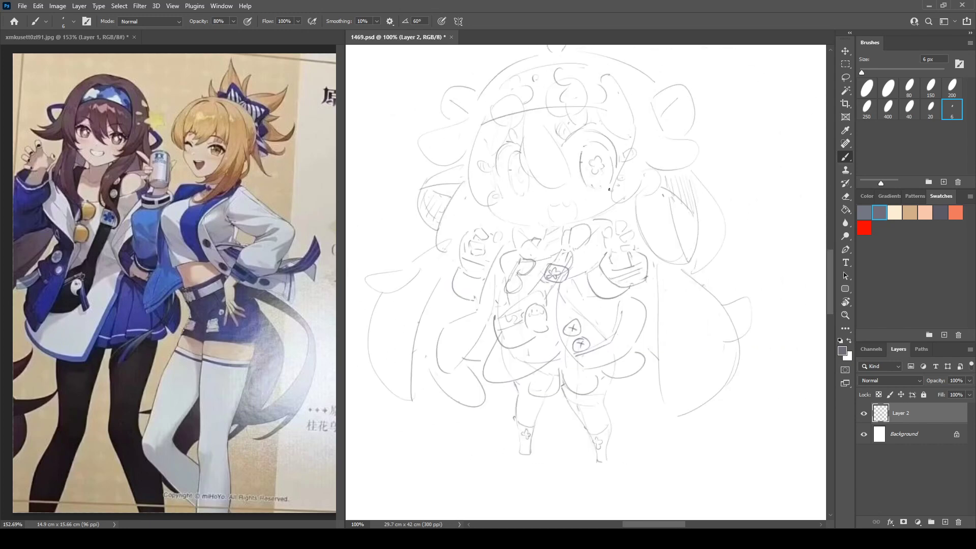
{"action": "key", "text": "e"}
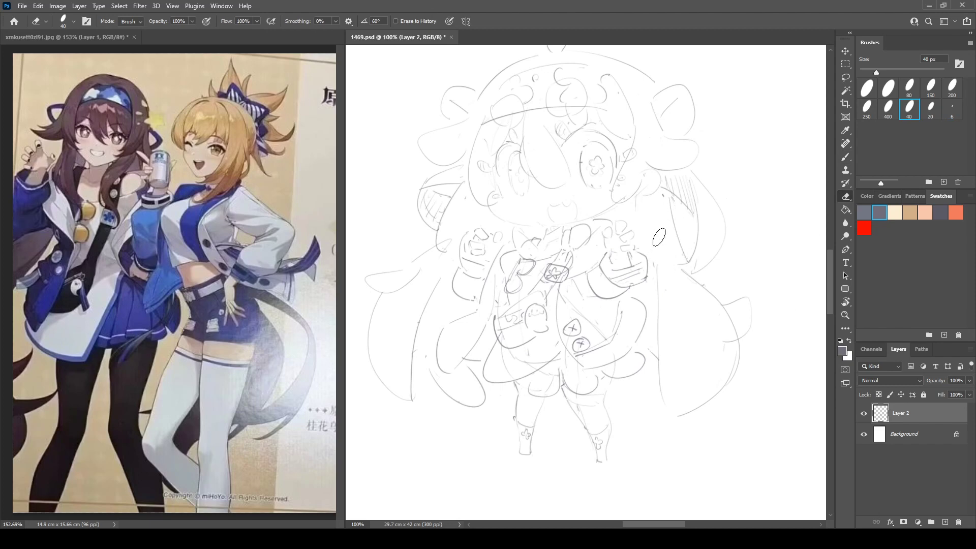
{"action": "key", "text": "b"}
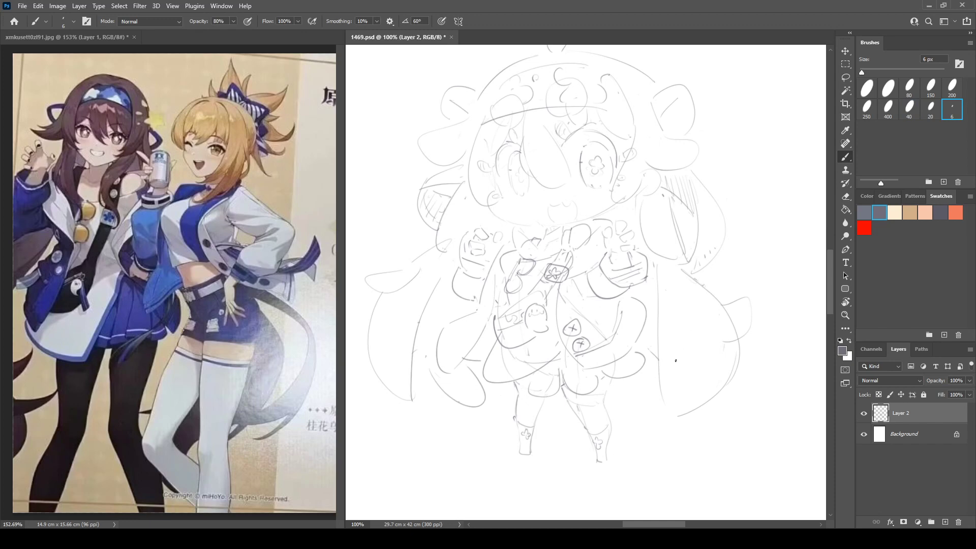
Close the tip of the long hair lock on the button side, add an inner strand line and band the raised sleeve.
{"action": "left_click_drag", "start_coordinate": [661, 387], "coordinate": [676, 418]}
{"action": "left_click_drag", "start_coordinate": [642, 284], "coordinate": [650, 338]}
{"action": "left_click_drag", "start_coordinate": [655, 305], "coordinate": [656, 329]}
{"action": "mouse_move", "coordinate": [583, 292]}
{"action": "left_mouse_down"}
{"action": "mouse_move", "coordinate": [591, 305]}
{"action": "mouse_move", "coordinate": [597, 299]}
{"action": "left_mouse_up"}
Sketch fold lines in the coat side beside the pouch and add short hatch marks near the opposite long lock's tip.
{"action": "left_click_drag", "start_coordinate": [454, 314], "coordinate": [453, 339]}
{"action": "mouse_move", "coordinate": [454, 339]}
{"action": "left_mouse_down"}
{"action": "mouse_move", "coordinate": [479, 323]}
{"action": "mouse_move", "coordinate": [472, 311]}
{"action": "mouse_move", "coordinate": [478, 319]}
{"action": "mouse_move", "coordinate": [453, 331]}
{"action": "mouse_move", "coordinate": [457, 361]}
{"action": "left_mouse_up"}
{"action": "key", "text": "e"}
{"action": "key", "text": "b"}
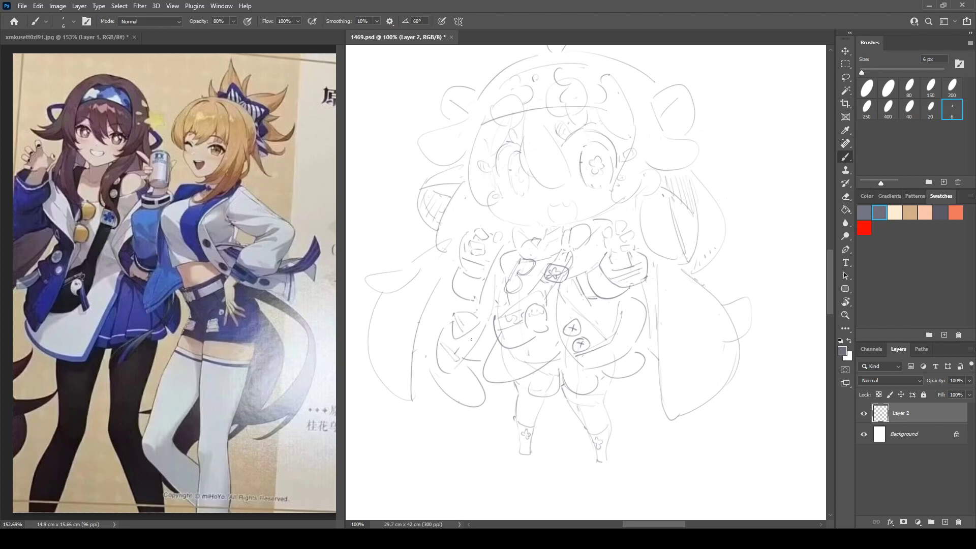
{"action": "left_click_drag", "start_coordinate": [701, 383], "coordinate": [703, 390]}
{"action": "left_click_drag", "start_coordinate": [708, 381], "coordinate": [709, 388]}
Add trim lines along the coat's lower edge and shorts, undoing two strokes and redrawing the details around the upper leg.
{"action": "left_click_drag", "start_coordinate": [578, 360], "coordinate": [634, 310]}
{"action": "left_click_drag", "start_coordinate": [568, 386], "coordinate": [633, 361]}
{"action": "key", "text": "ctrl+z"}
{"action": "key", "text": "ctrl+z"}
{"action": "mouse_move", "coordinate": [611, 378]}
{"action": "left_mouse_down"}
{"action": "mouse_move", "coordinate": [608, 421]}
{"action": "mouse_move", "coordinate": [597, 430]}
{"action": "left_mouse_up"}
{"action": "left_click_drag", "start_coordinate": [603, 354], "coordinate": [613, 393]}
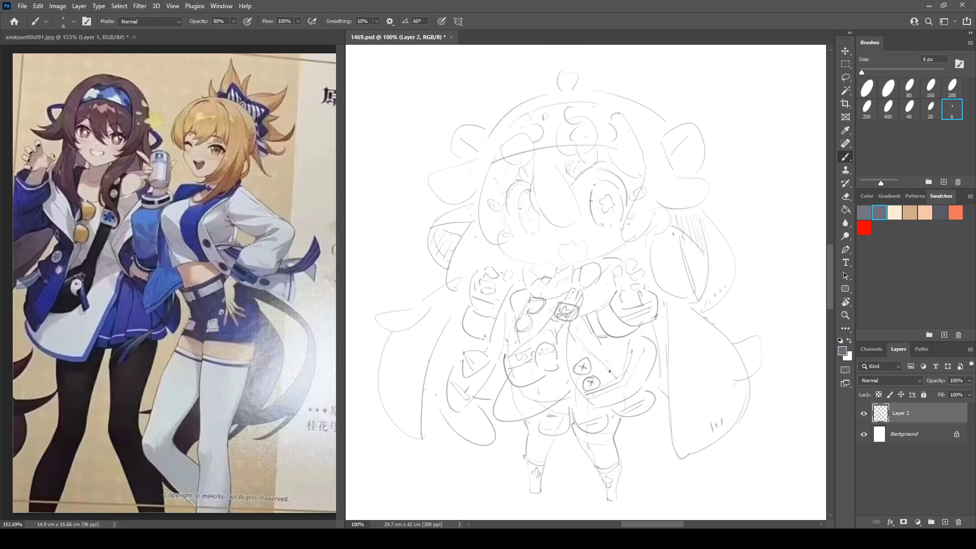
Check the whole sketch in both view orientations and save the file.
{"action": "key", "text": "ctrl+shift+h"}
{"action": "key", "text": "ctrl+shift+h"}
{"action": "left_click_drag", "start_coordinate": [719, 240], "coordinate": [733, 232]}
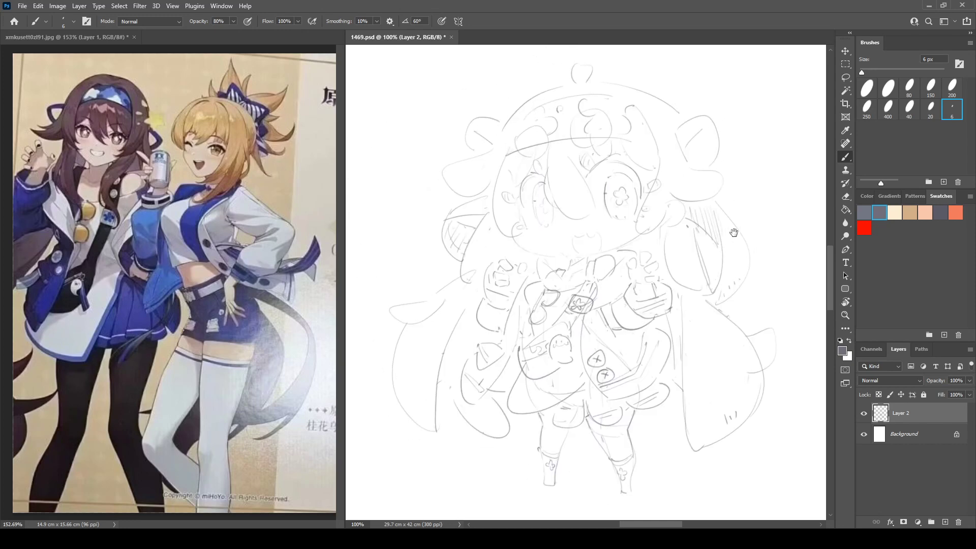
{"action": "key", "text": "ctrl+s"}
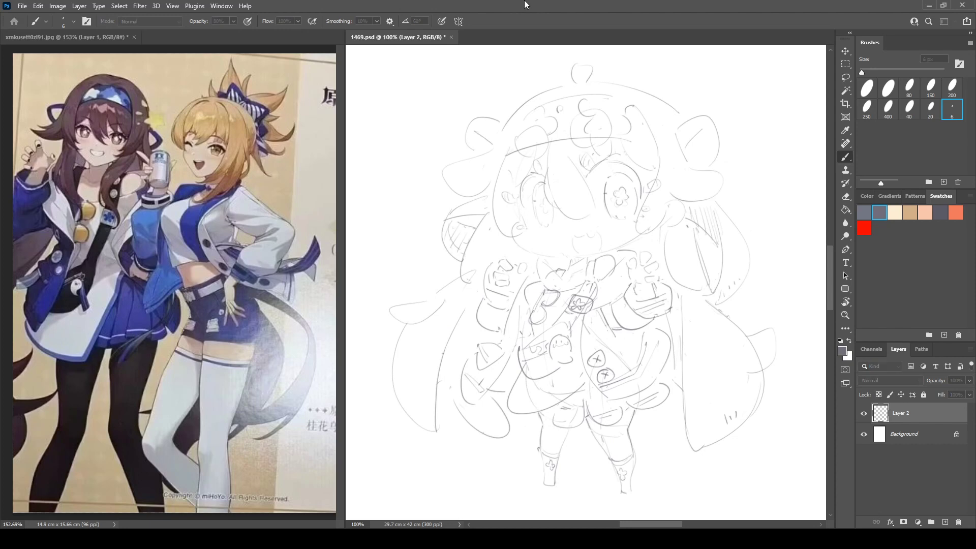
Draw a small bow on the coat side beside the pouch and add a short fold line below the pouch.
{"action": "left_click_drag", "start_coordinate": [563, 303], "coordinate": [567, 285]}
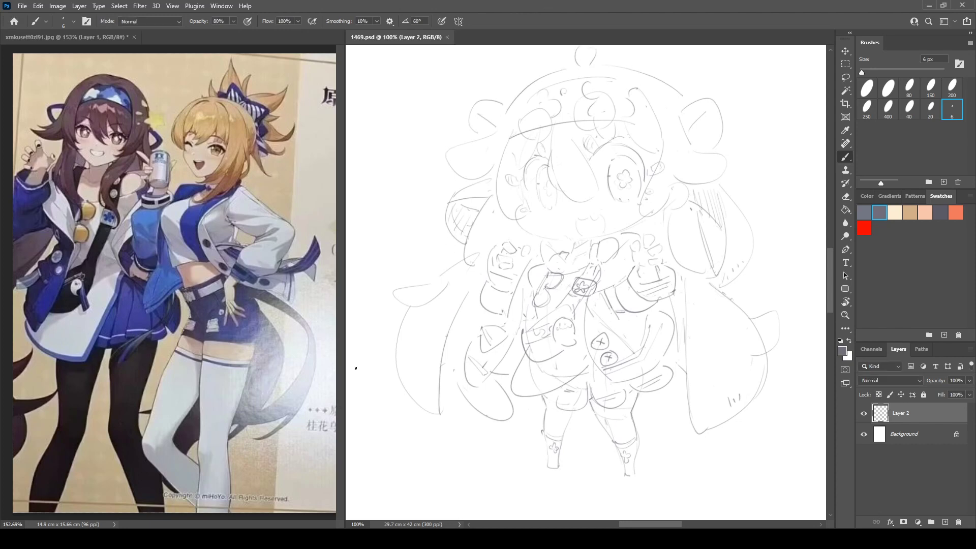
{"action": "mouse_move", "coordinate": [485, 319]}
{"action": "left_mouse_down"}
{"action": "mouse_move", "coordinate": [474, 320]}
{"action": "mouse_move", "coordinate": [503, 326]}
{"action": "left_mouse_up"}
{"action": "left_click_drag", "start_coordinate": [554, 374], "coordinate": [549, 383]}
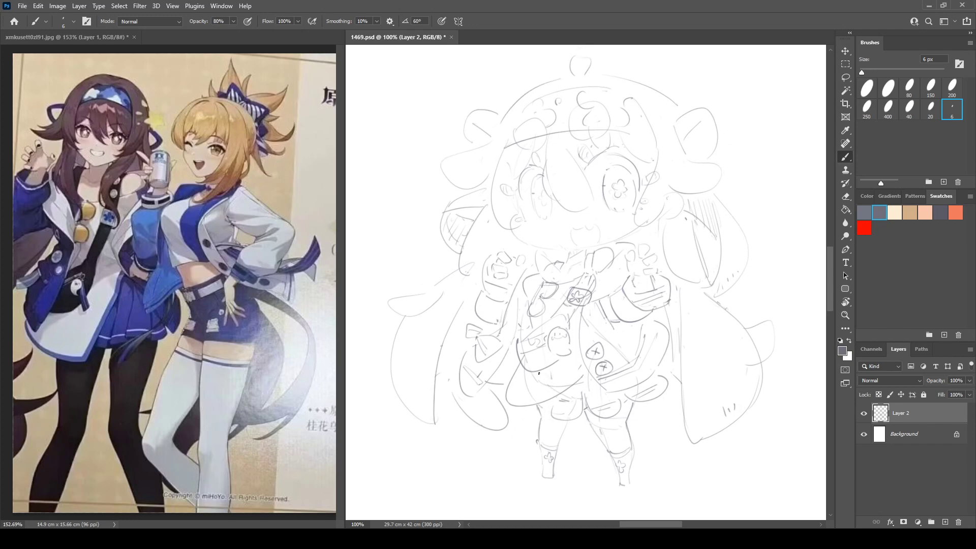